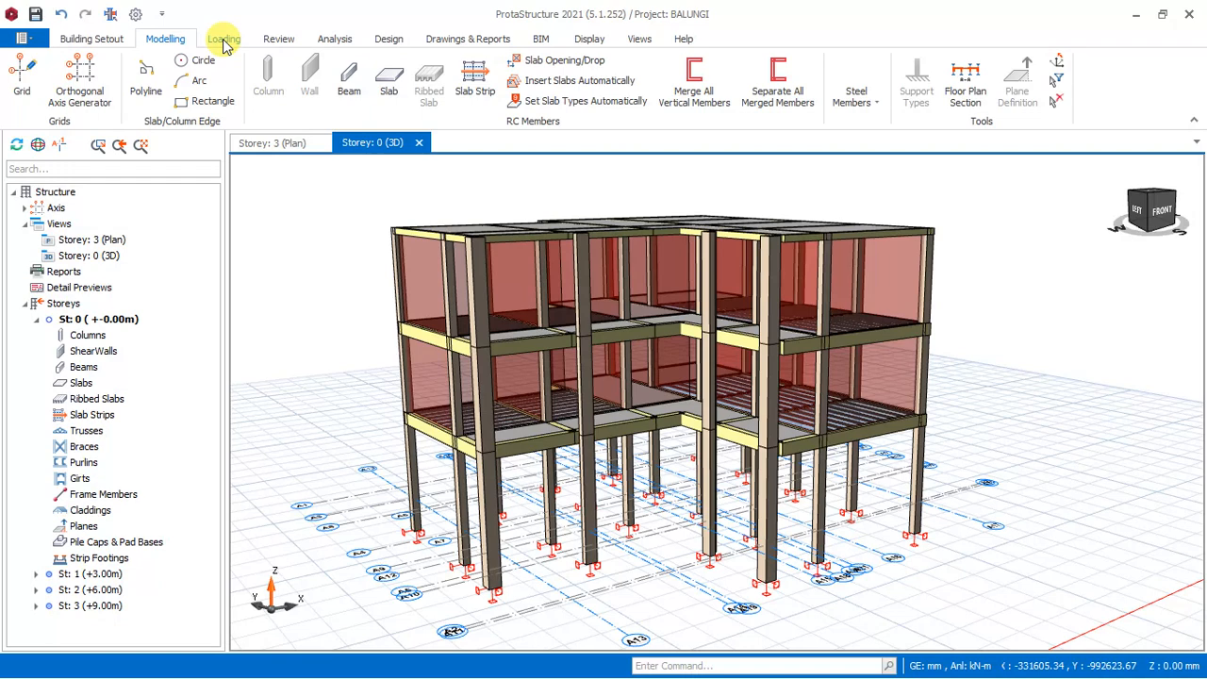
Generate the load combinations automatically with an unfavorable γG factor of 1.35 and accept the generated list.
{"action": "left_click", "coordinate": [225, 39]}
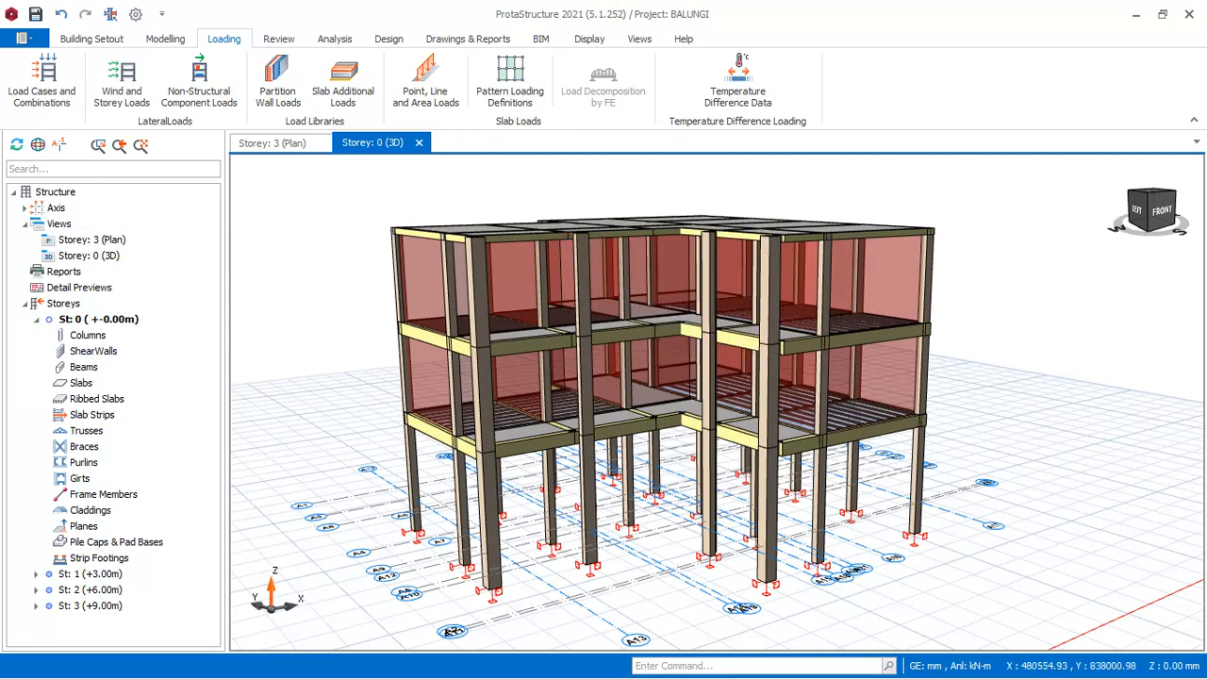
{"action": "left_click", "coordinate": [54, 90]}
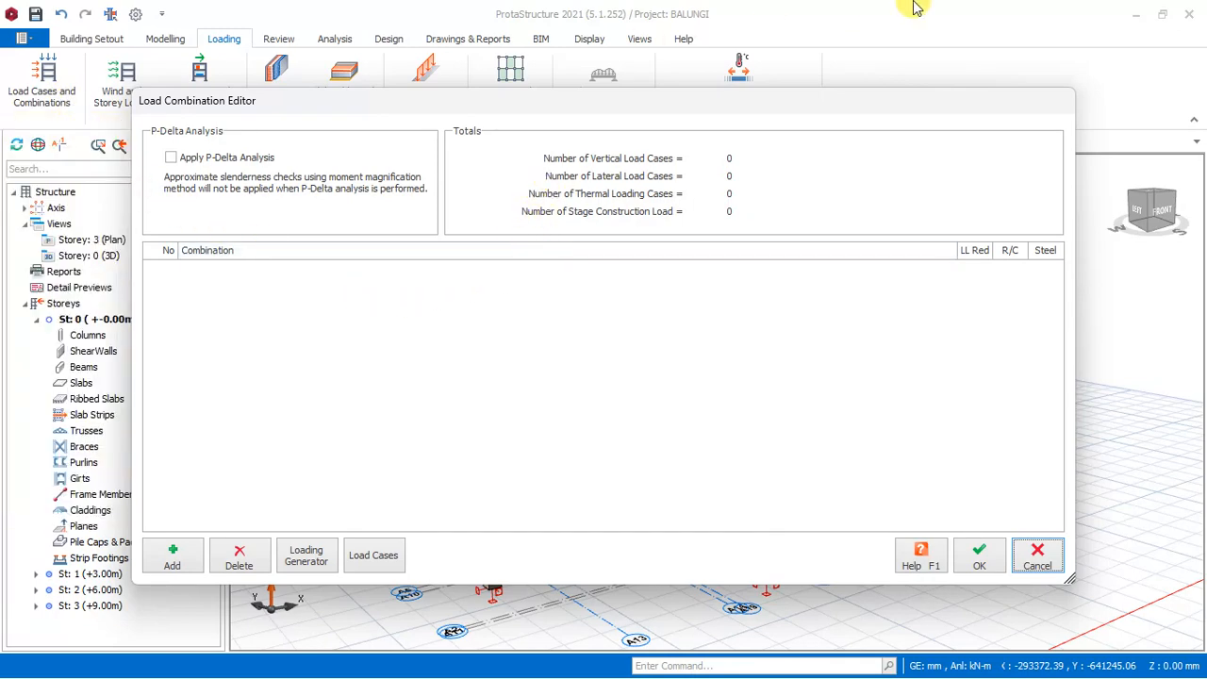
{"action": "left_click", "coordinate": [307, 557]}
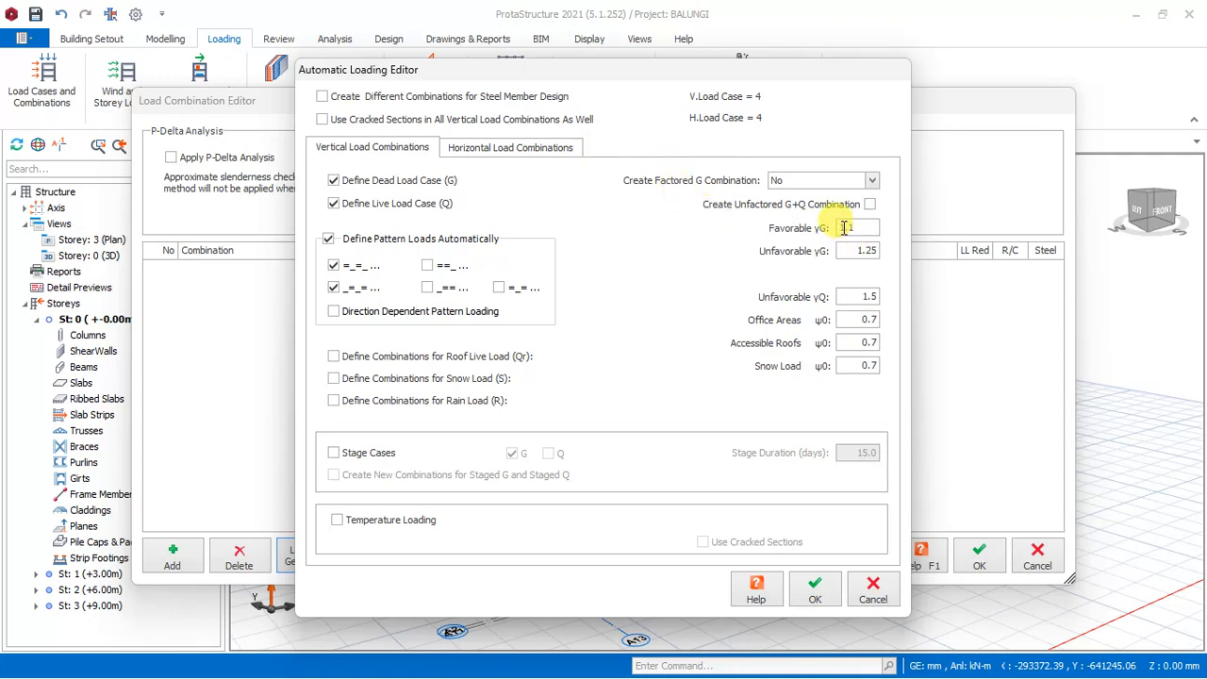
{"action": "type", "text": "3"}
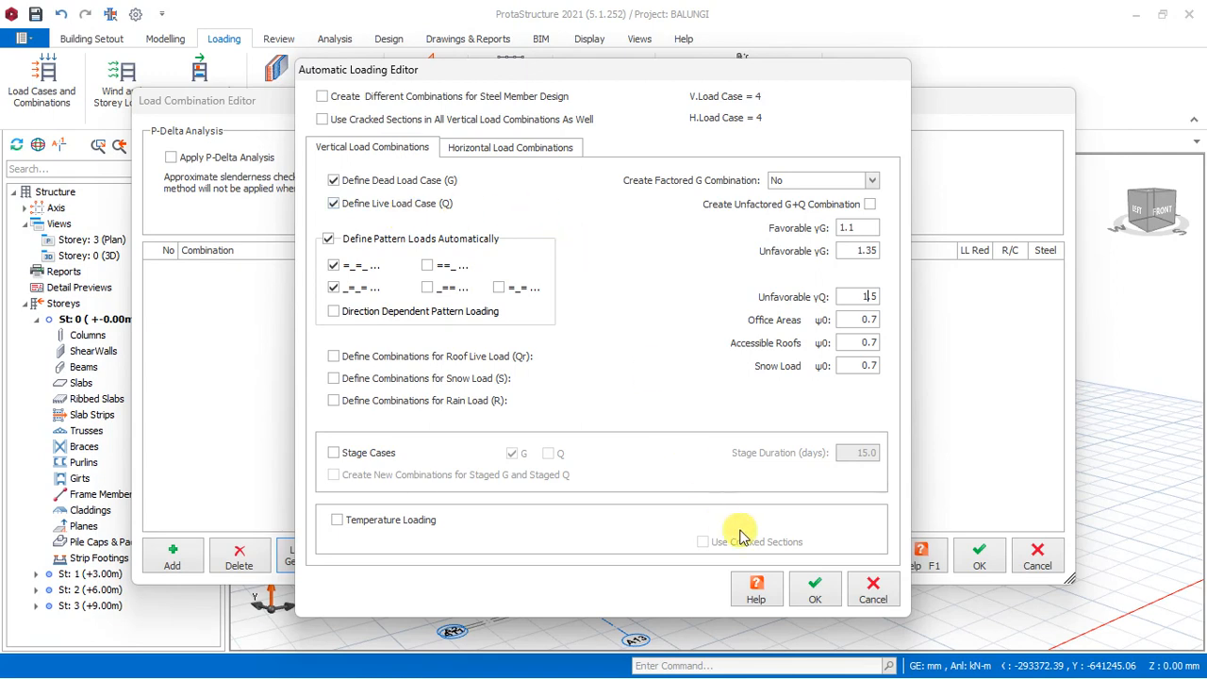
{"action": "left_click", "coordinate": [816, 590]}
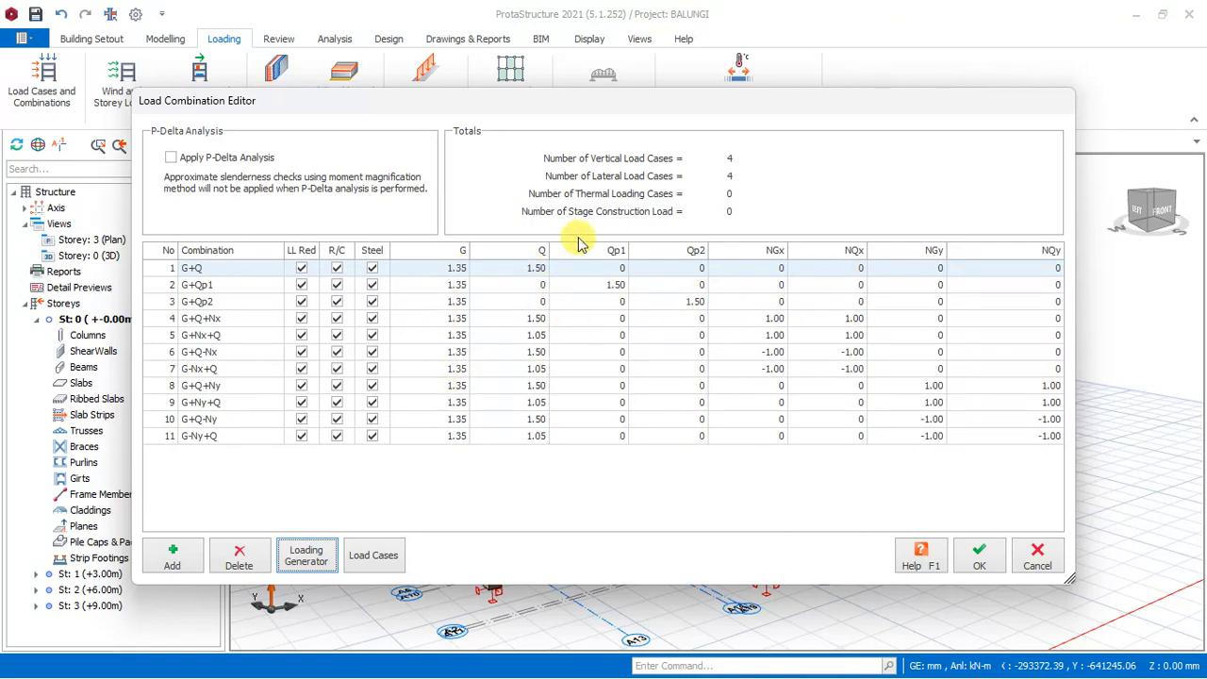
{"action": "left_click", "coordinate": [977, 557]}
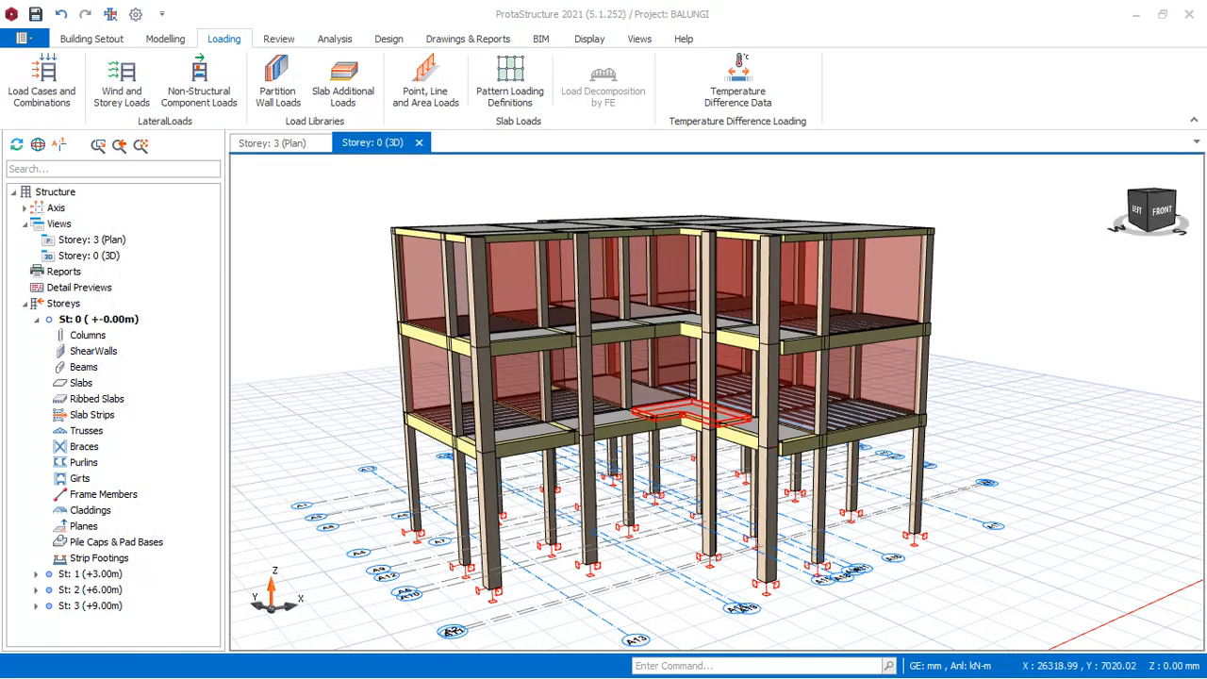
Run the building model check on all storeys with every check type enabled, then close it.
{"action": "left_click", "coordinate": [278, 42]}
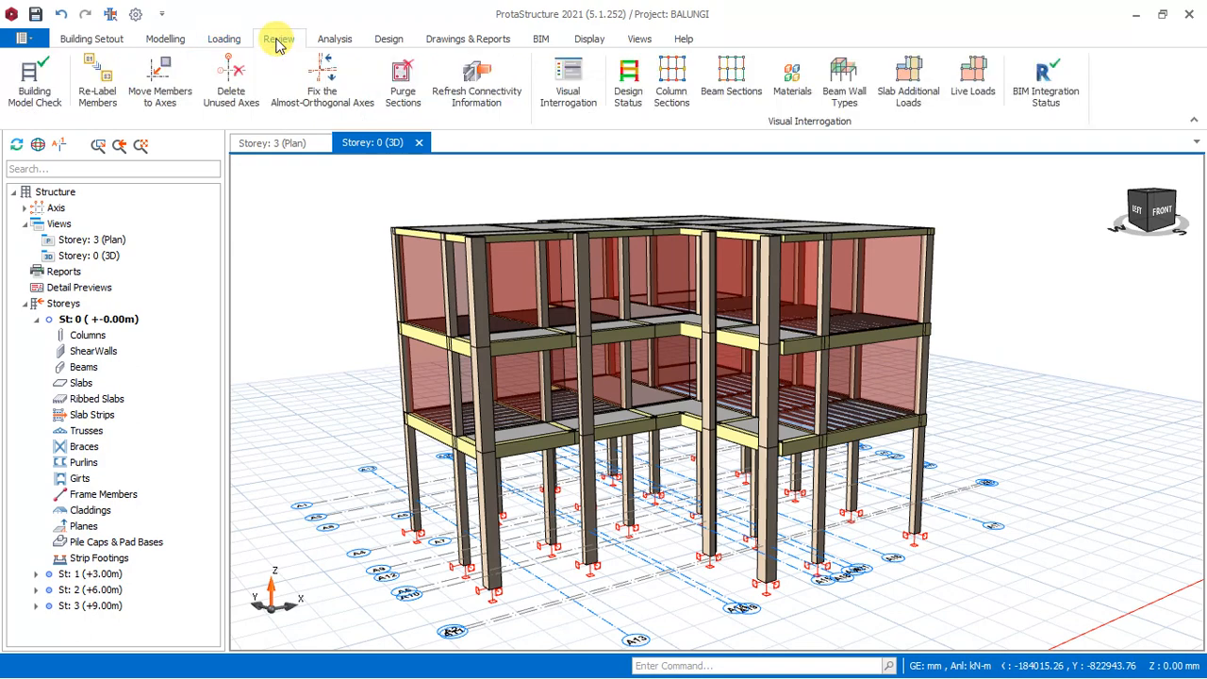
{"action": "left_click", "coordinate": [35, 94]}
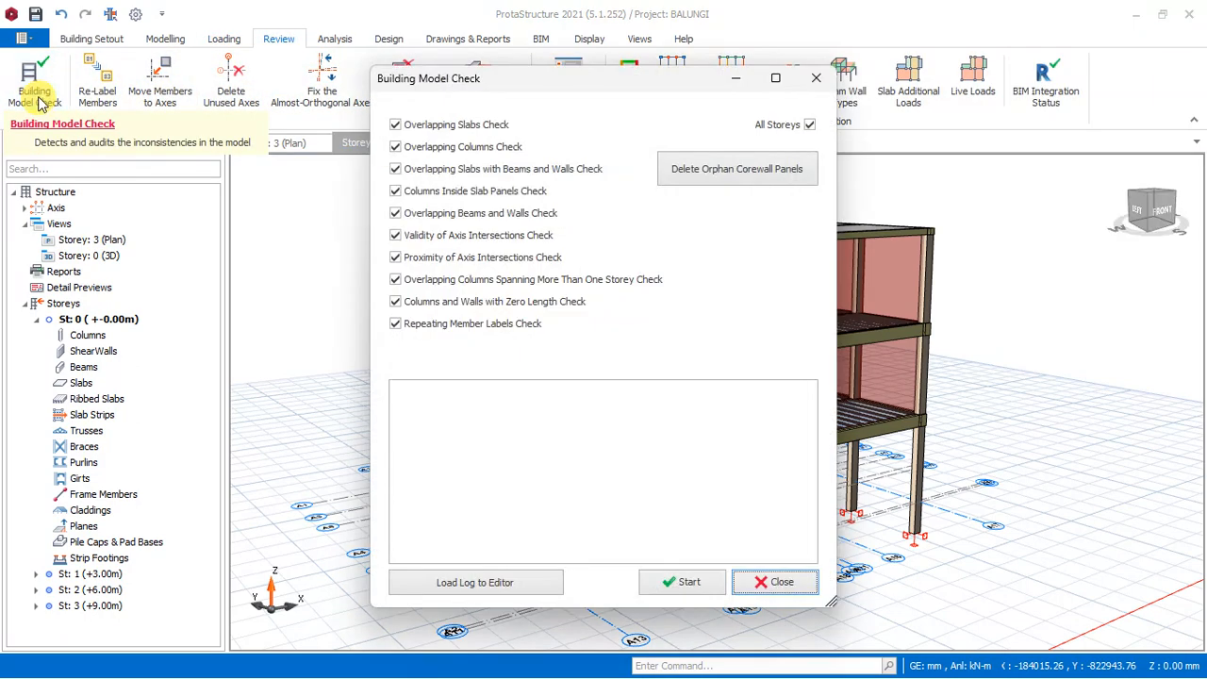
{"action": "left_click", "coordinate": [677, 580]}
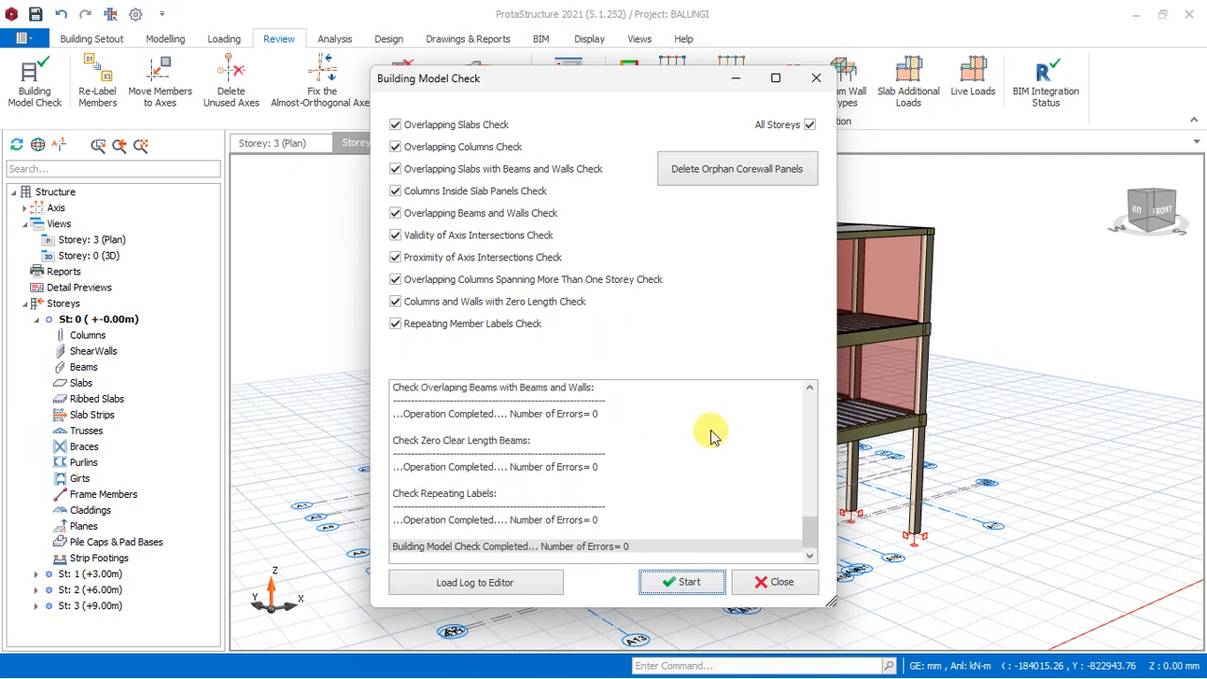
{"action": "left_click", "coordinate": [779, 584]}
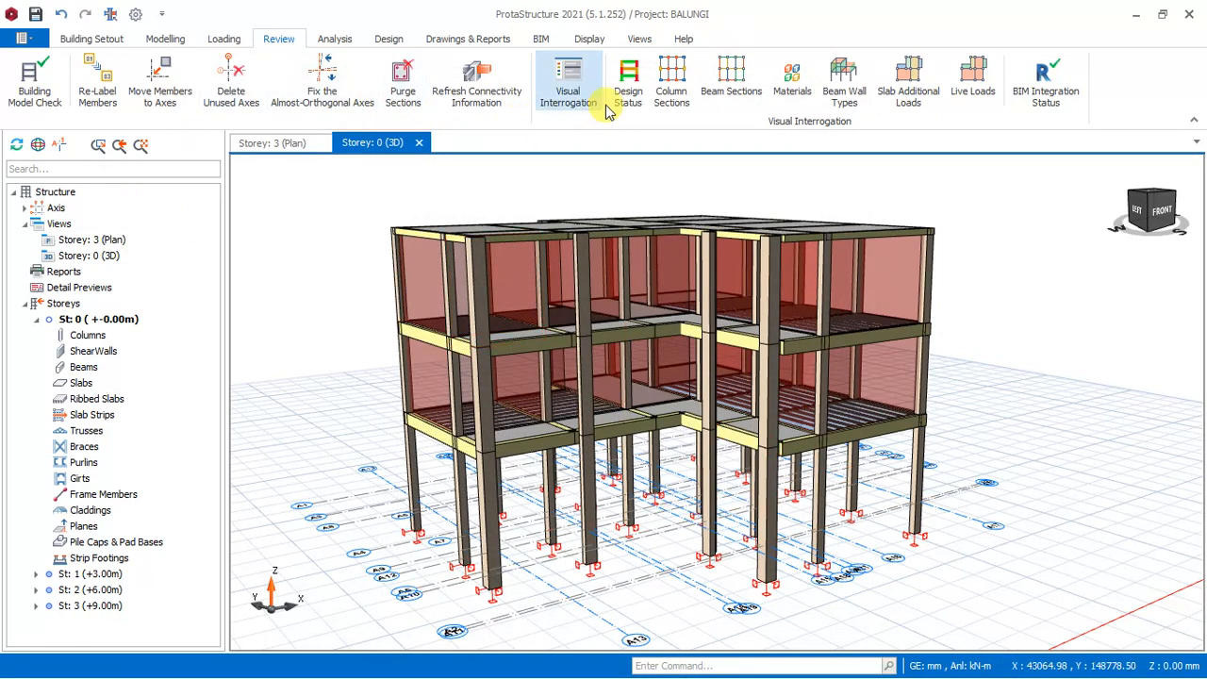
Display the design status of the members and examine the 3D building model's colour coding.
{"action": "left_click", "coordinate": [630, 83]}
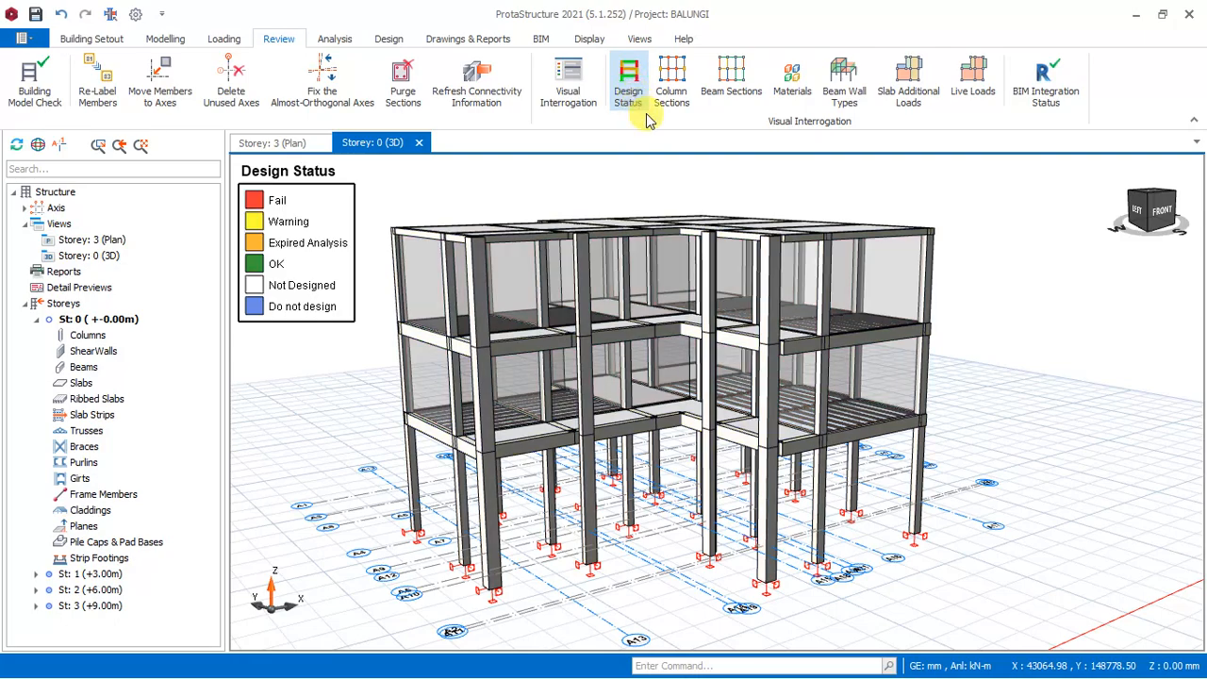
{"action": "scroll", "coordinate": [826, 292], "scroll_direction": "down", "scroll_amount": 3}
{"action": "scroll", "coordinate": [792, 312], "scroll_direction": "up", "scroll_amount": 5}
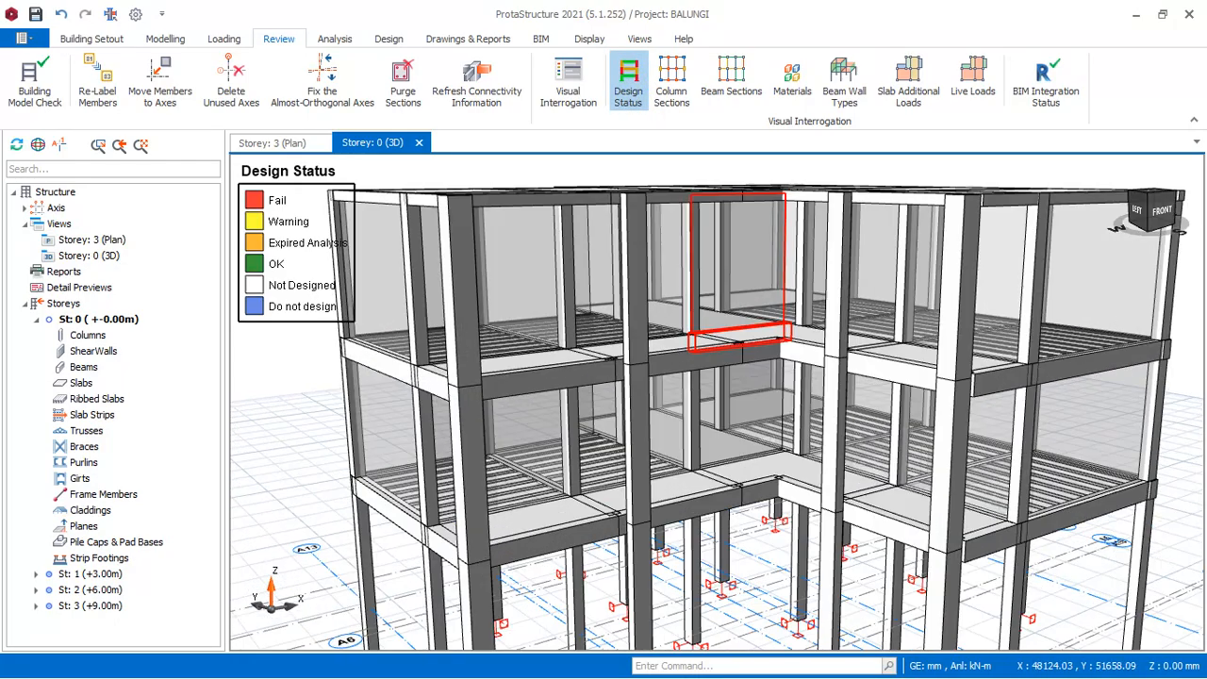
{"action": "scroll", "coordinate": [744, 300], "scroll_direction": "down", "scroll_amount": 3}
{"action": "scroll", "coordinate": [739, 283], "scroll_direction": "down", "scroll_amount": 2}
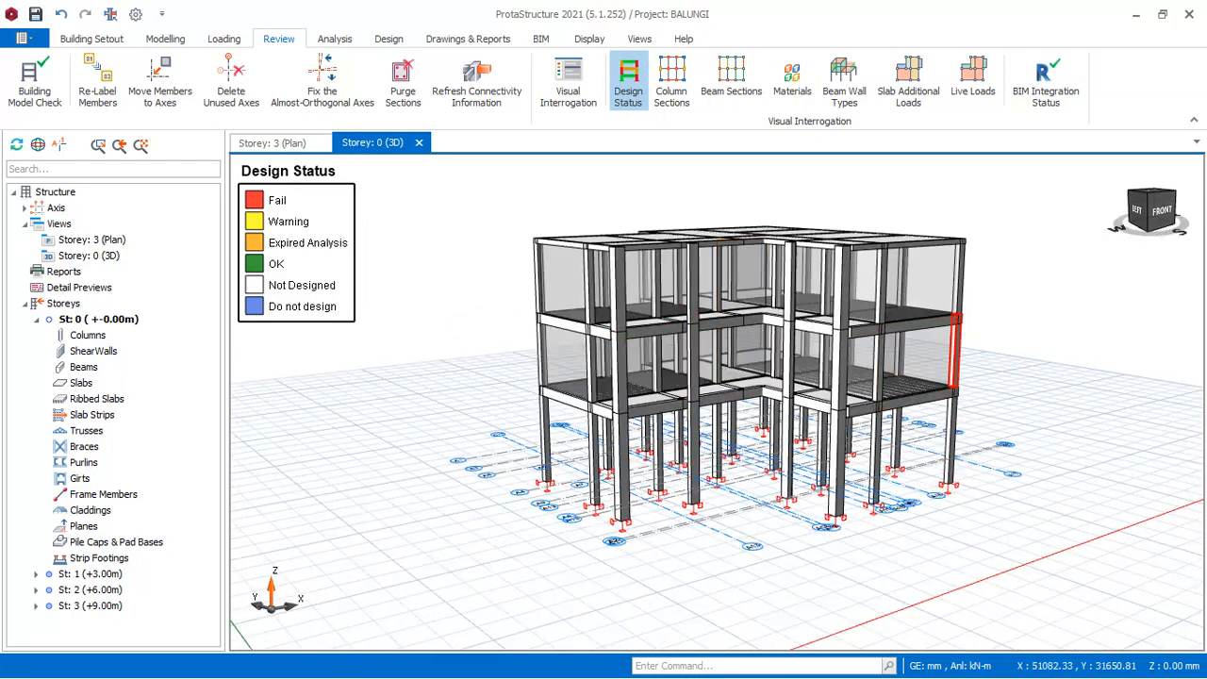
{"action": "scroll", "coordinate": [975, 325], "scroll_direction": "up", "scroll_amount": 3}
{"action": "scroll", "coordinate": [960, 321], "scroll_direction": "up", "scroll_amount": 1}
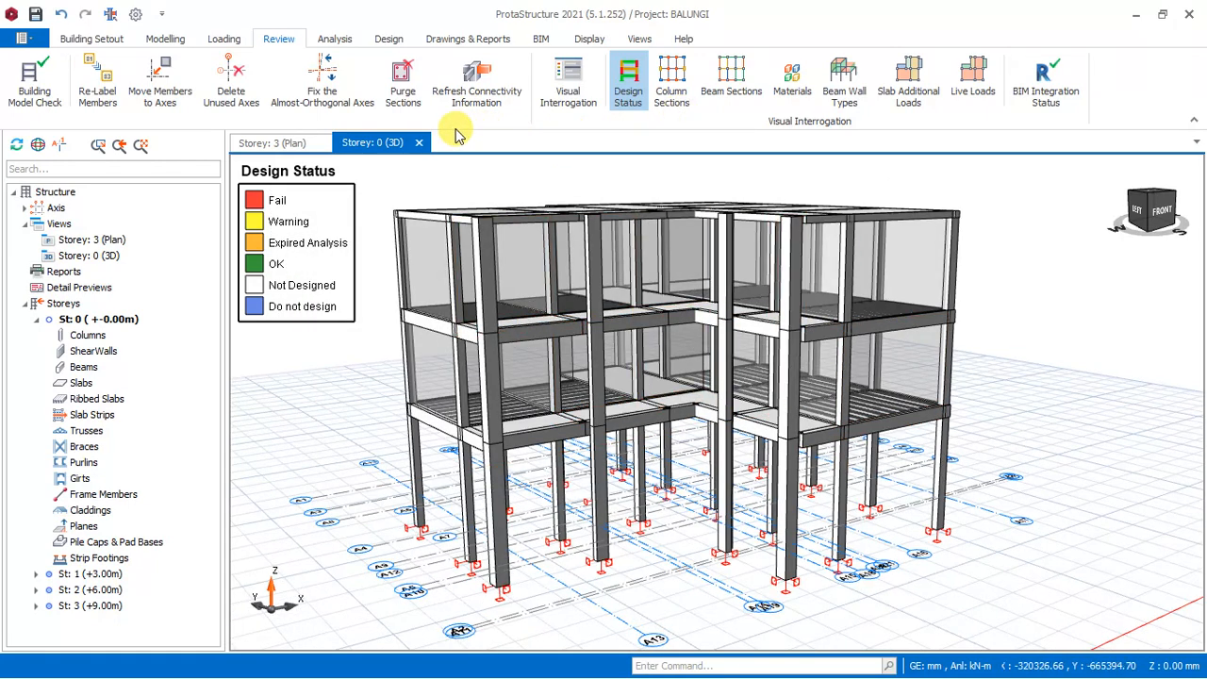
{"action": "scroll", "coordinate": [642, 311], "scroll_direction": "down", "scroll_amount": 1}
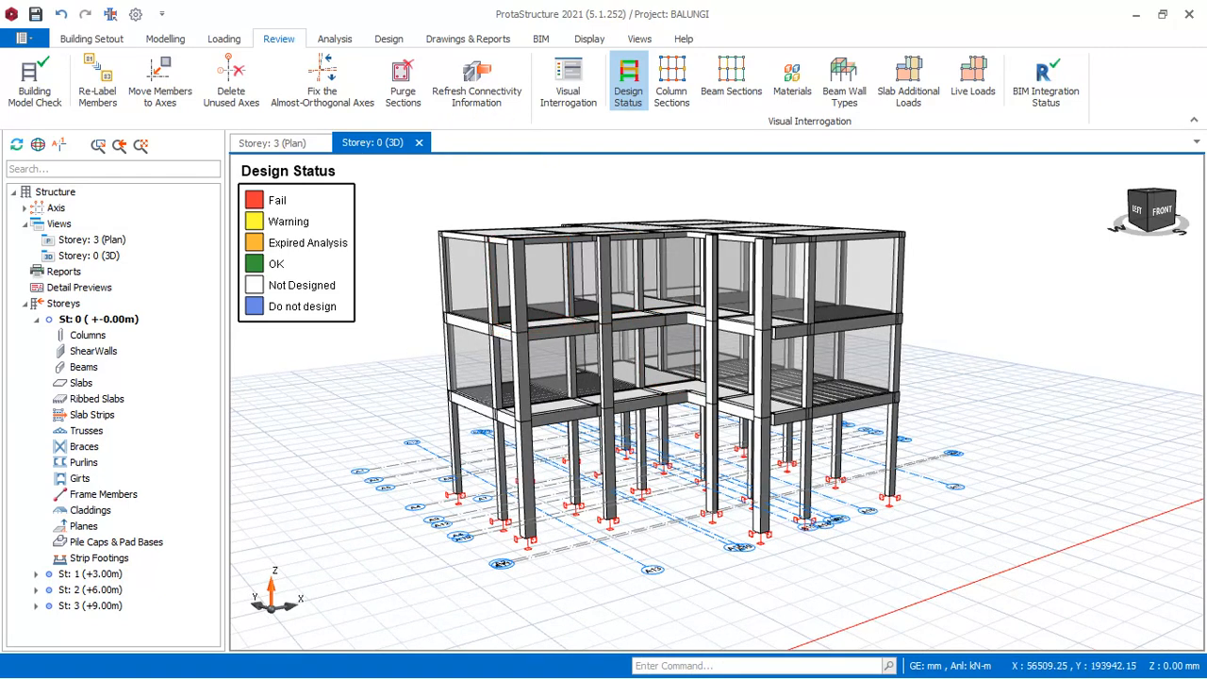
{"action": "scroll", "coordinate": [717, 402], "scroll_direction": "up", "scroll_amount": 2}
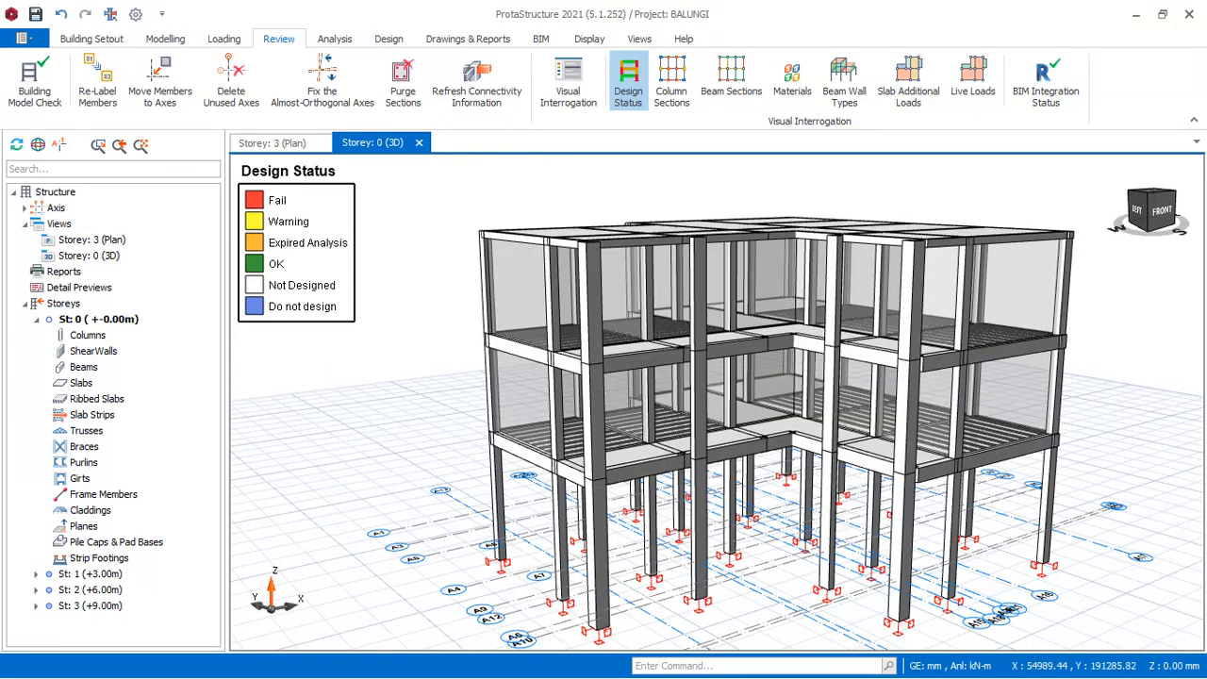
In the building analysis default materials, set the concrete to C16/20 for all members of the material class.
{"action": "left_click", "coordinate": [333, 39]}
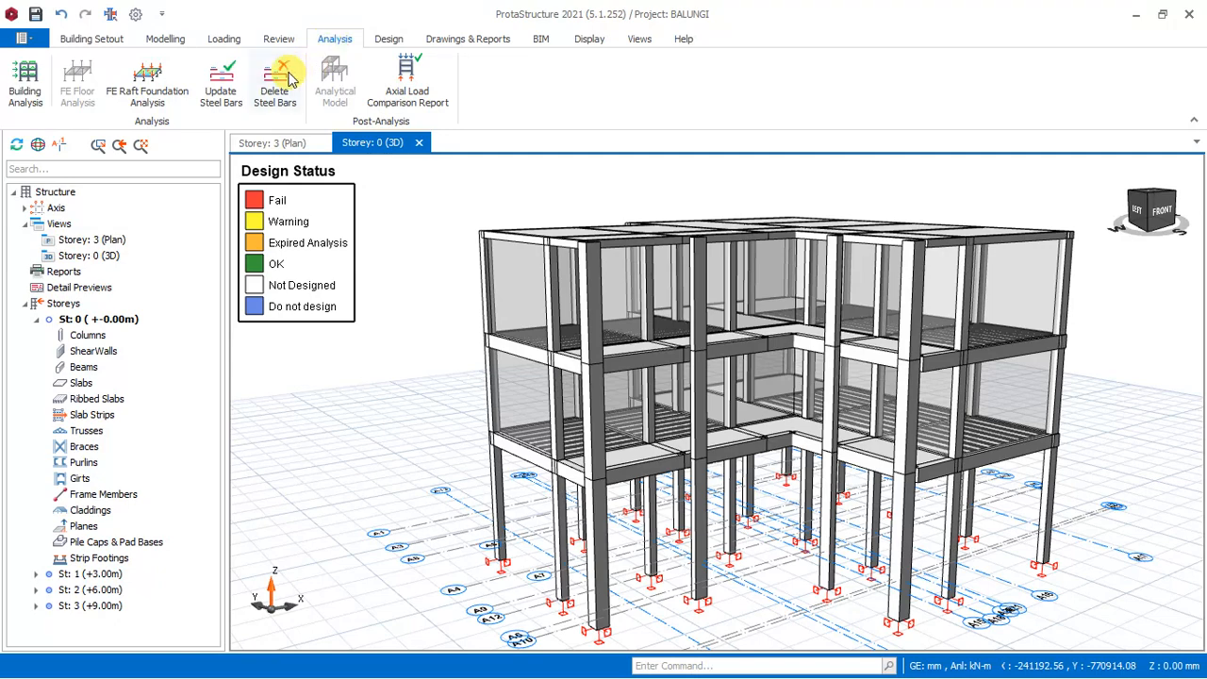
{"action": "left_click", "coordinate": [24, 89]}
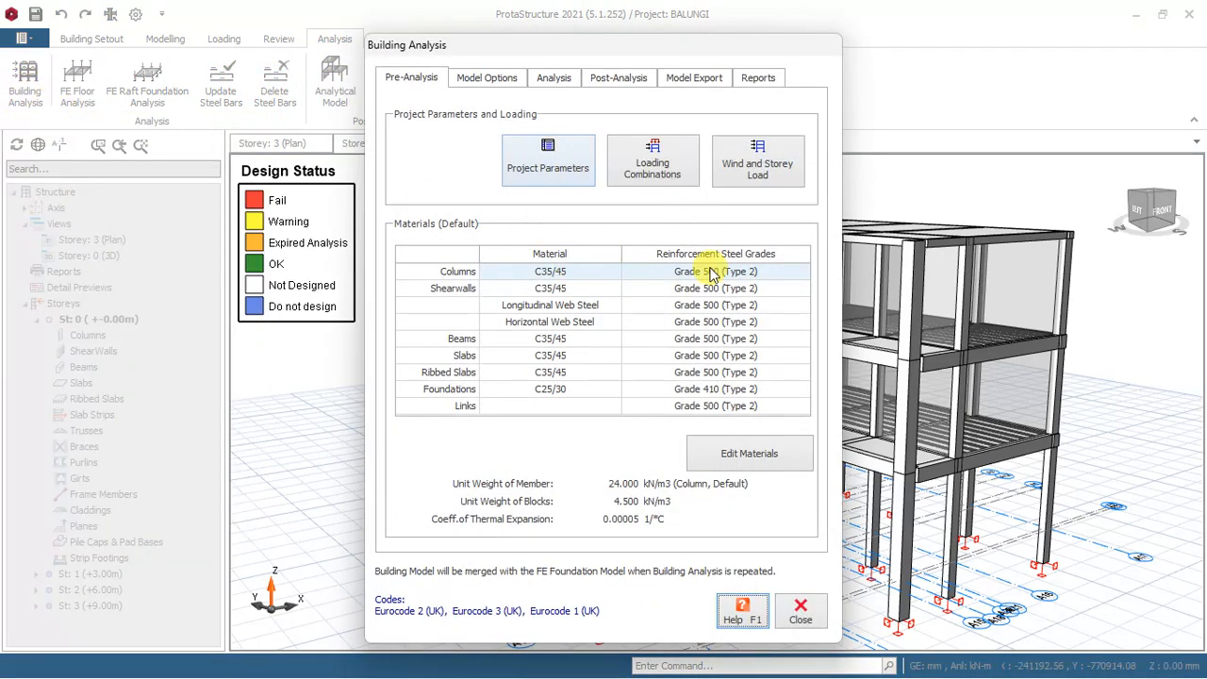
{"action": "left_click", "coordinate": [737, 460]}
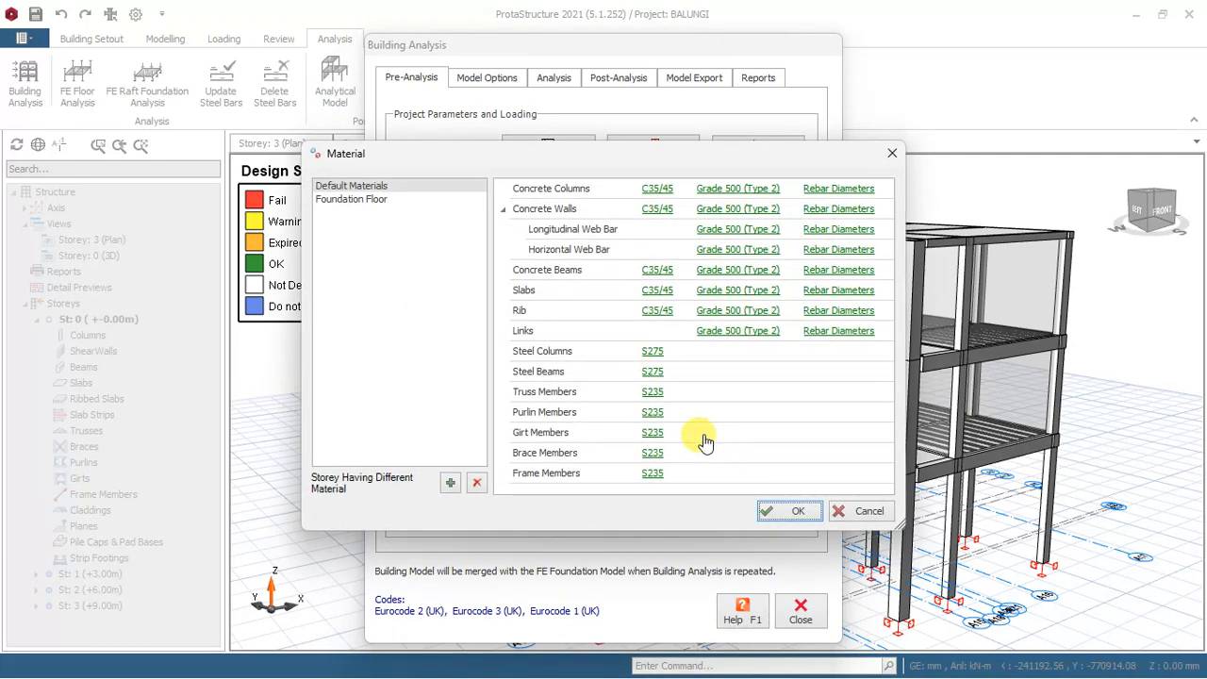
{"action": "left_click", "coordinate": [657, 188]}
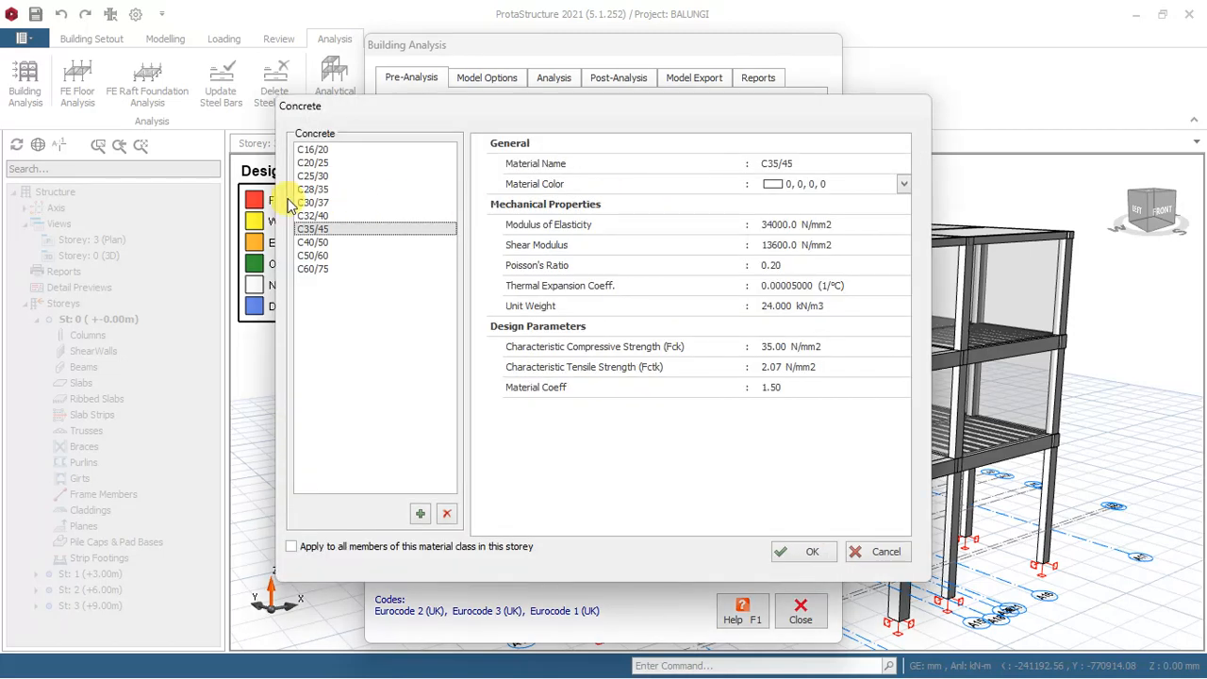
{"action": "left_click", "coordinate": [317, 151]}
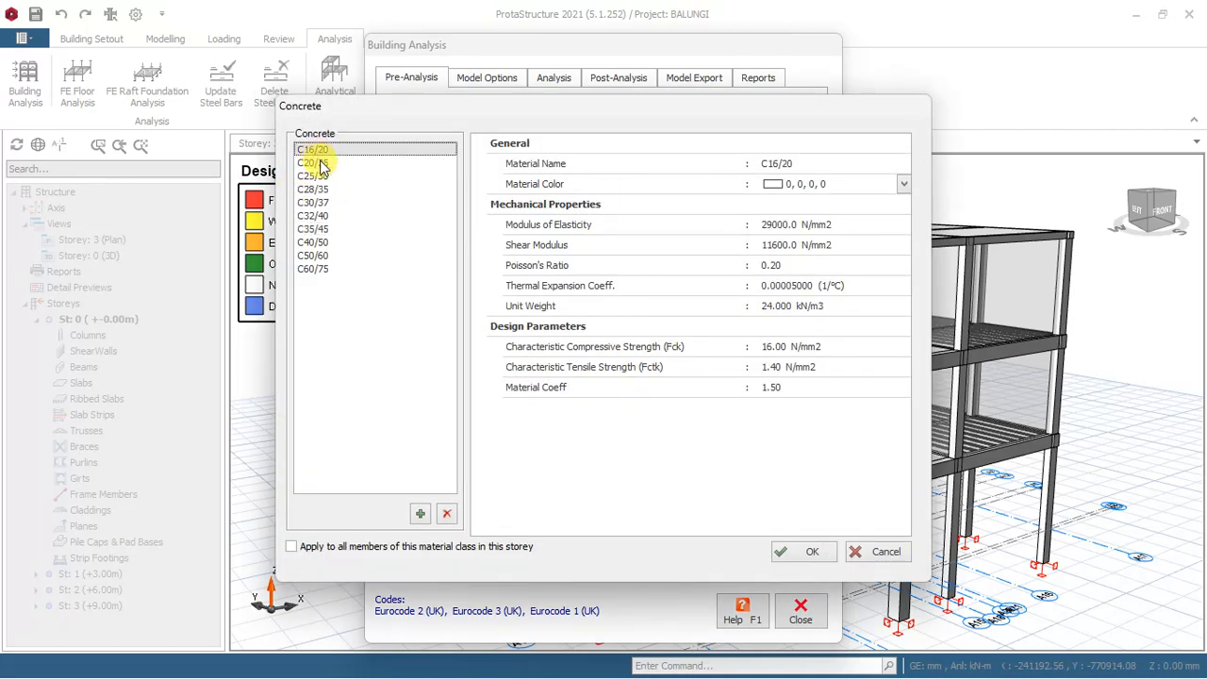
{"action": "left_click", "coordinate": [366, 548]}
{"action": "left_click", "coordinate": [812, 553]}
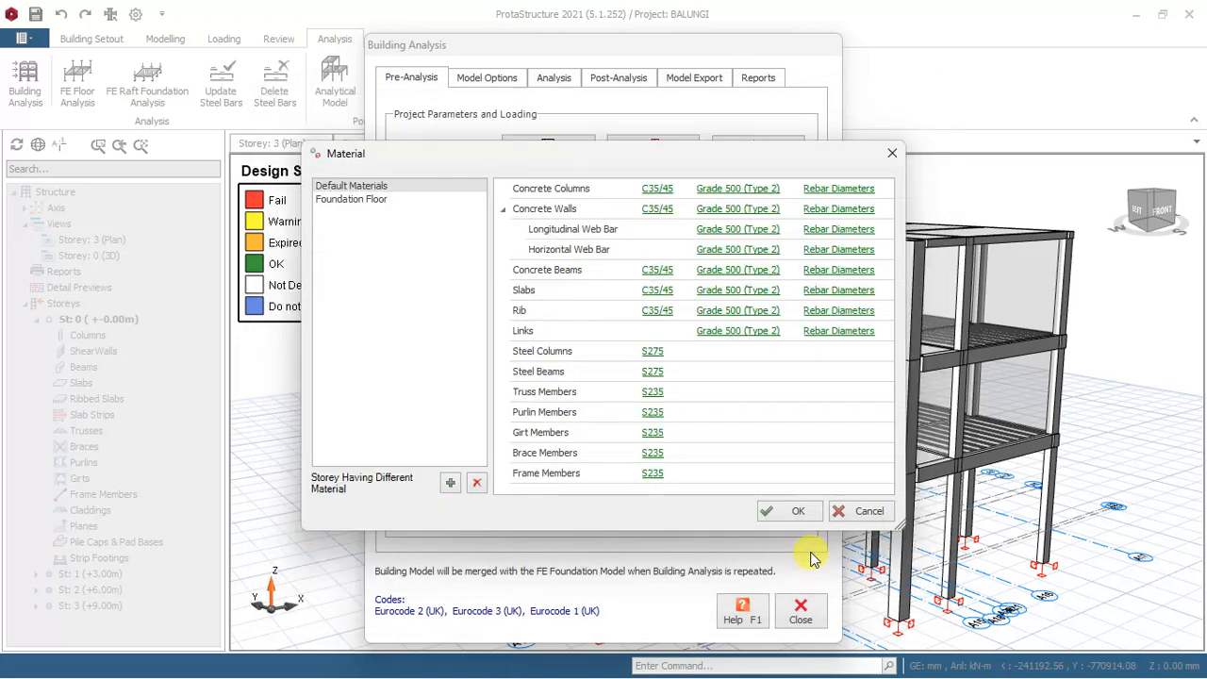
Set the default reinforcement to Grade 460 (Type 2) for all members of the material class.
{"action": "left_click", "coordinate": [734, 194]}
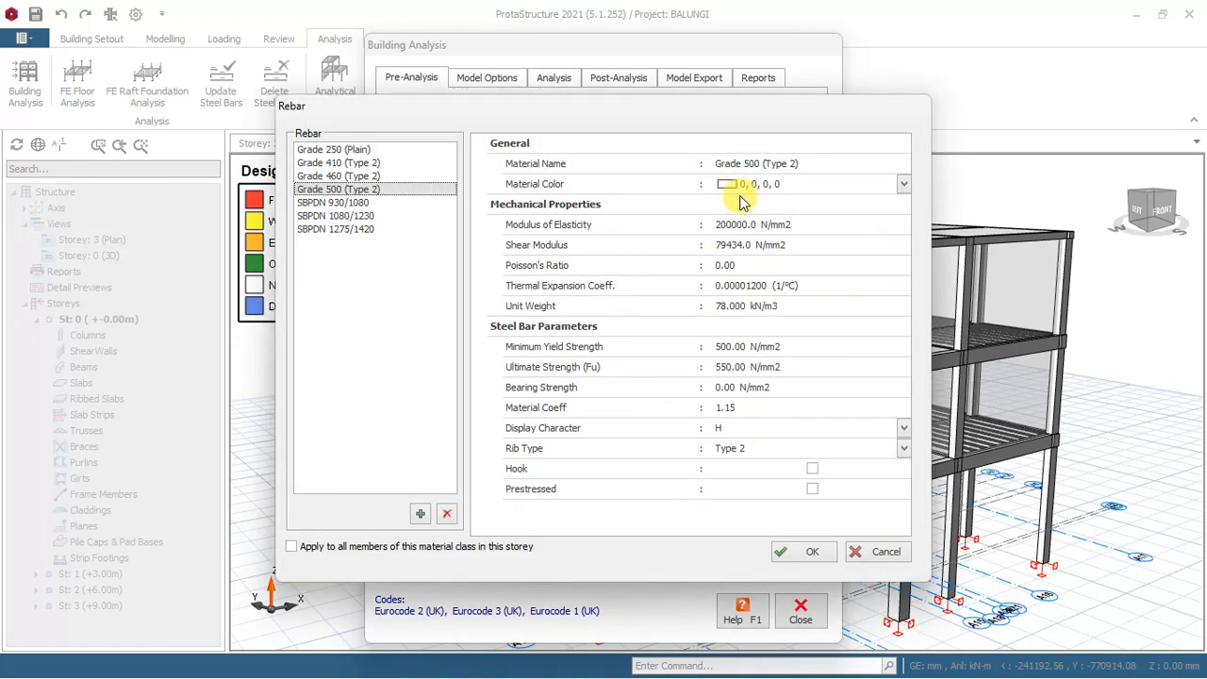
{"action": "left_click", "coordinate": [319, 177]}
{"action": "left_click", "coordinate": [359, 555]}
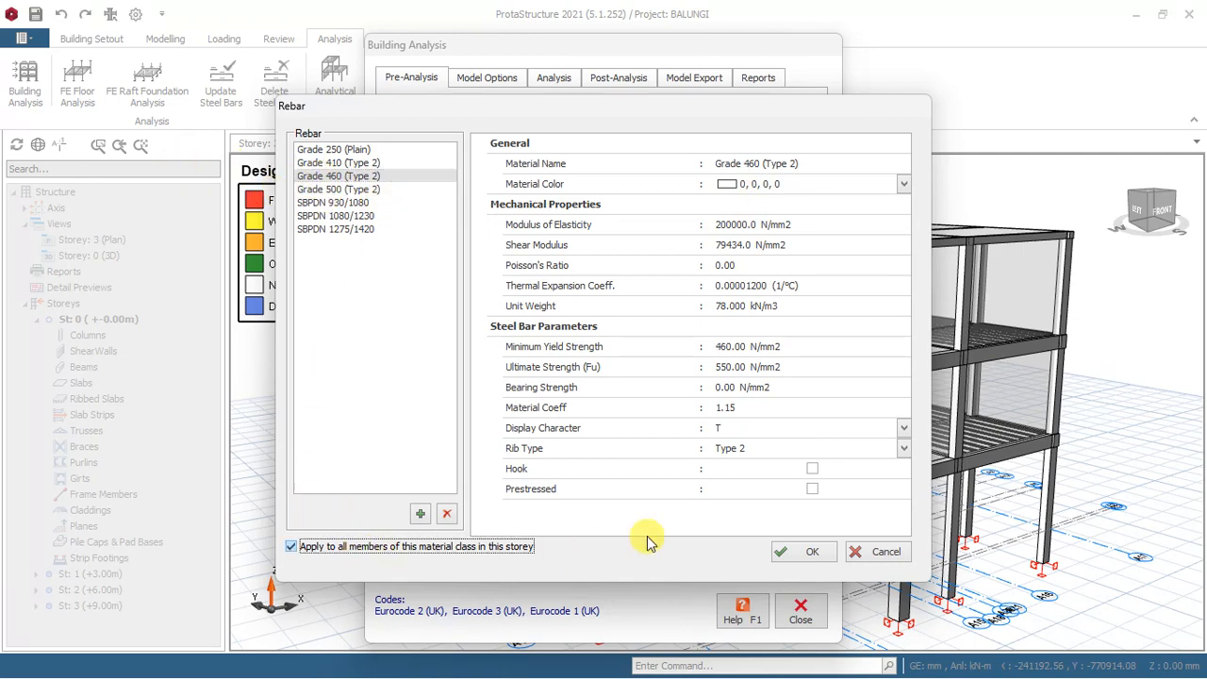
{"action": "left_click", "coordinate": [812, 553]}
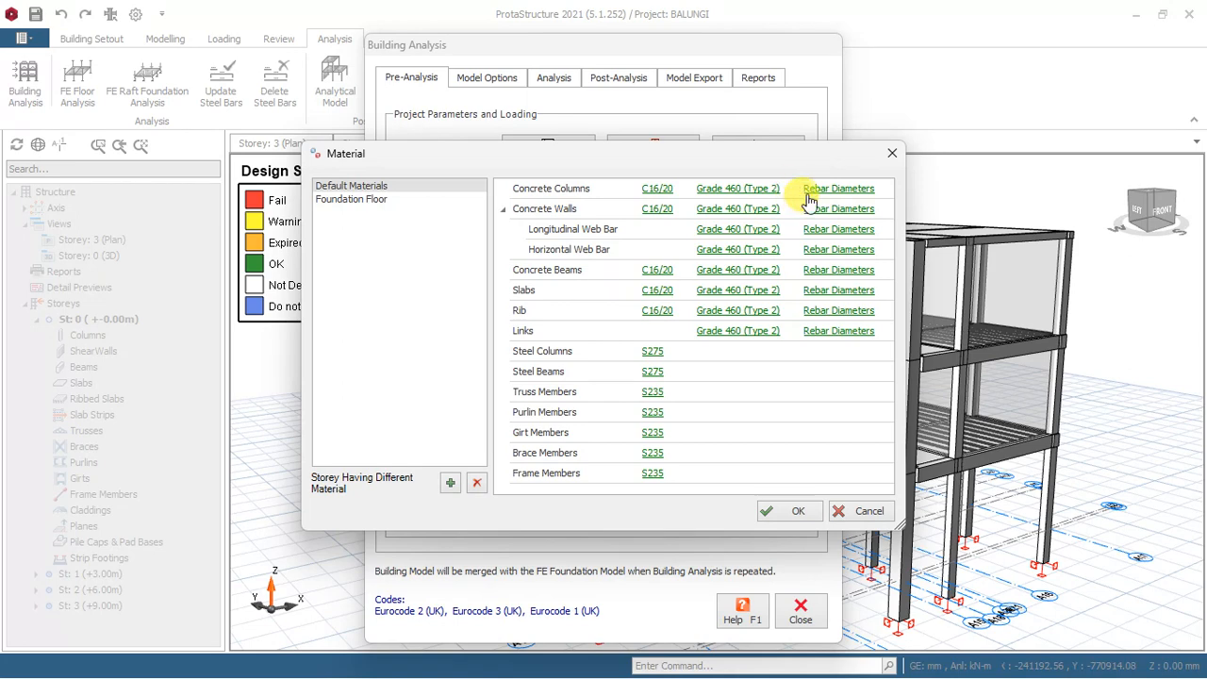
Exclude T32 and T25 from the column rebar diameters, apply this to all members of the rebar class, and check the beam rebar table.
{"action": "left_click", "coordinate": [823, 196]}
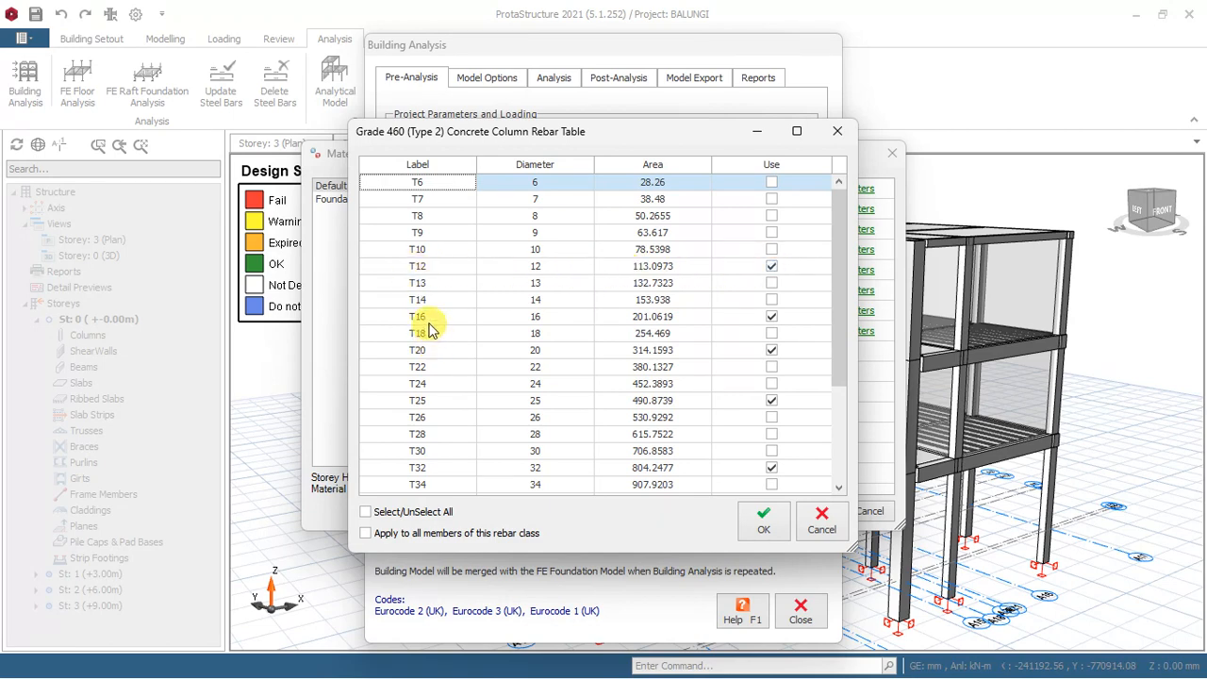
{"action": "left_click", "coordinate": [771, 469]}
{"action": "left_click", "coordinate": [771, 405]}
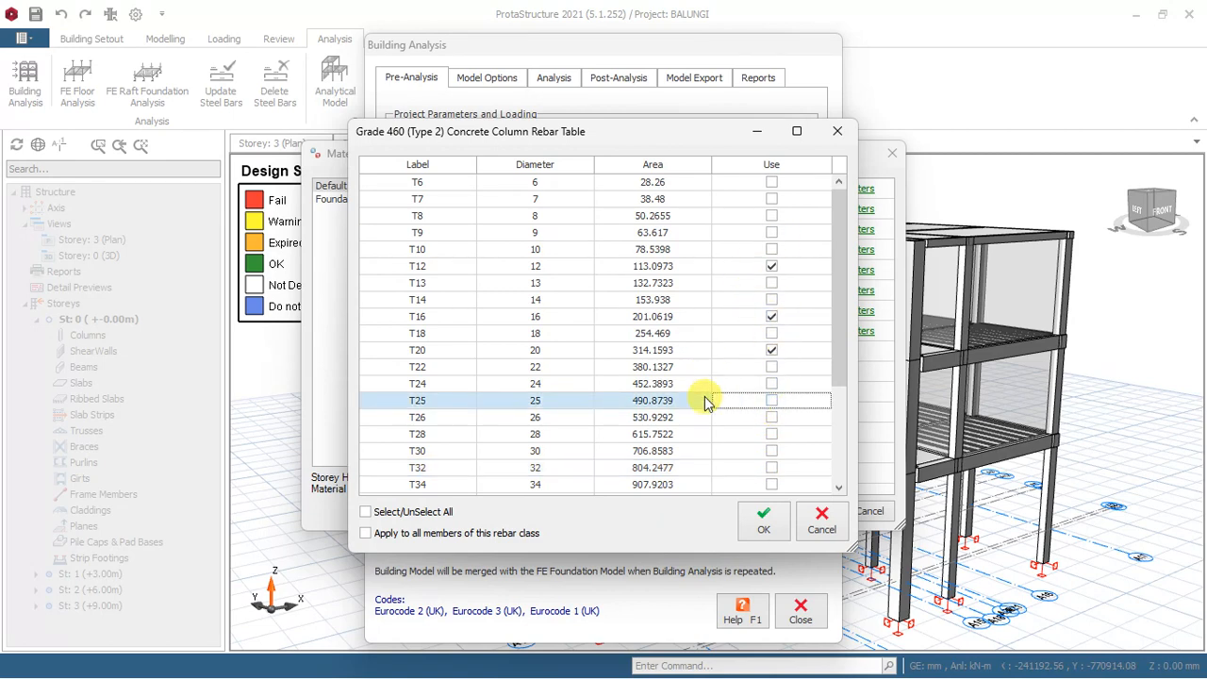
{"action": "left_click", "coordinate": [405, 534]}
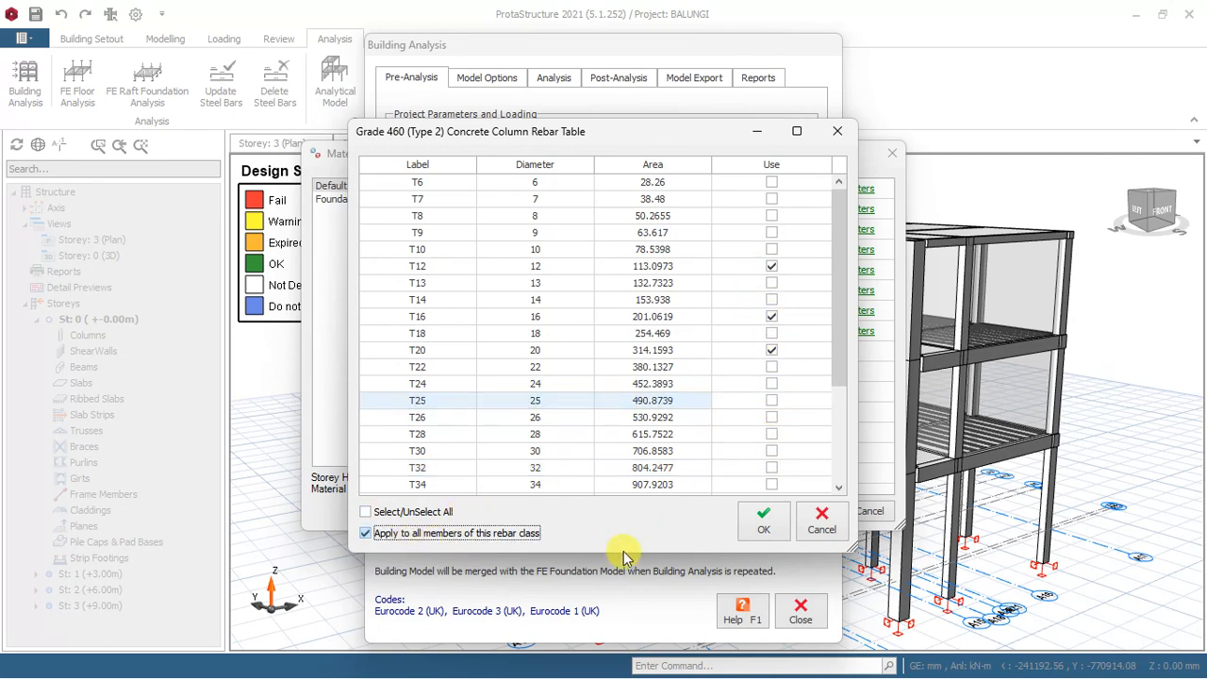
{"action": "left_click", "coordinate": [756, 528]}
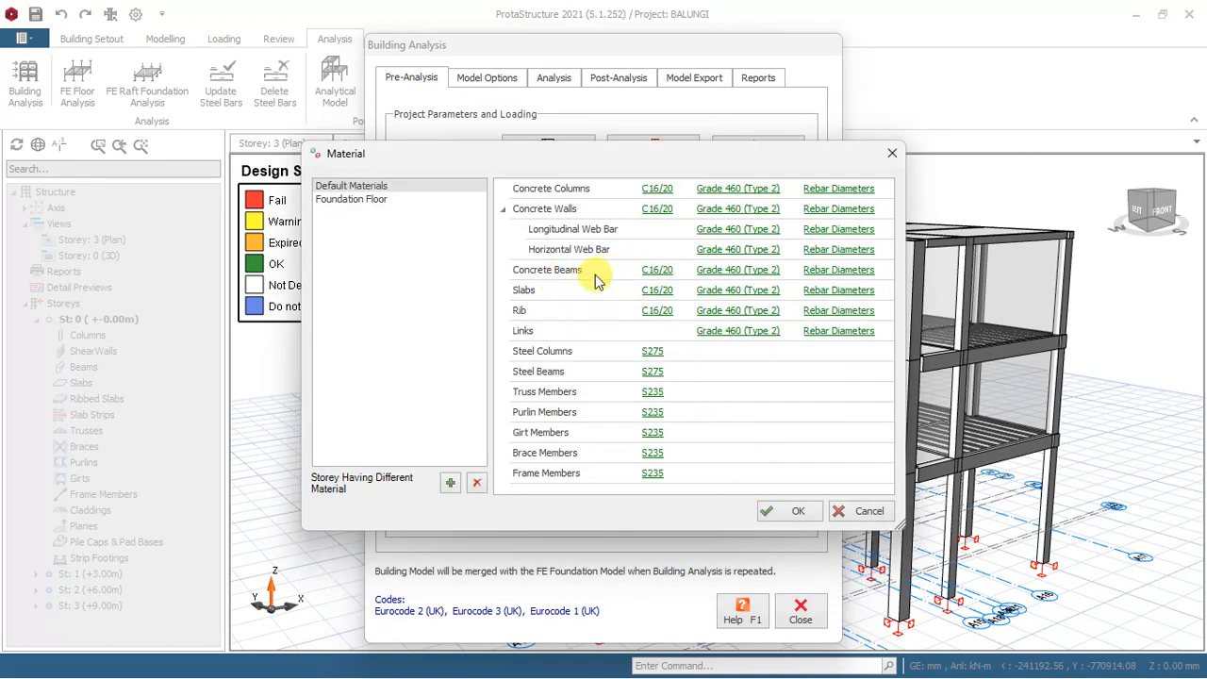
{"action": "left_click", "coordinate": [813, 271]}
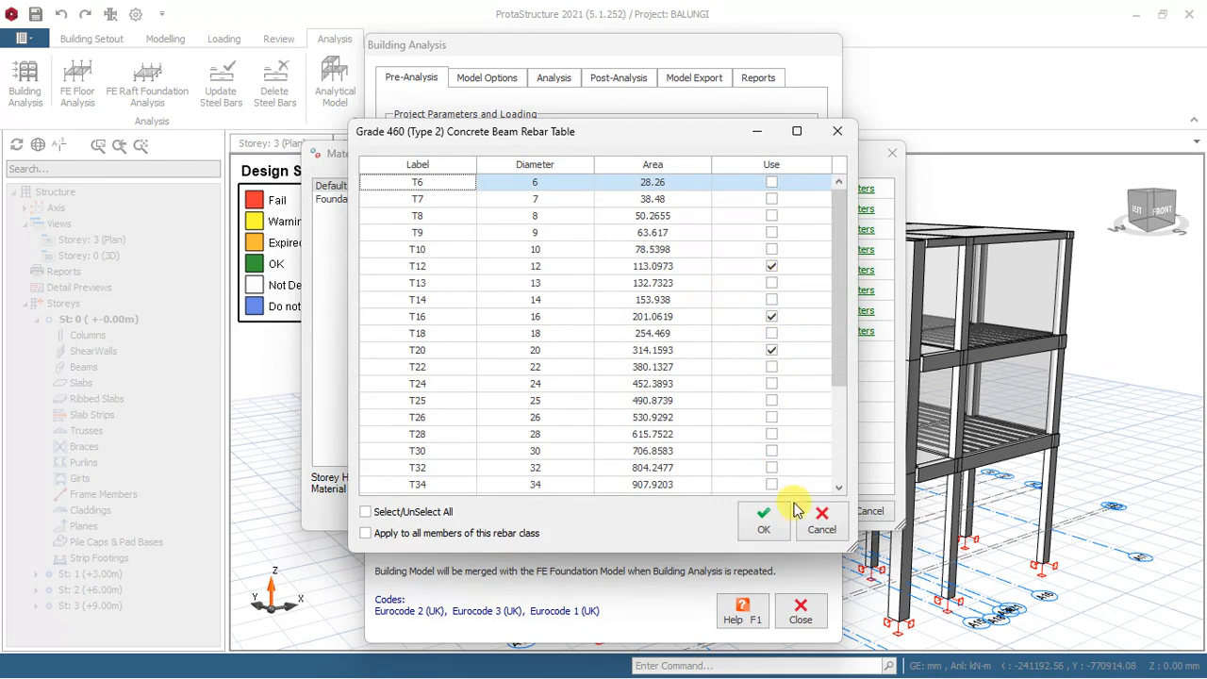
{"action": "left_click", "coordinate": [763, 517]}
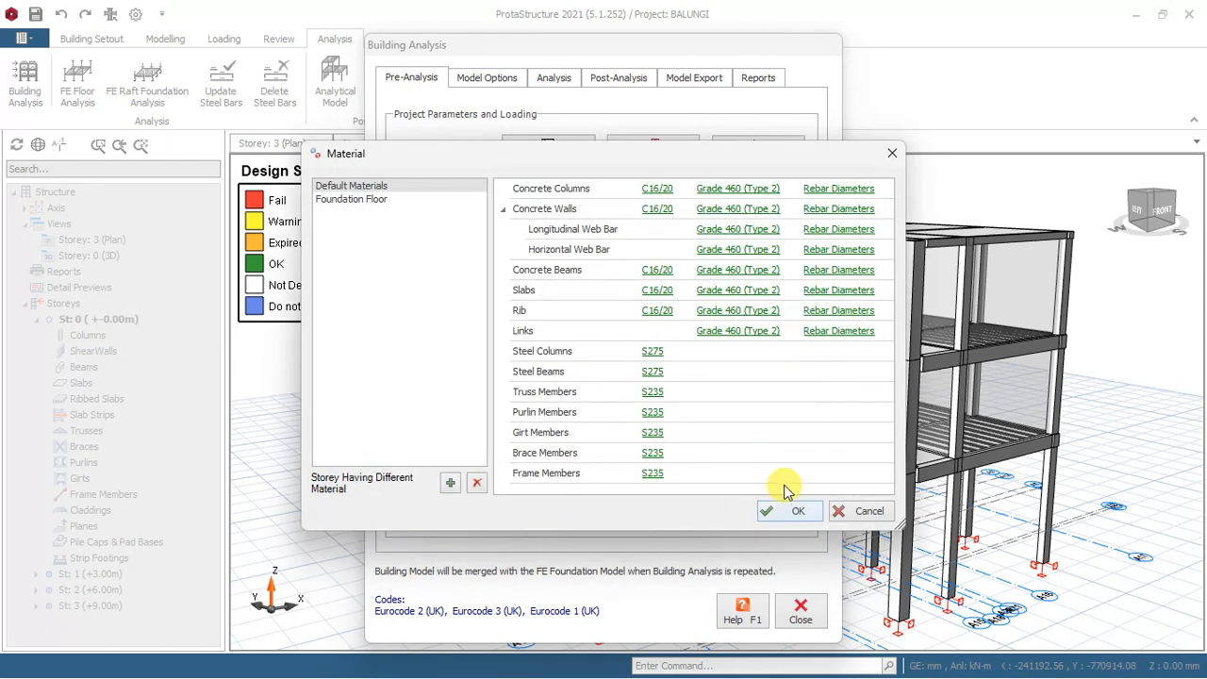
Set the concrete of the foundation floor's foundations to C16/20.
{"action": "left_click", "coordinate": [358, 201]}
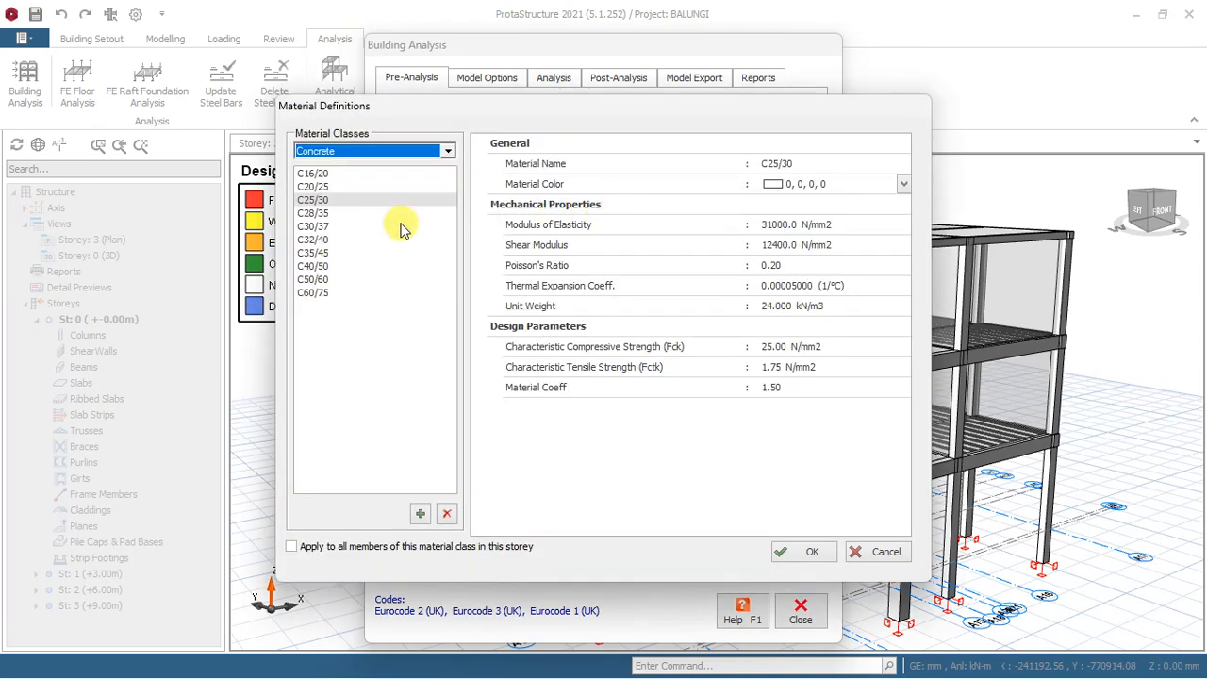
{"action": "left_click", "coordinate": [309, 175]}
{"action": "left_click", "coordinate": [349, 546]}
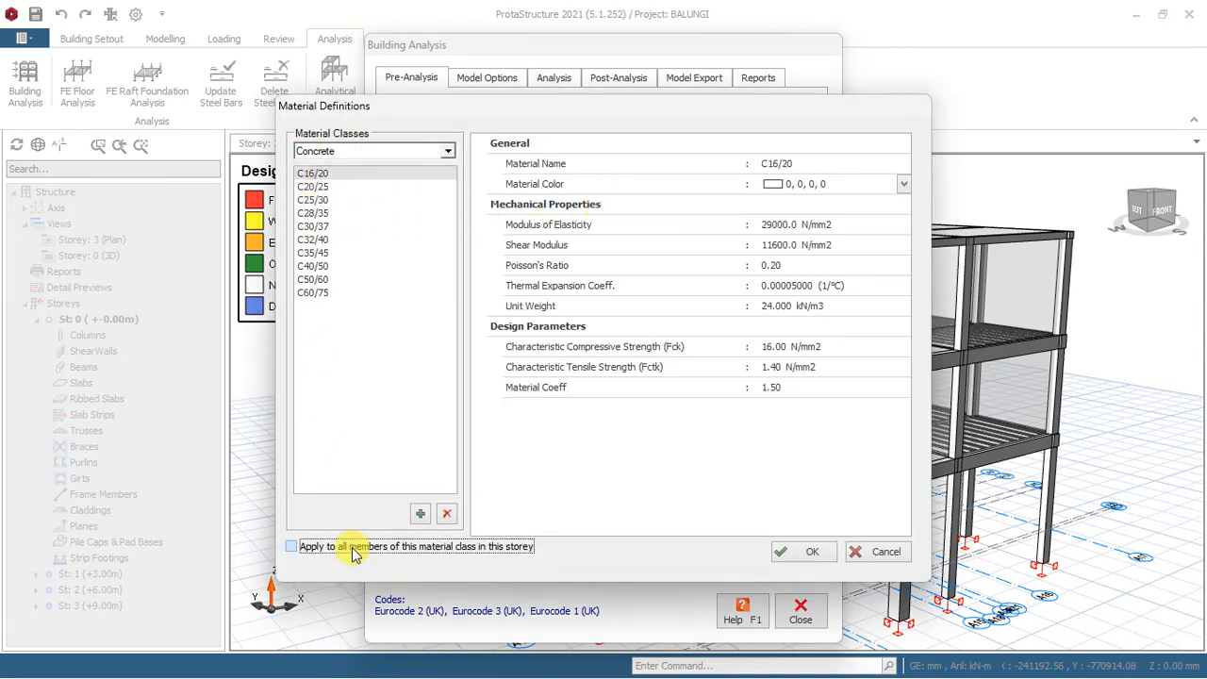
{"action": "left_click", "coordinate": [781, 556]}
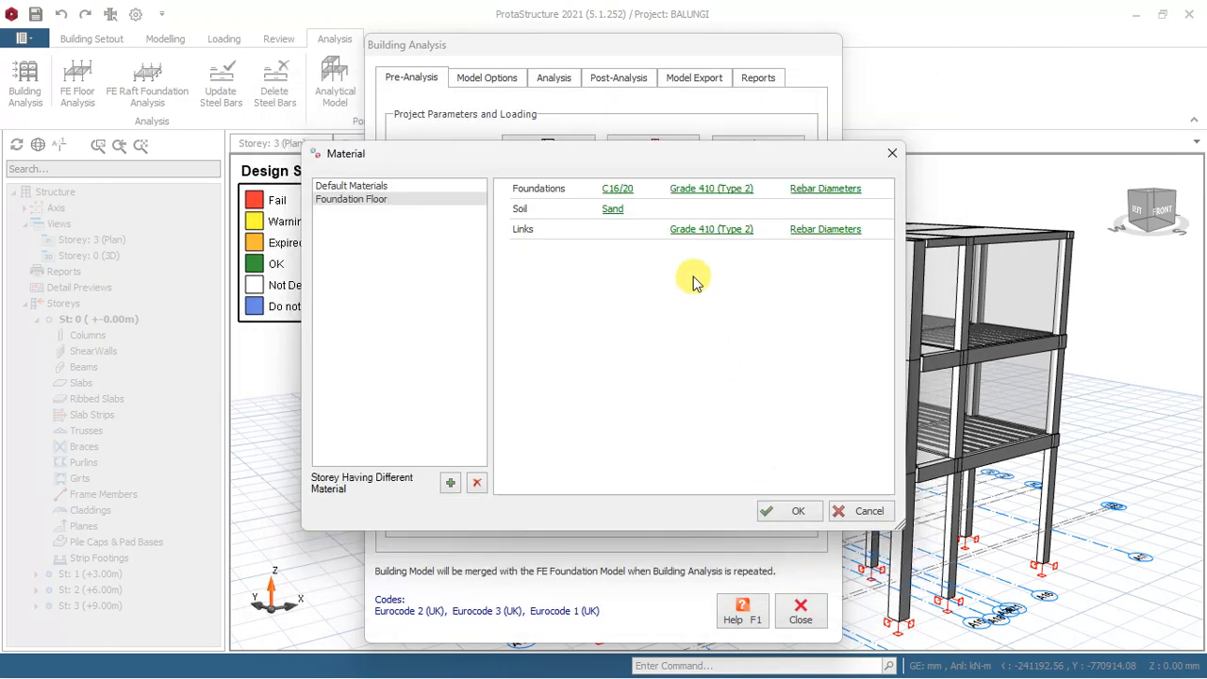
Set the foundation floor's foundation reinforcement to Grade 460 (Type 2), applied to all members of this material class in the storey.
{"action": "left_click", "coordinate": [702, 193]}
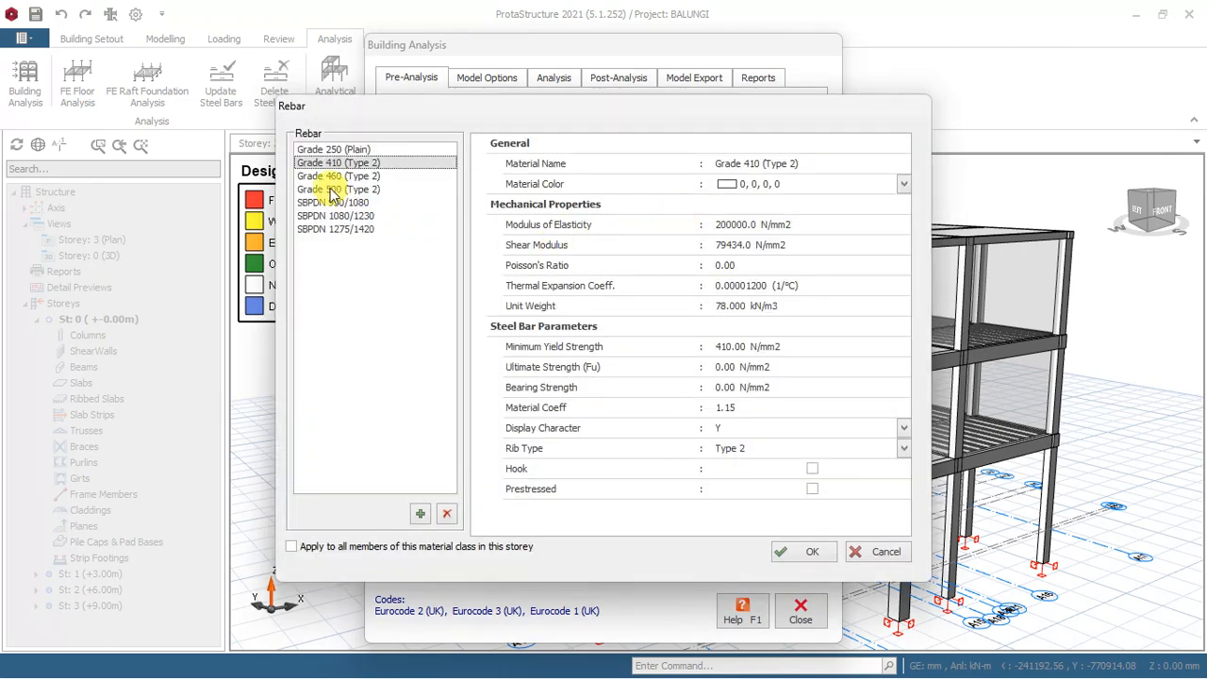
{"action": "left_click", "coordinate": [326, 176]}
{"action": "left_click", "coordinate": [324, 546]}
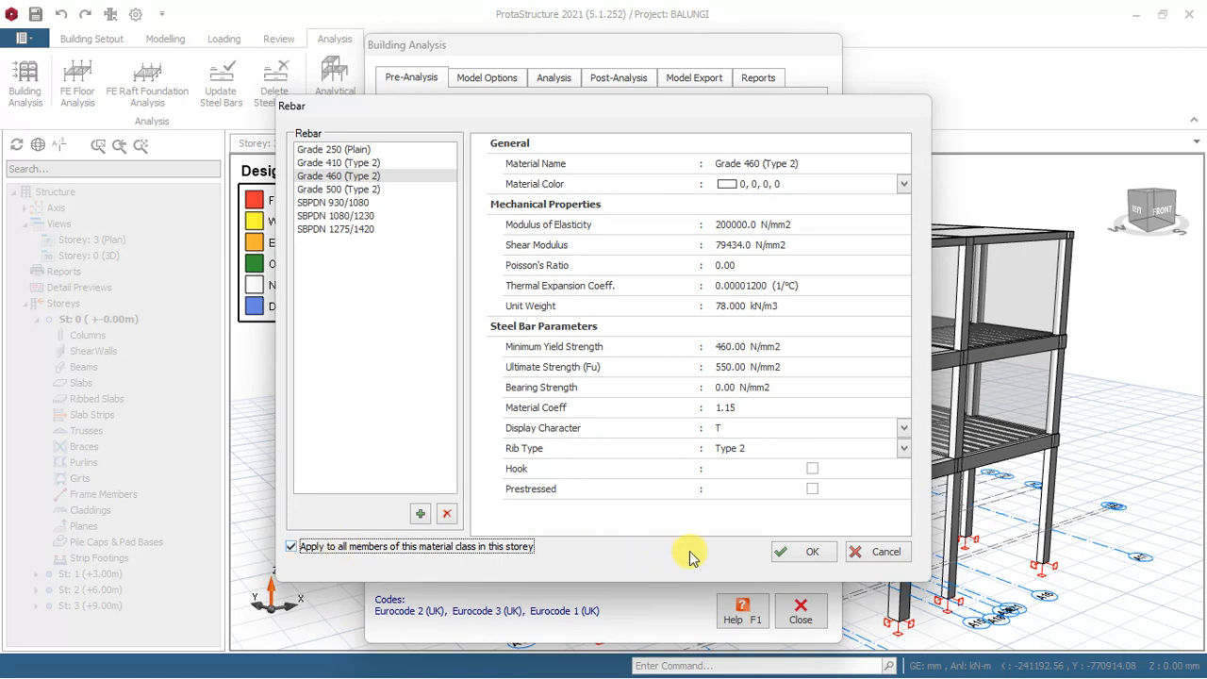
{"action": "left_click", "coordinate": [802, 551]}
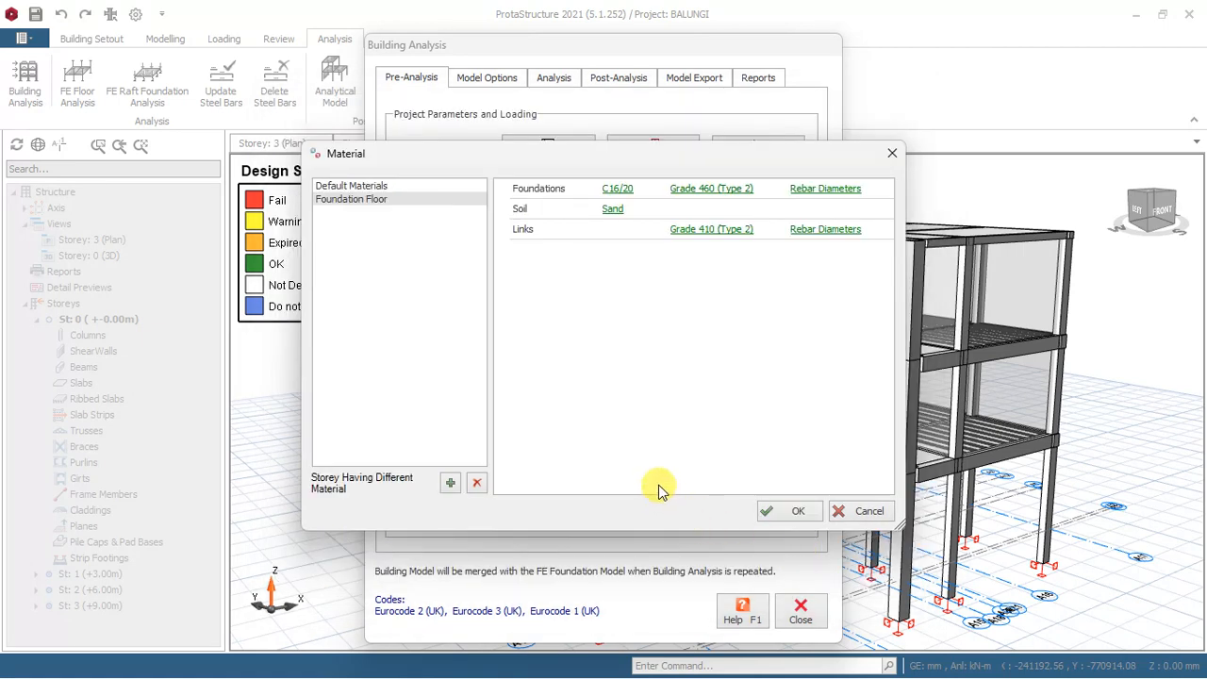
In the foundations rebar table, enable diameter T12 and exclude T32 and T25.
{"action": "left_click", "coordinate": [820, 188]}
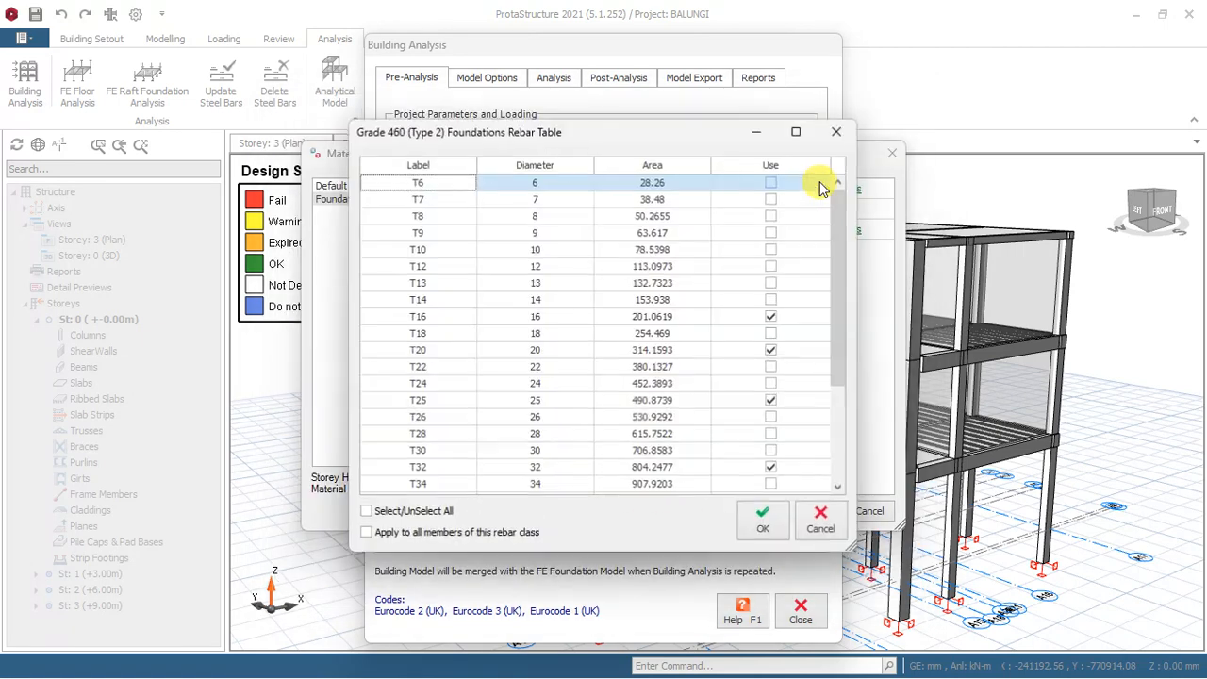
{"action": "left_click", "coordinate": [772, 271]}
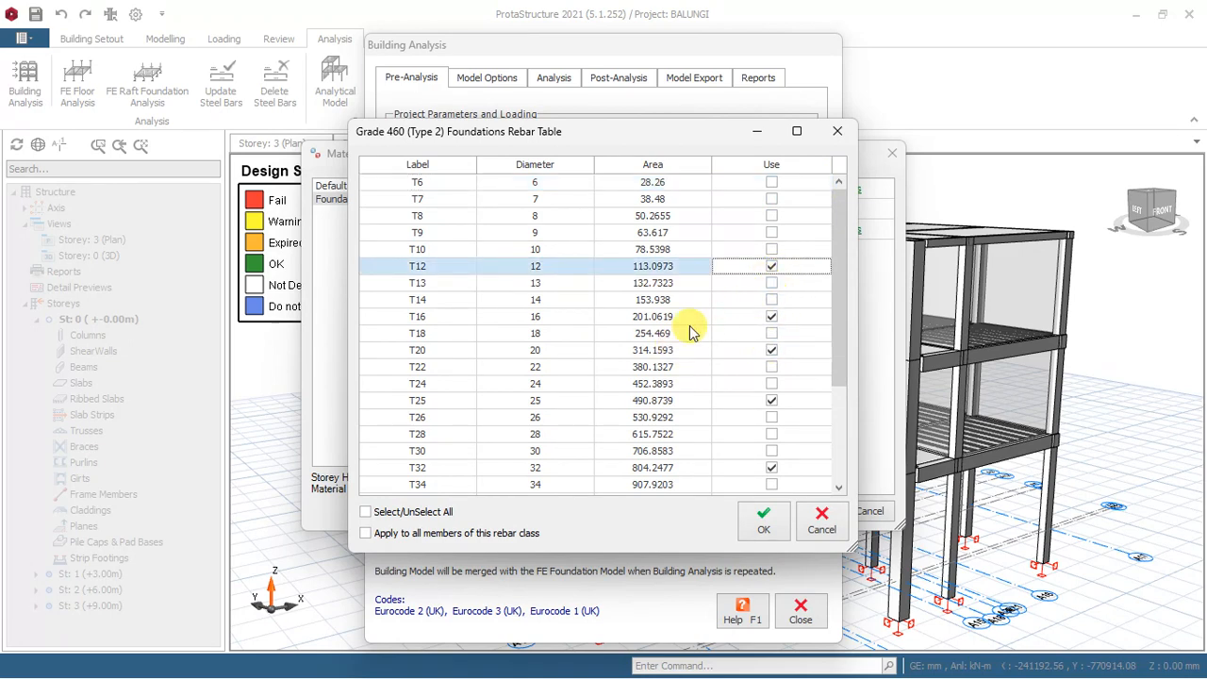
{"action": "left_click", "coordinate": [772, 467]}
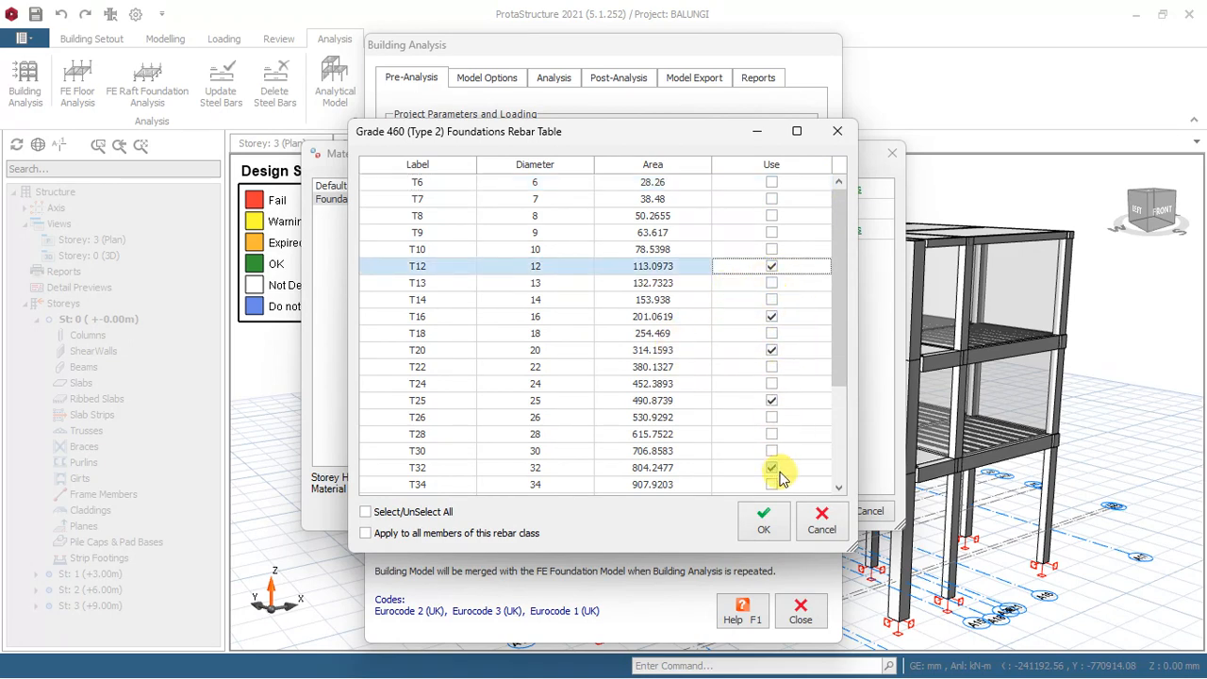
{"action": "left_click", "coordinate": [772, 401]}
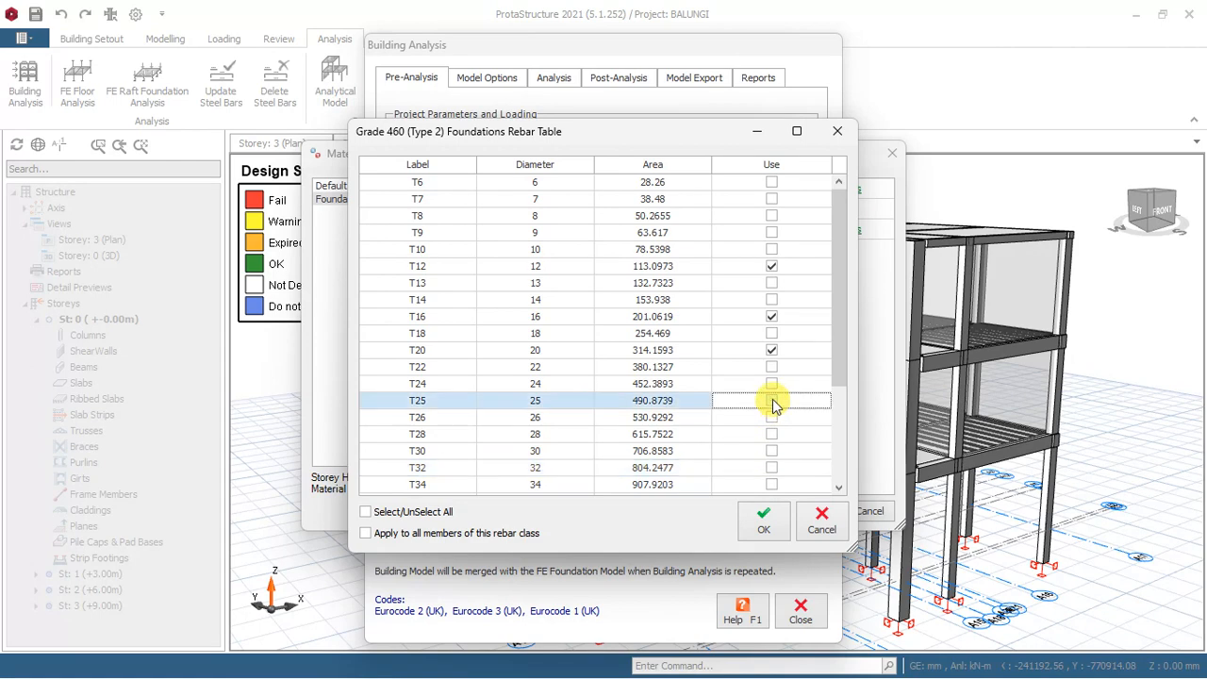
{"action": "left_click", "coordinate": [763, 526]}
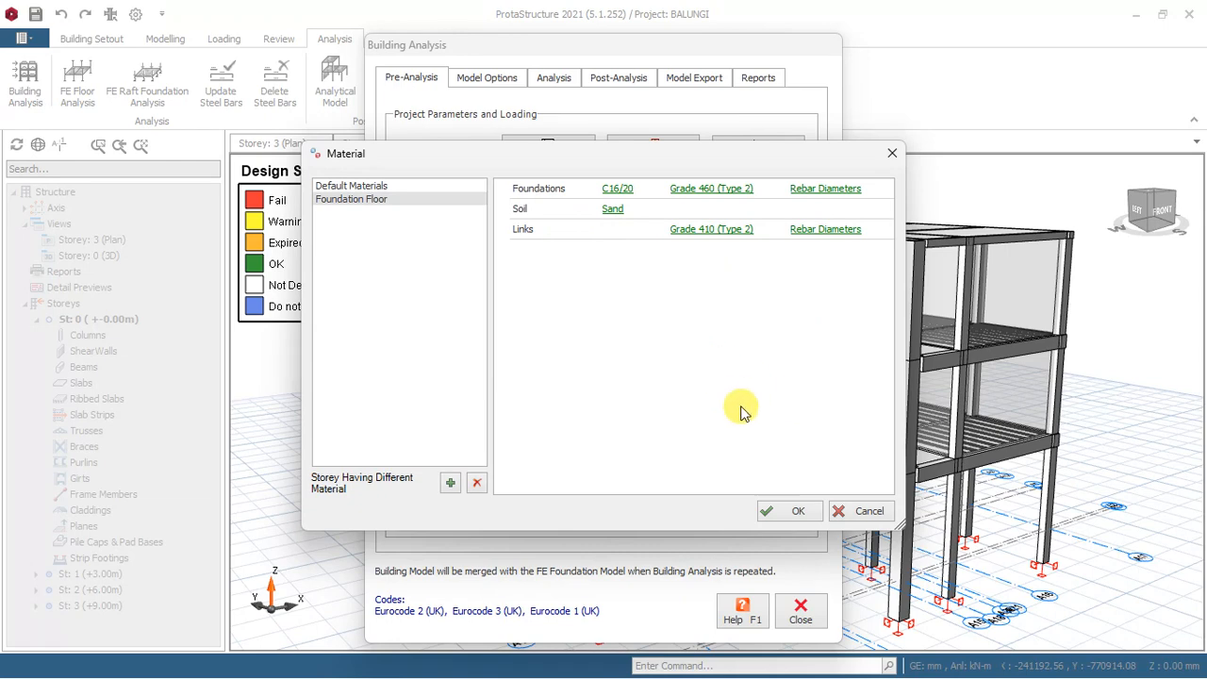
Exclude diameters Y9, Y18, Y20 and Y25 from the foundation floor's link rebar table.
{"action": "left_click", "coordinate": [816, 232]}
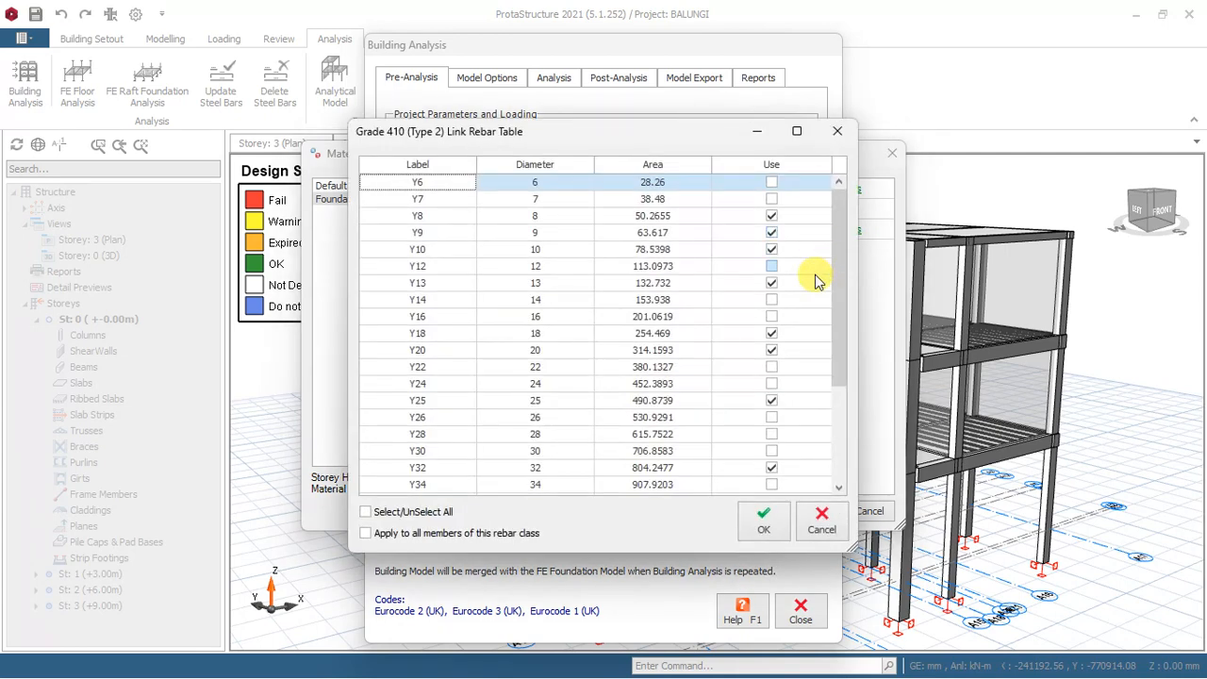
{"action": "left_click", "coordinate": [771, 235]}
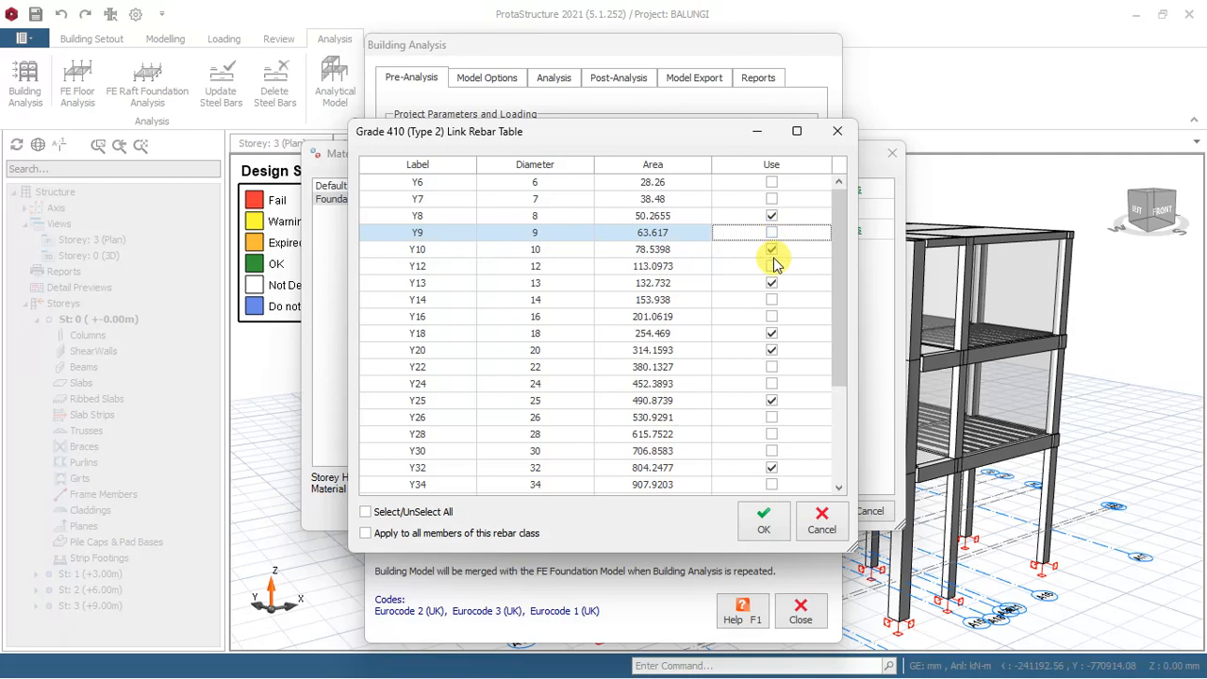
{"action": "left_click", "coordinate": [778, 333]}
{"action": "left_click", "coordinate": [771, 350]}
{"action": "left_click", "coordinate": [773, 404]}
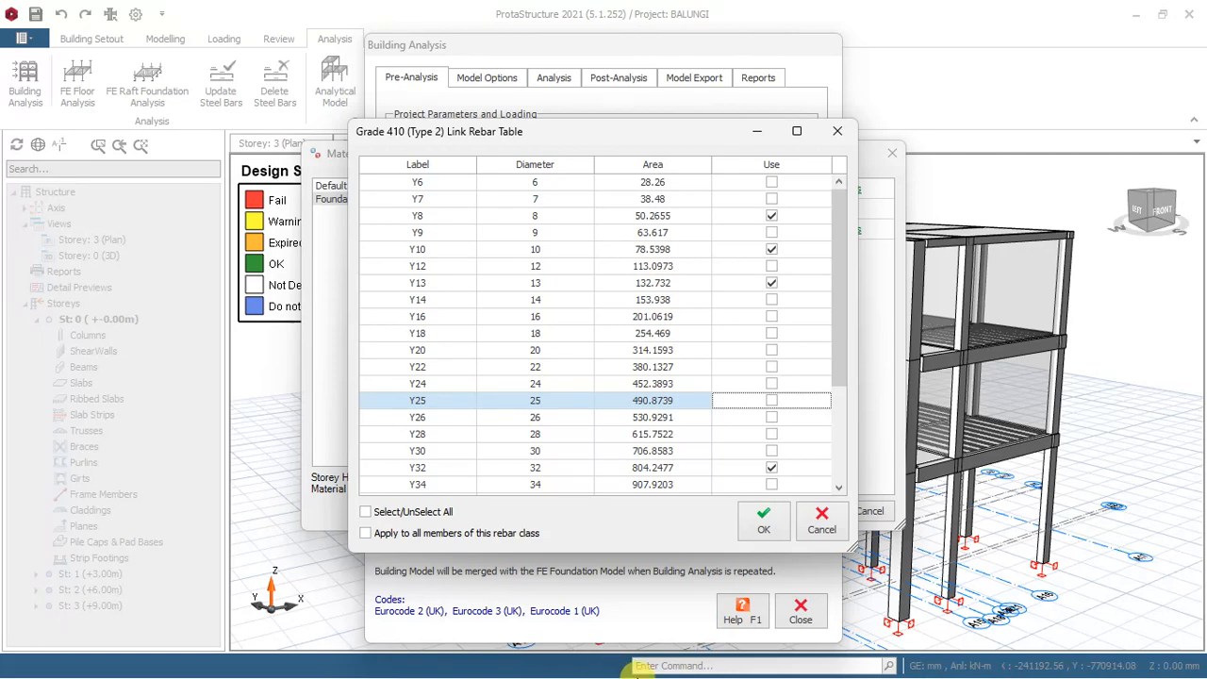
{"action": "key", "text": "super"}
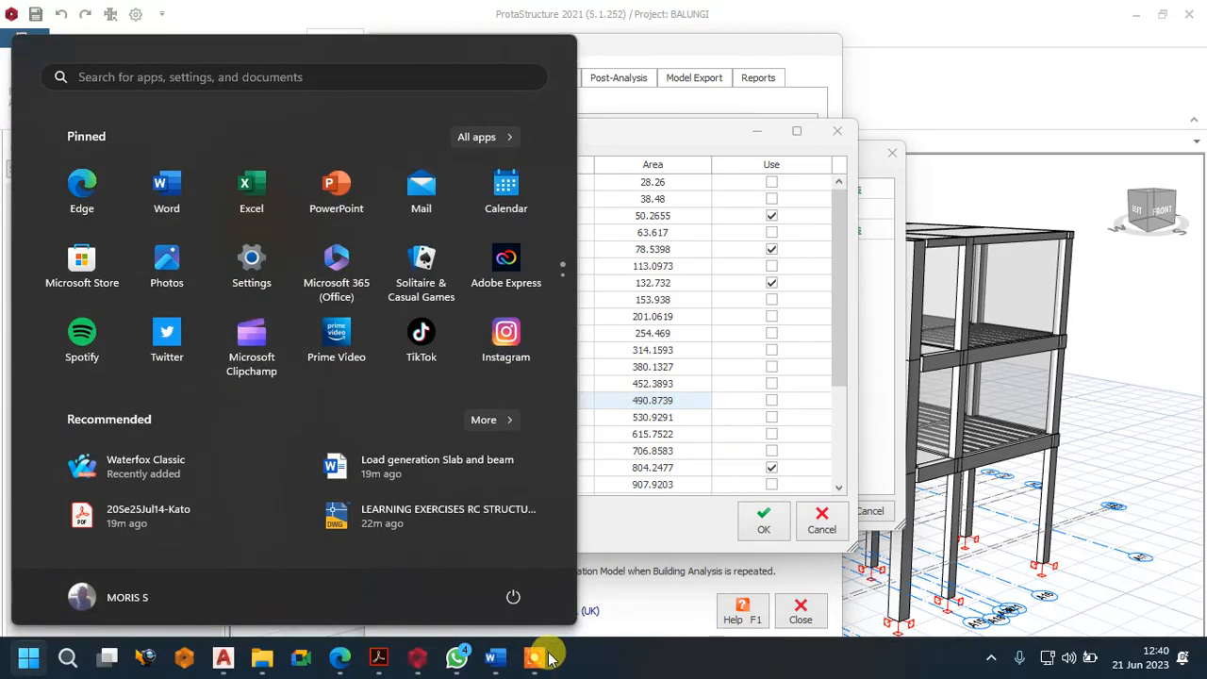
{"action": "left_click", "coordinate": [540, 657]}
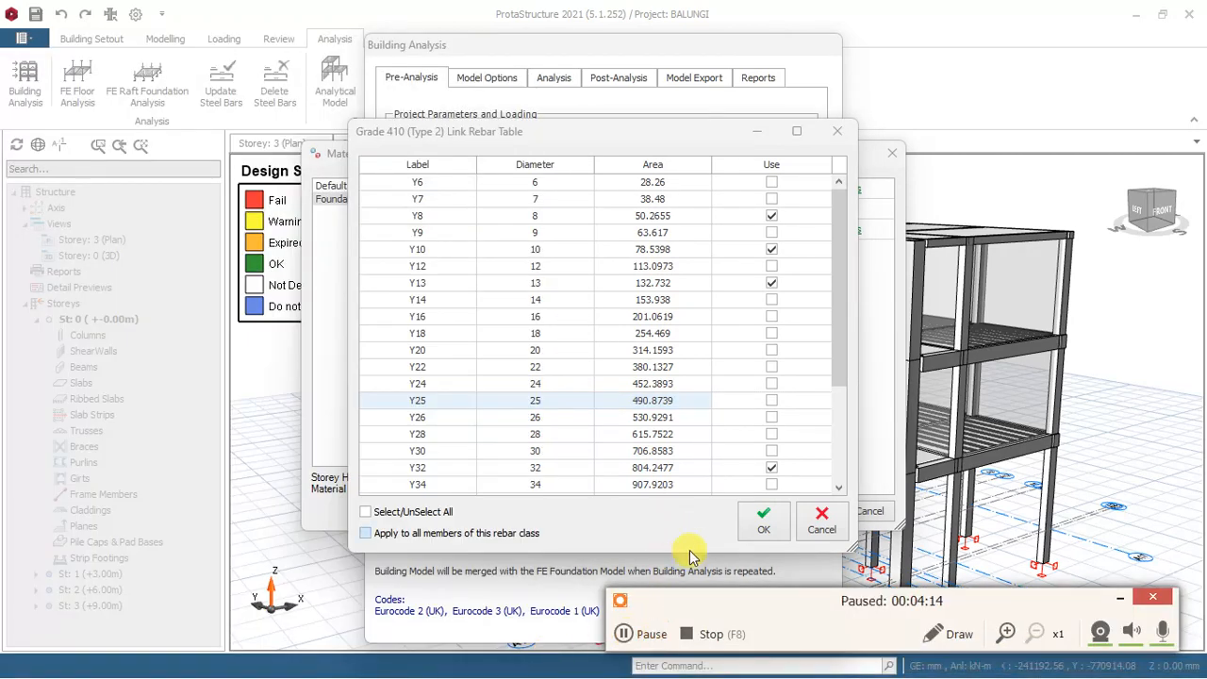
{"action": "left_click", "coordinate": [1119, 598]}
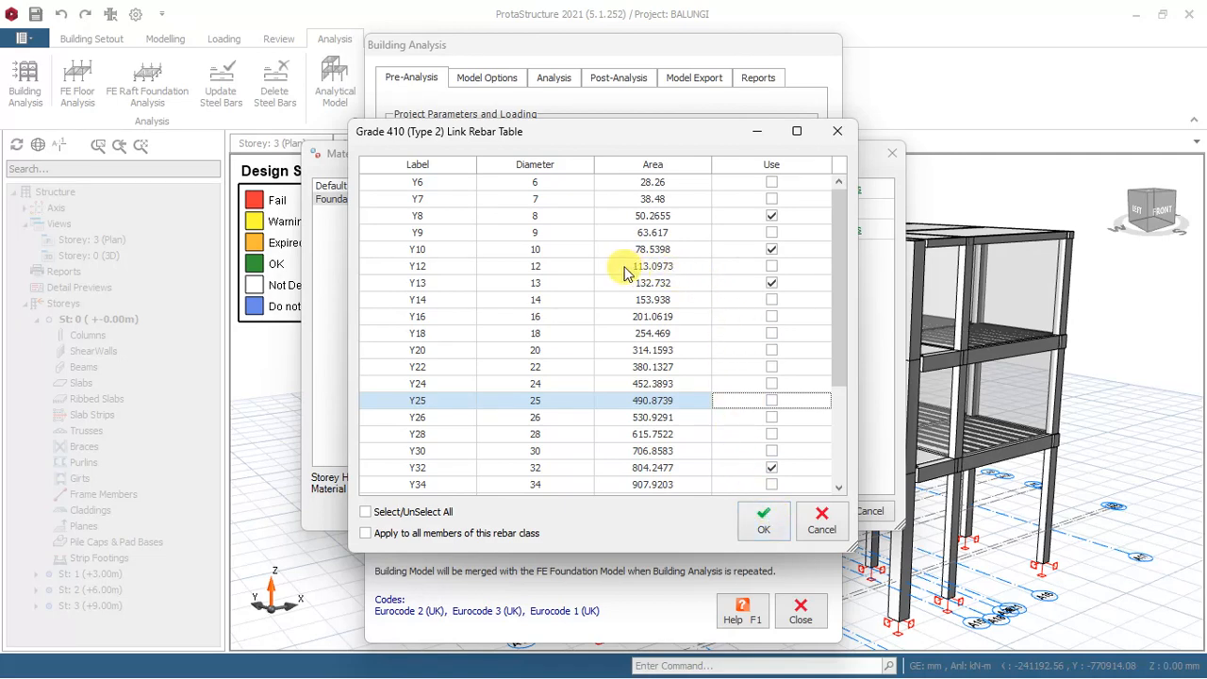
Exclude Y13 and Y32 from the link diameters, keeping only Y8 and Y10, and accept the material settings.
{"action": "left_click", "coordinate": [771, 281]}
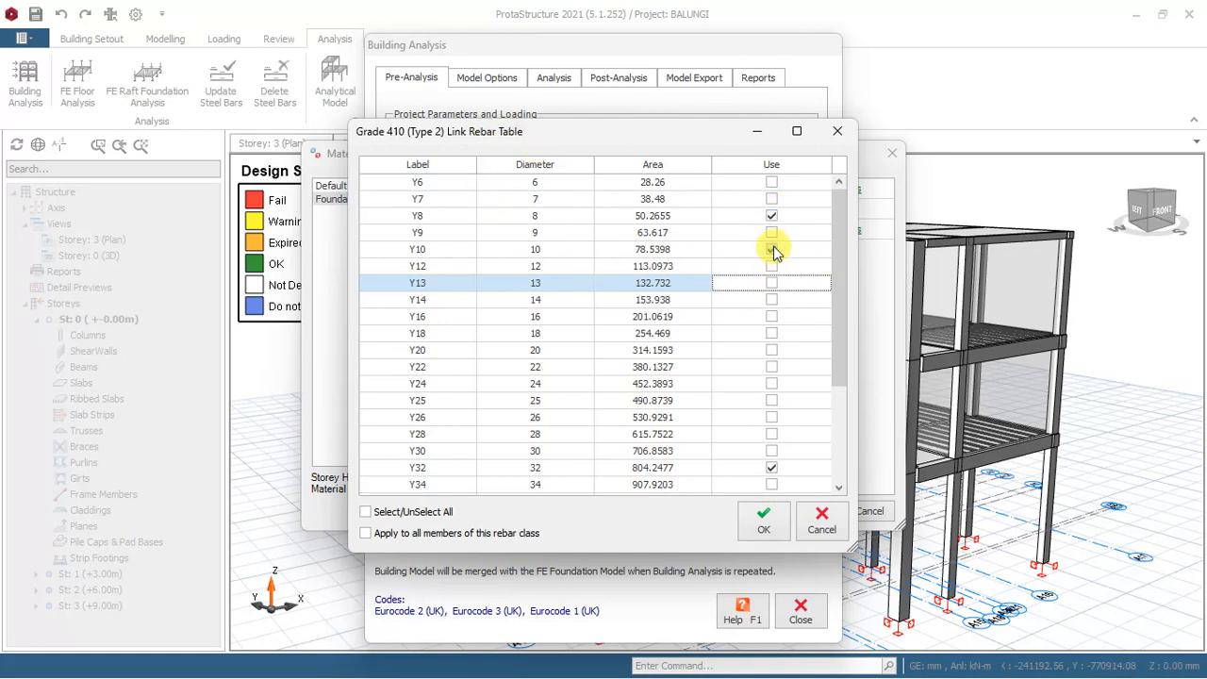
{"action": "left_click", "coordinate": [771, 467]}
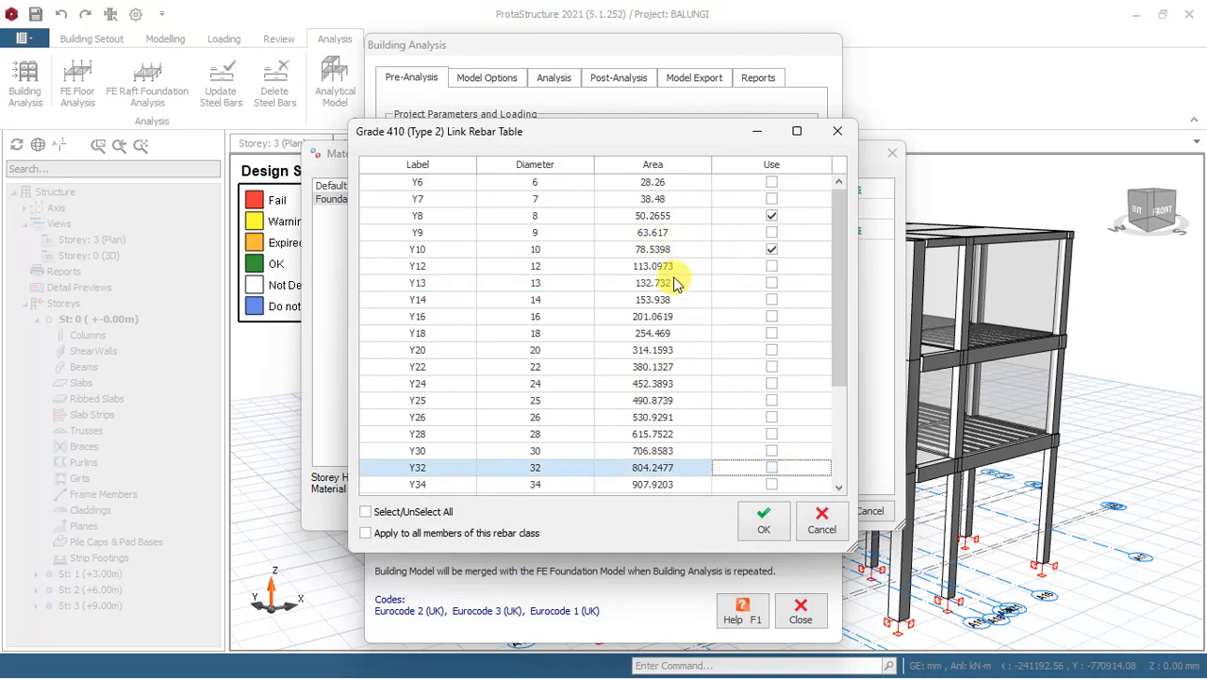
{"action": "left_click", "coordinate": [771, 250]}
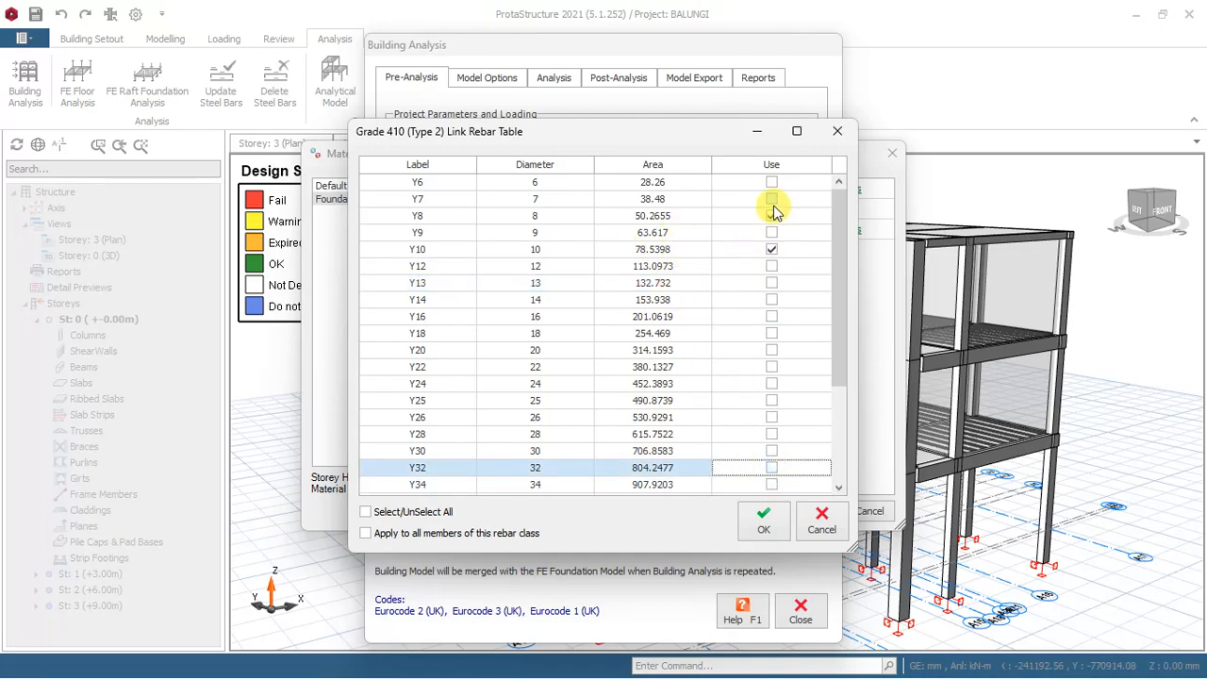
{"action": "left_click", "coordinate": [766, 529]}
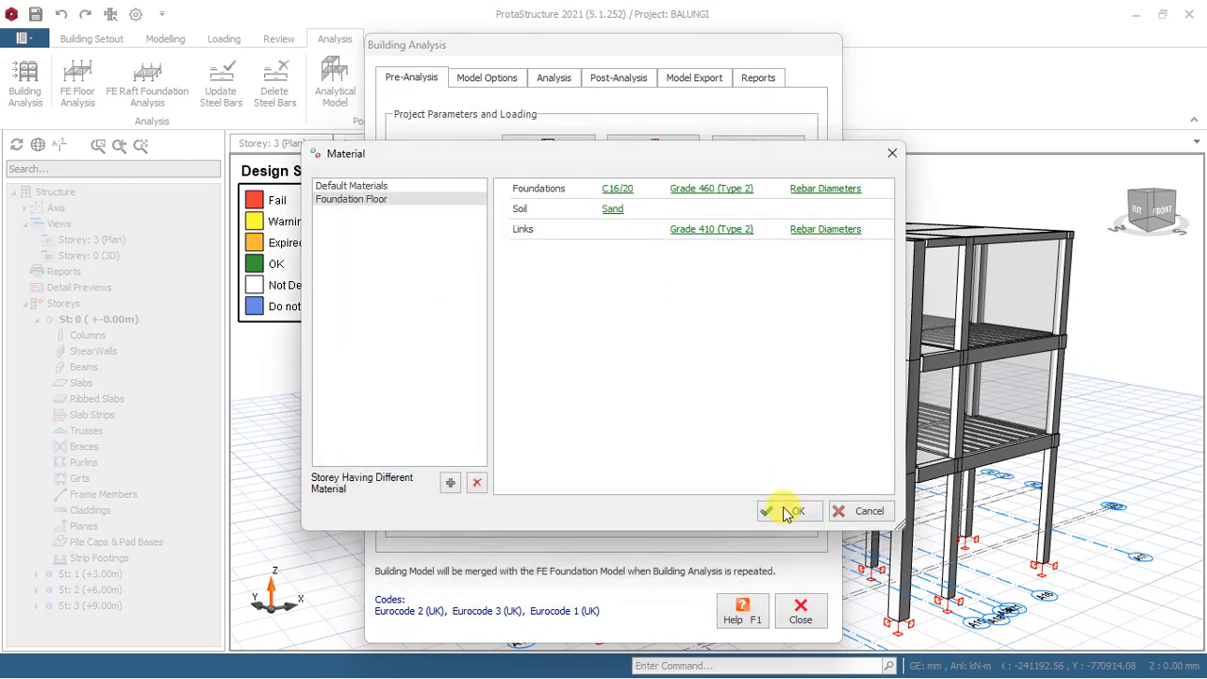
{"action": "left_click", "coordinate": [790, 514]}
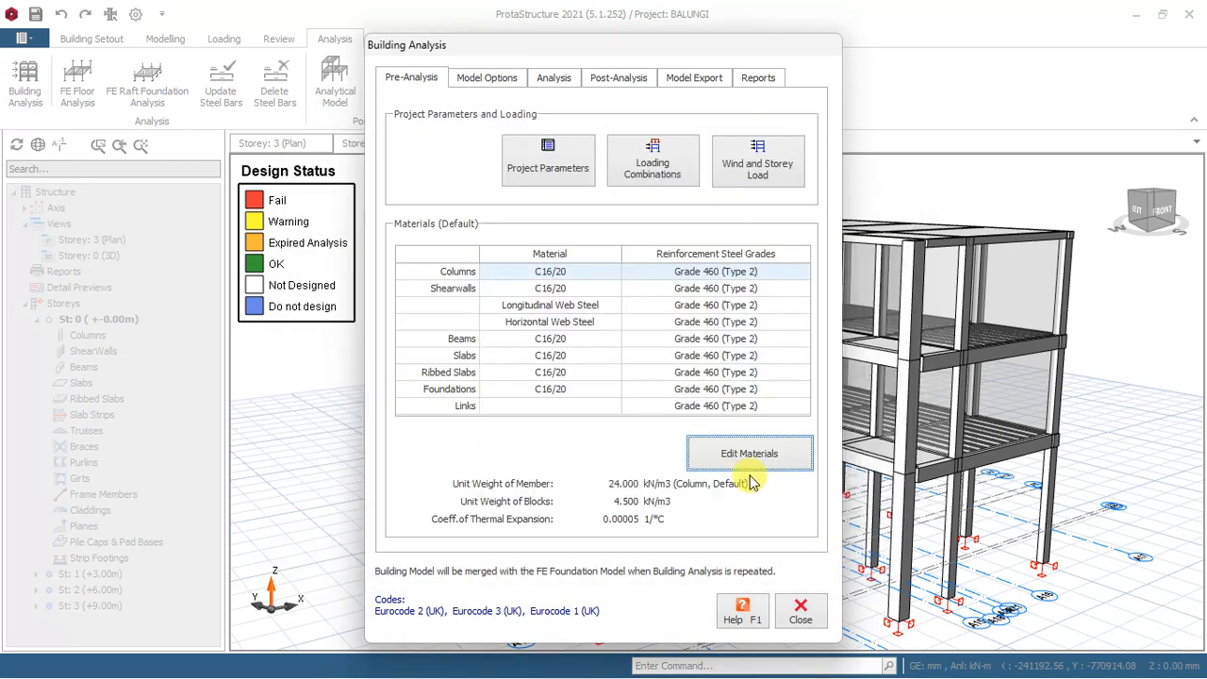
Review and accept the load combinations, and run the full building model check on all storeys.
{"action": "left_click", "coordinate": [666, 165]}
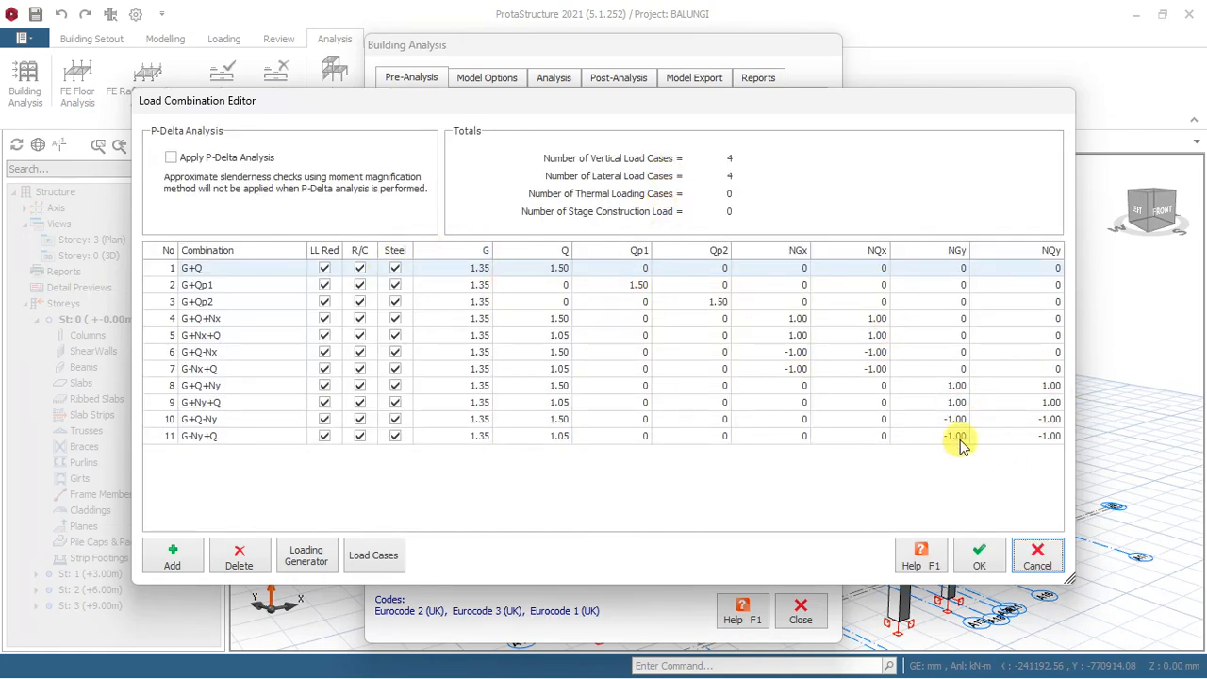
{"action": "left_click", "coordinate": [979, 558]}
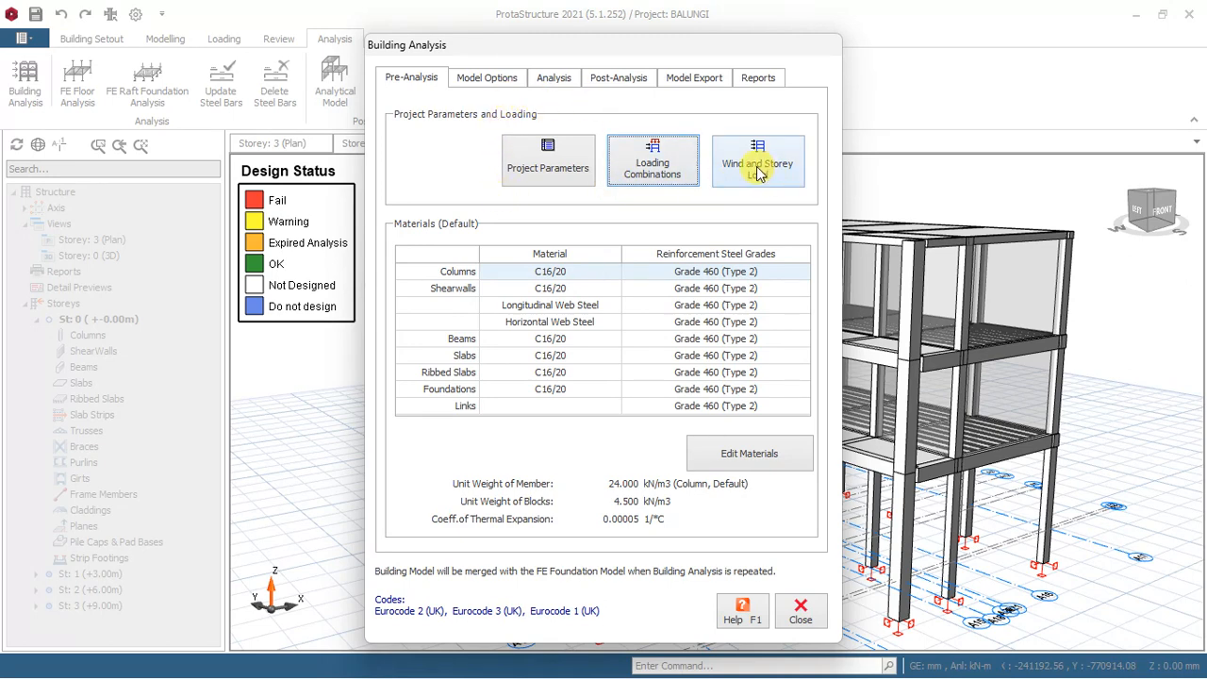
{"action": "left_click", "coordinate": [556, 78]}
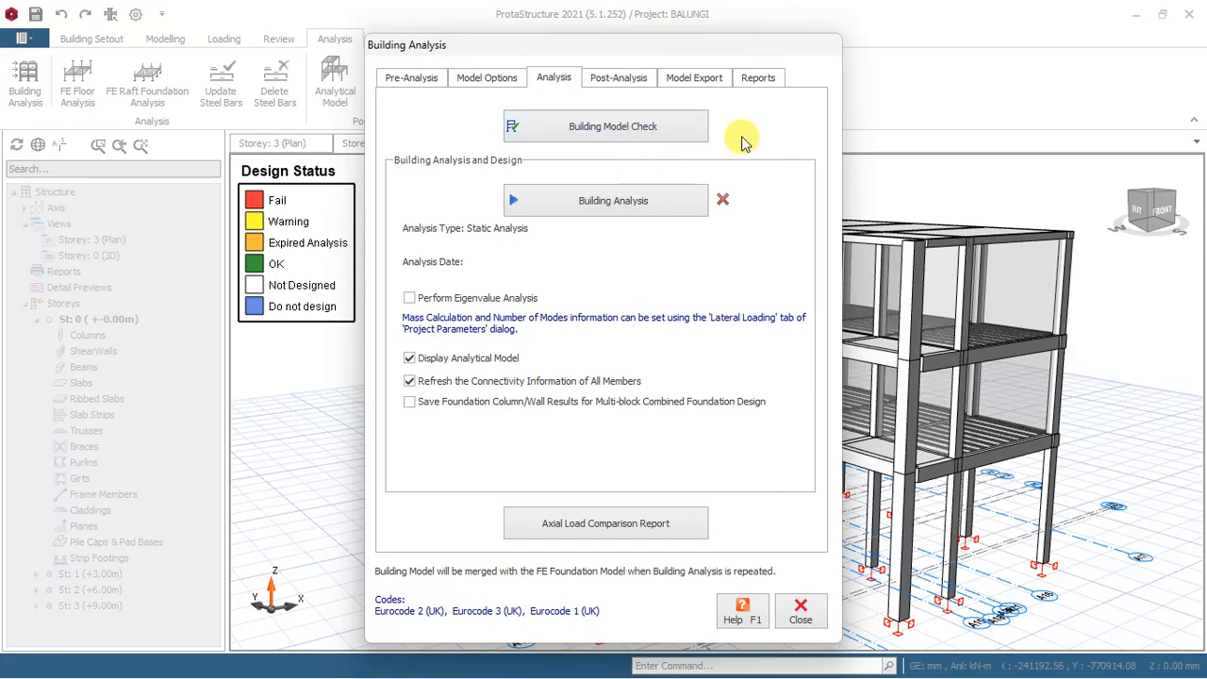
{"action": "left_click", "coordinate": [633, 138]}
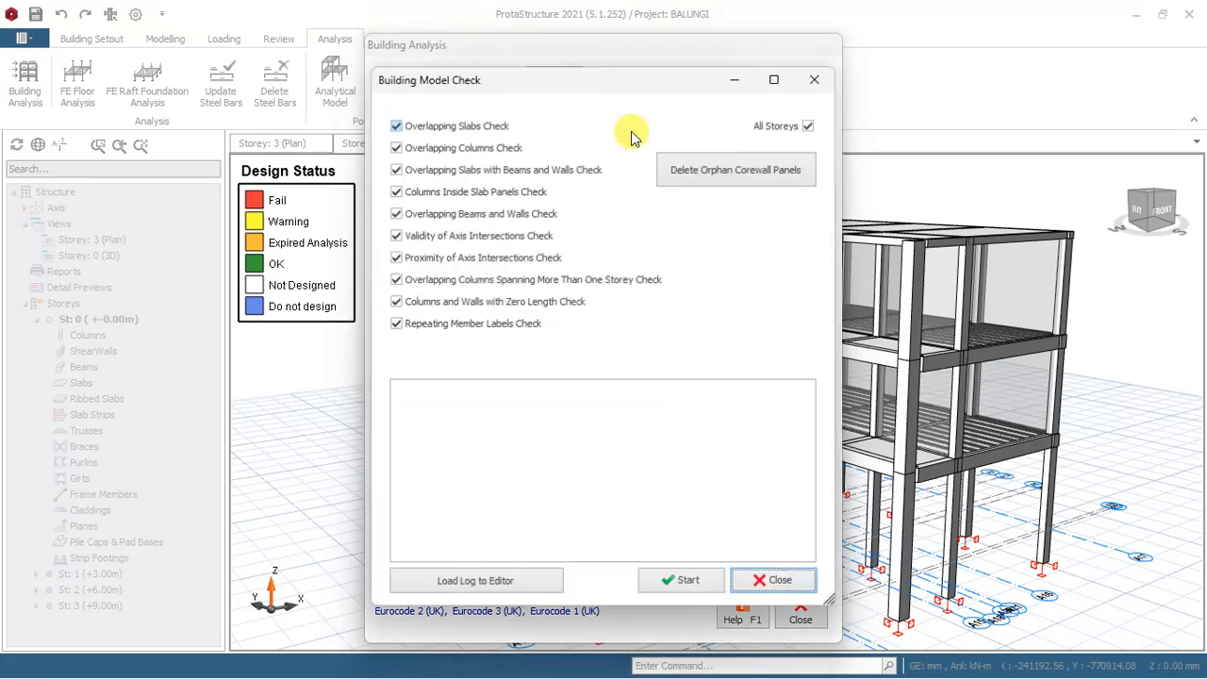
{"action": "left_click", "coordinate": [680, 586]}
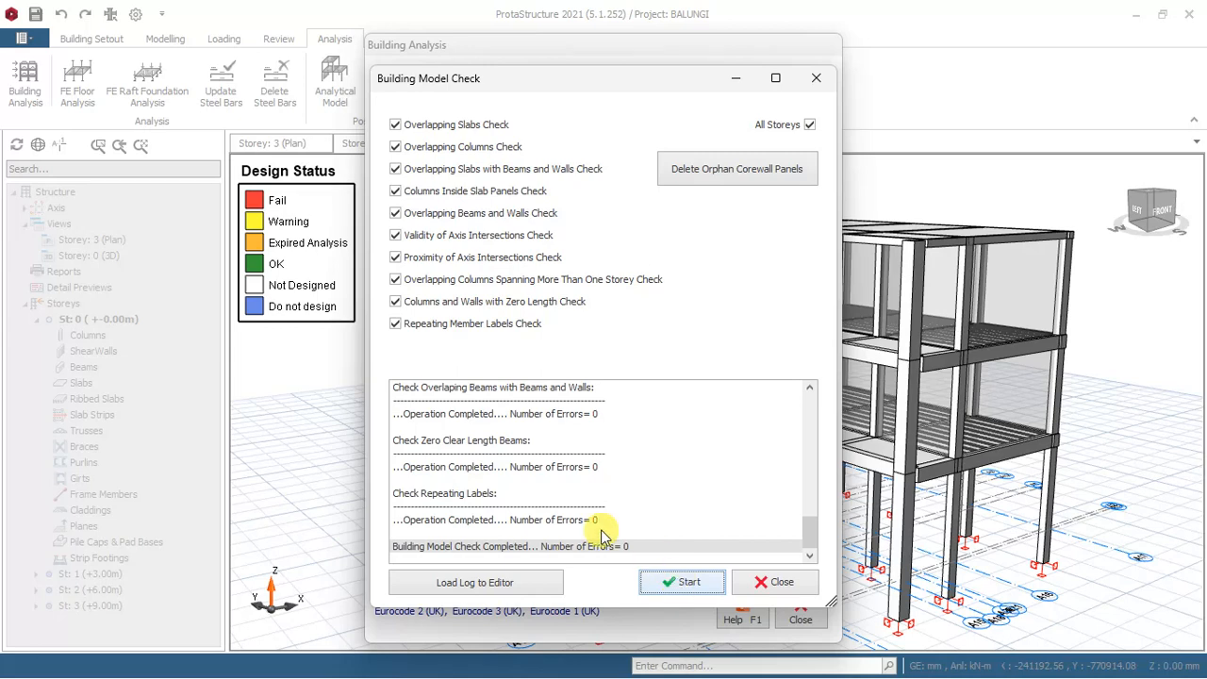
{"action": "left_click", "coordinate": [769, 582]}
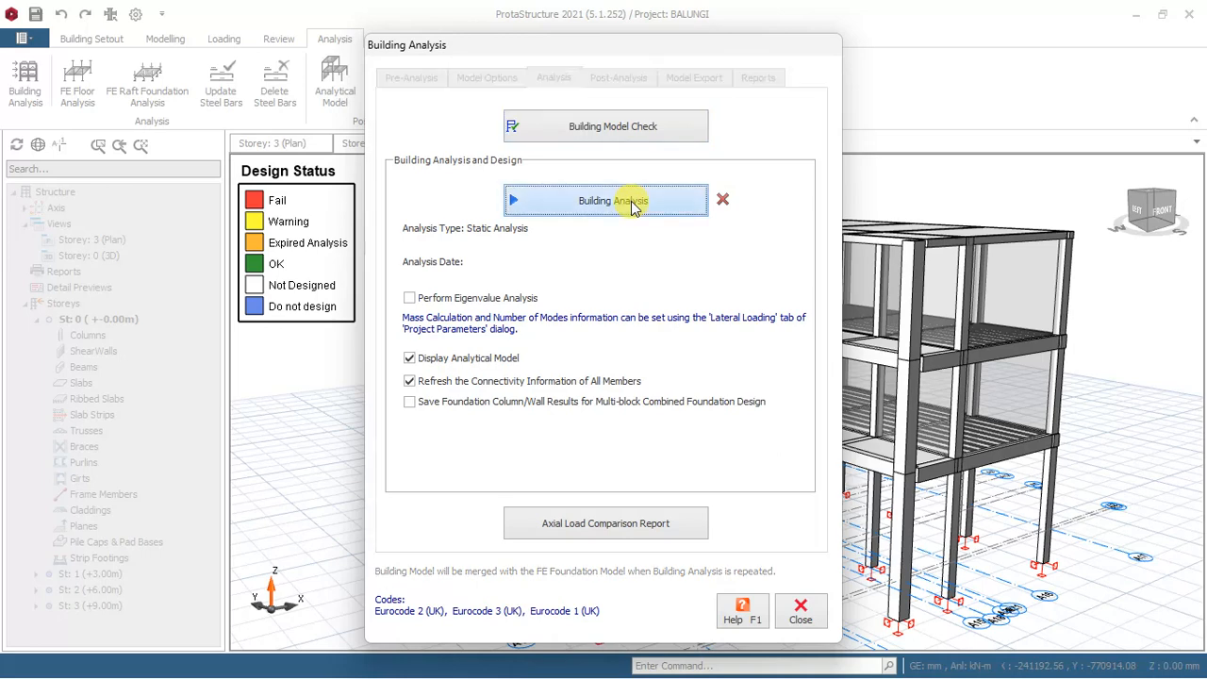
Run the building analysis with column/wall and beam reinforcement design, re-selecting bars for both.
{"action": "left_click", "coordinate": [622, 200]}
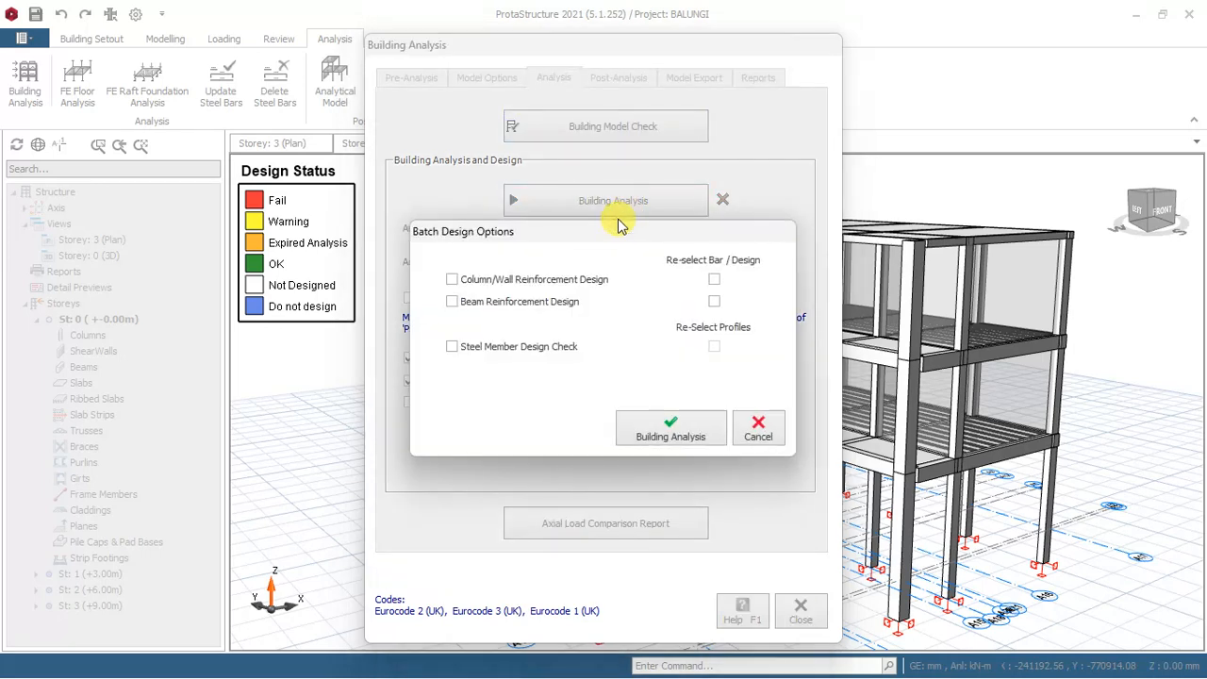
{"action": "left_click", "coordinate": [451, 280]}
{"action": "left_click", "coordinate": [455, 301]}
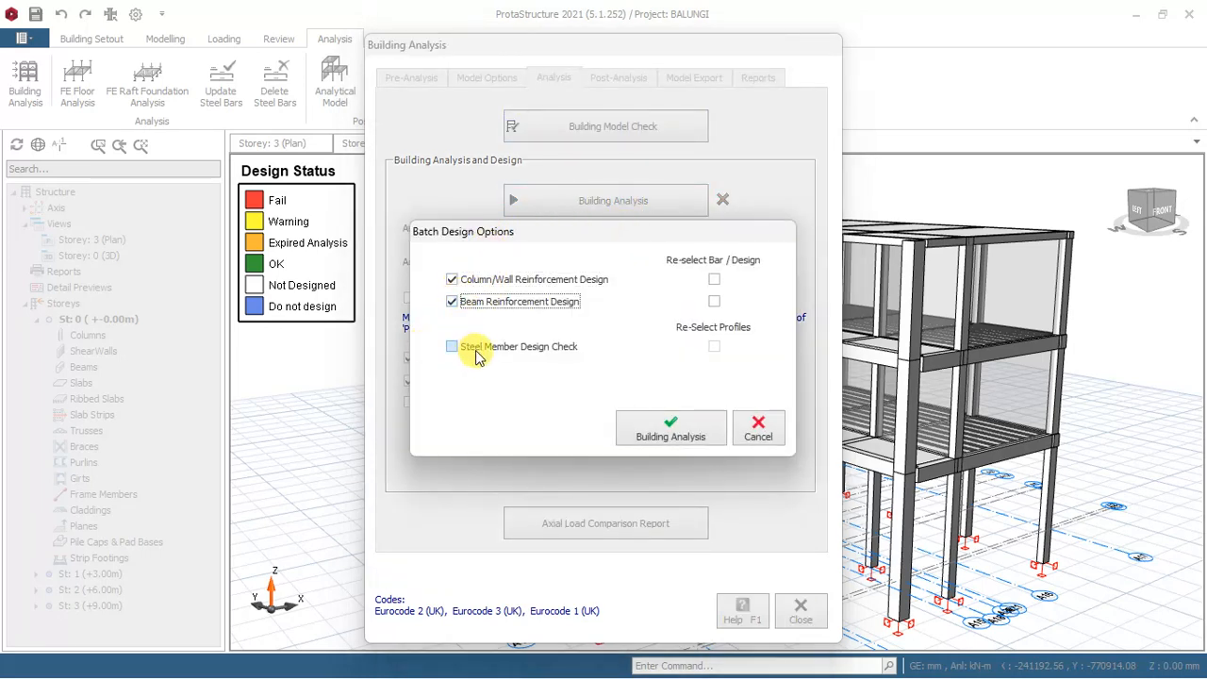
{"action": "left_click", "coordinate": [714, 280]}
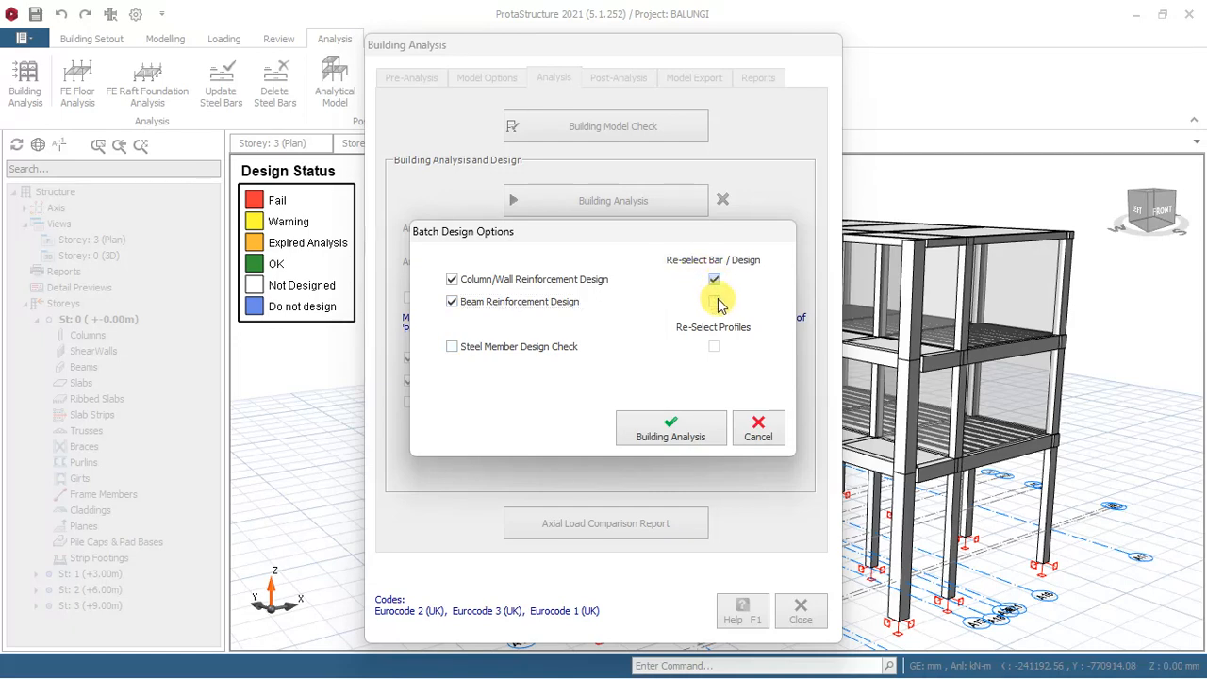
{"action": "left_click", "coordinate": [715, 302]}
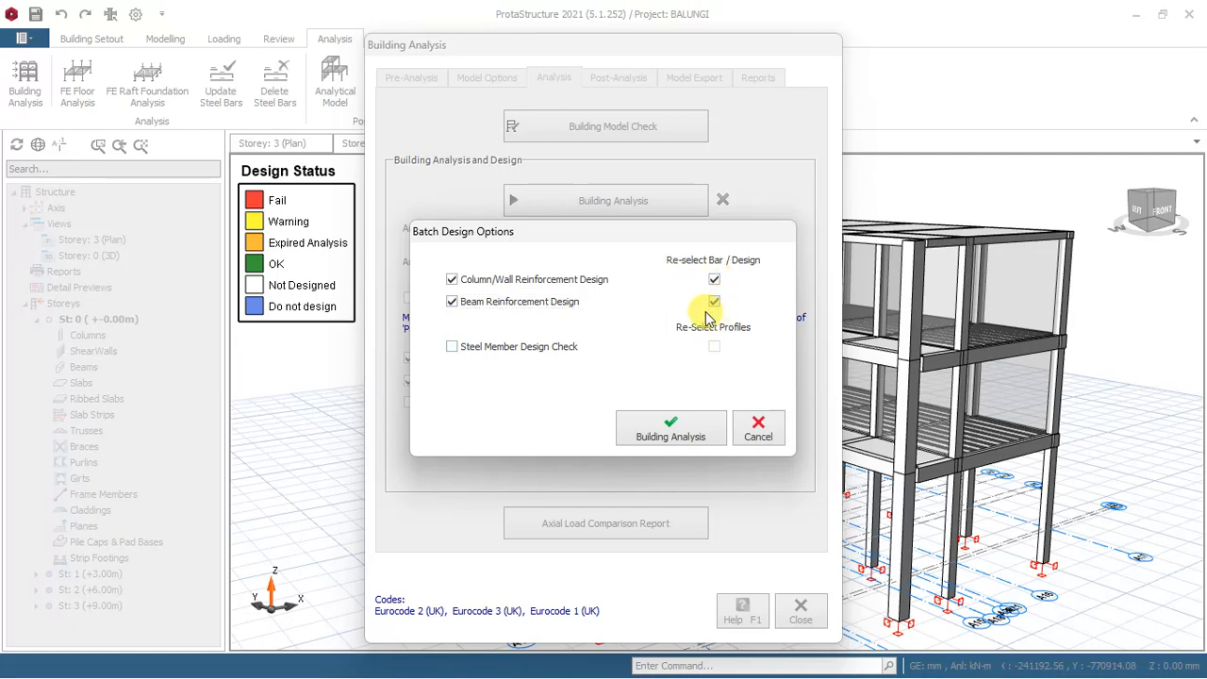
{"action": "left_click", "coordinate": [657, 433]}
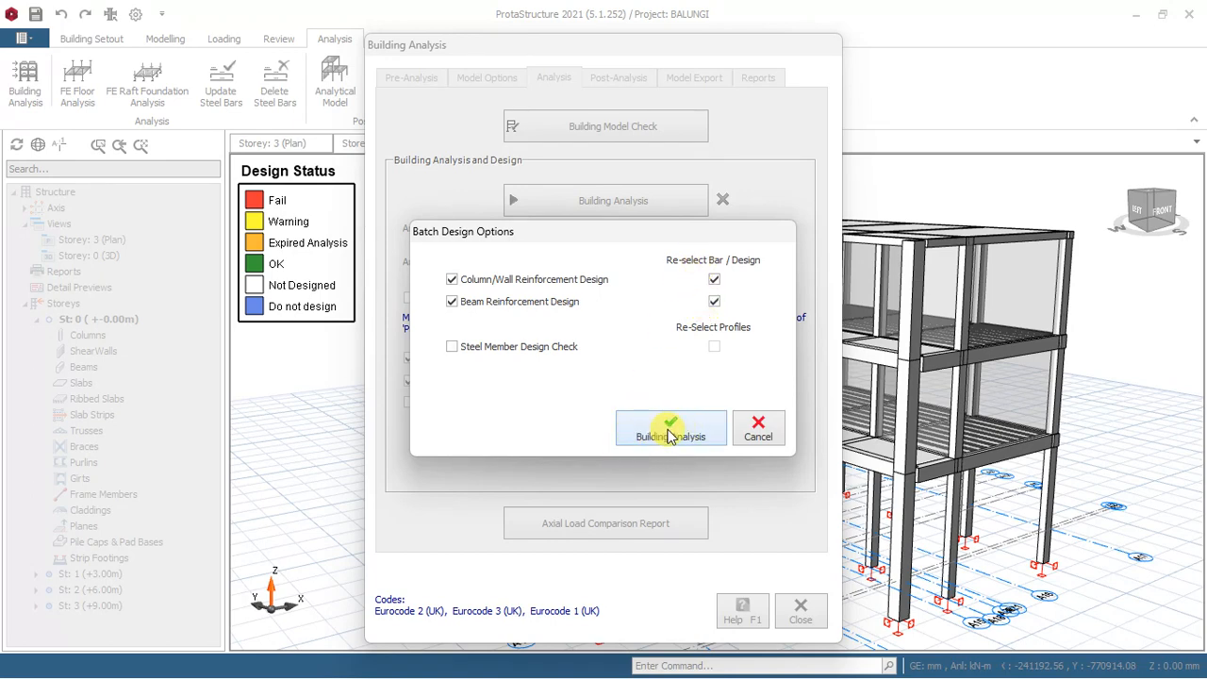
{"action": "left_click", "coordinate": [669, 434]}
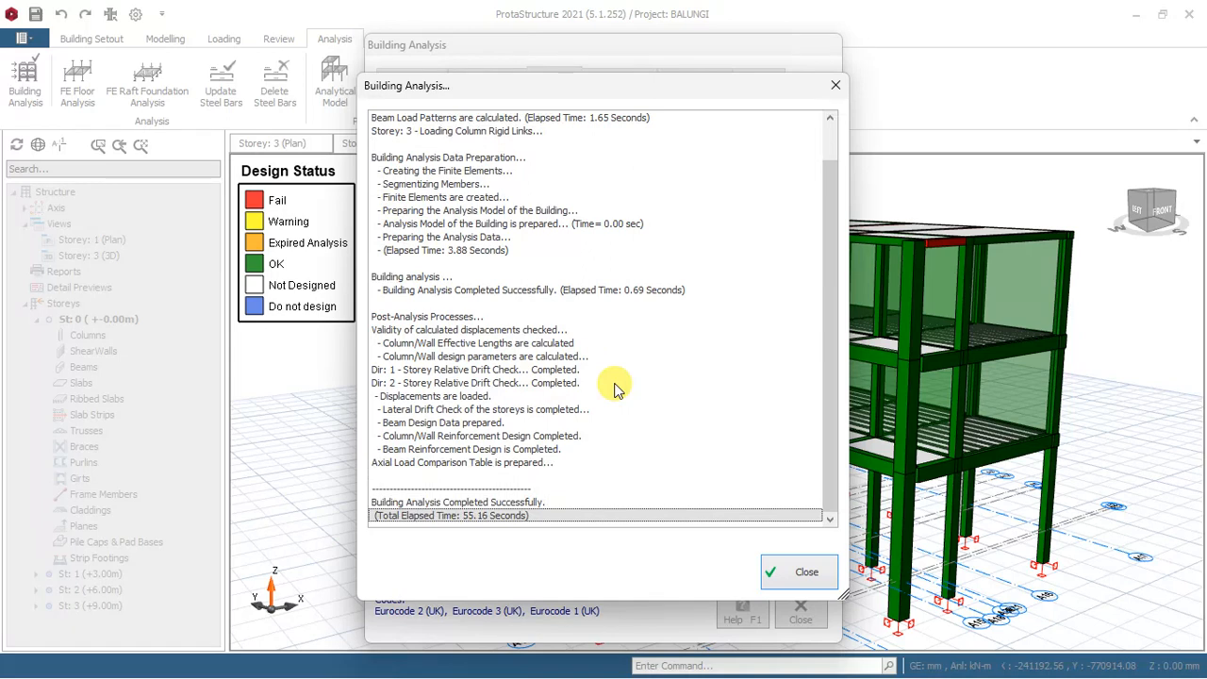
Dismiss the analysis log and summary report, minimize the file window, and close the Building Analysis dialog to show the analytical model.
{"action": "left_click", "coordinate": [797, 570]}
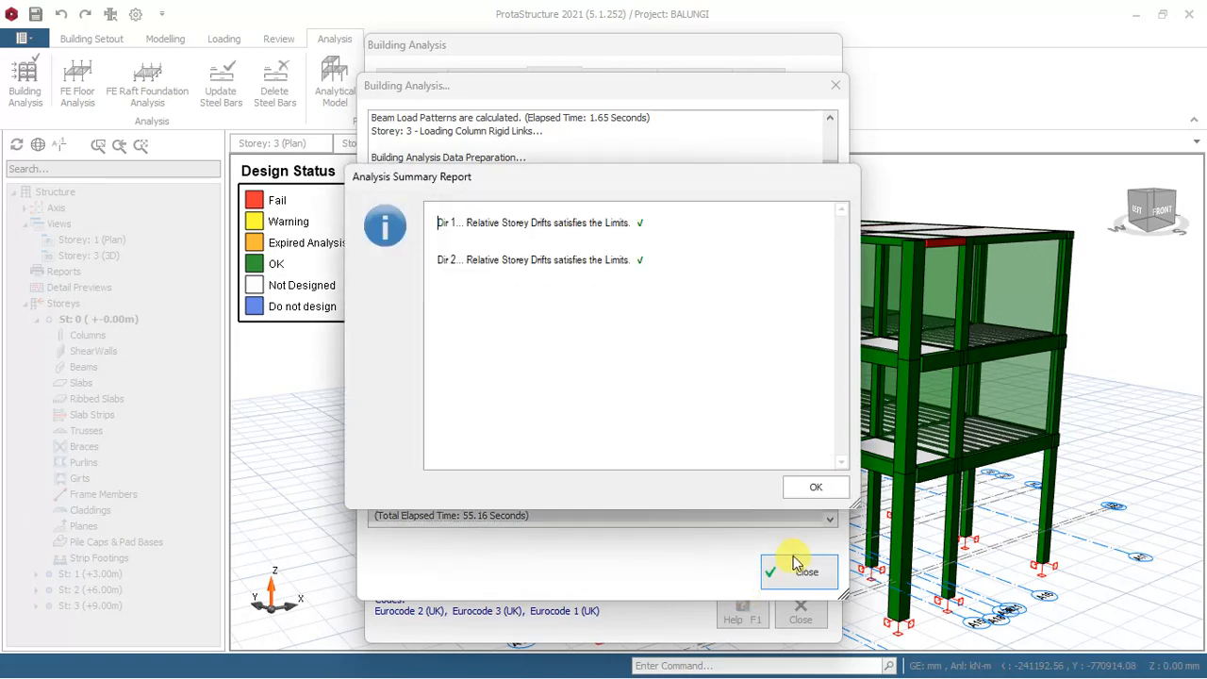
{"action": "left_click", "coordinate": [817, 487]}
{"action": "left_click", "coordinate": [794, 573]}
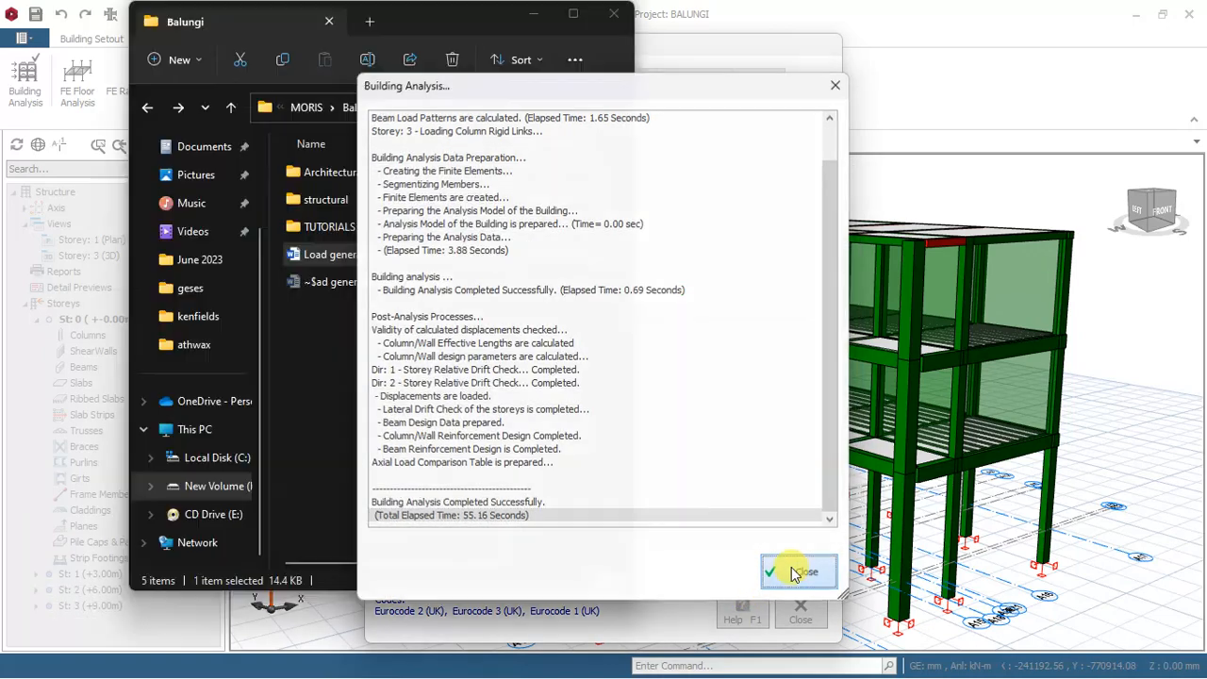
{"action": "left_click", "coordinate": [530, 11]}
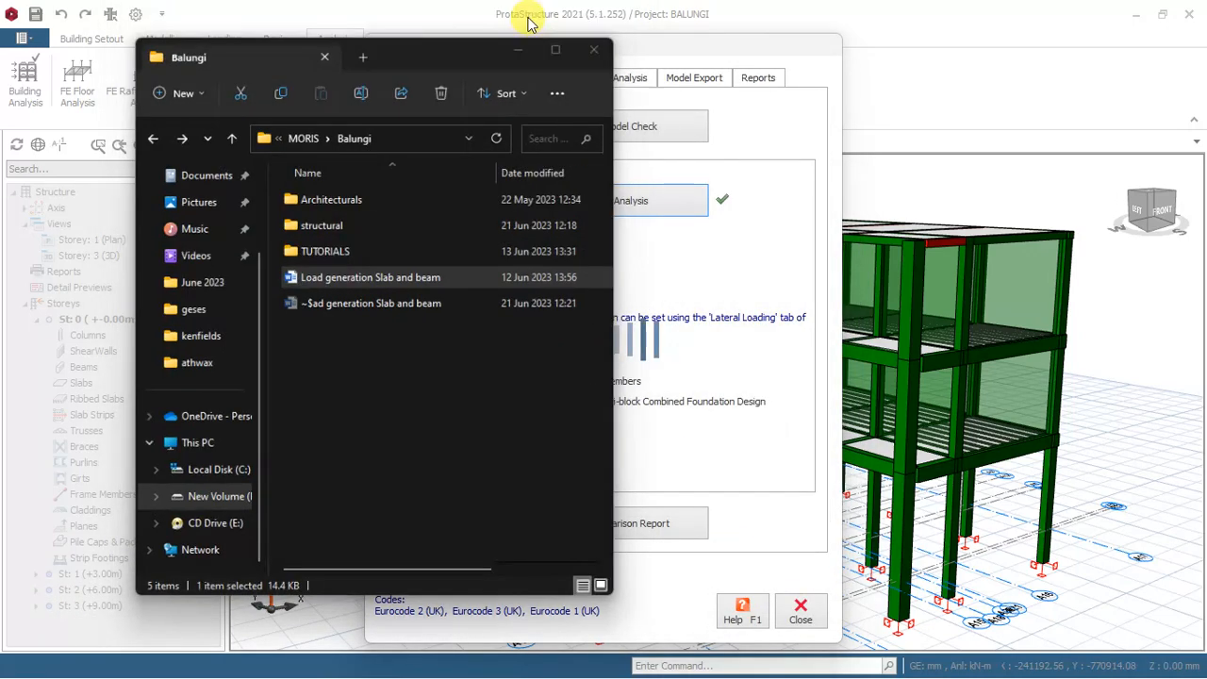
{"action": "left_click", "coordinate": [801, 617]}
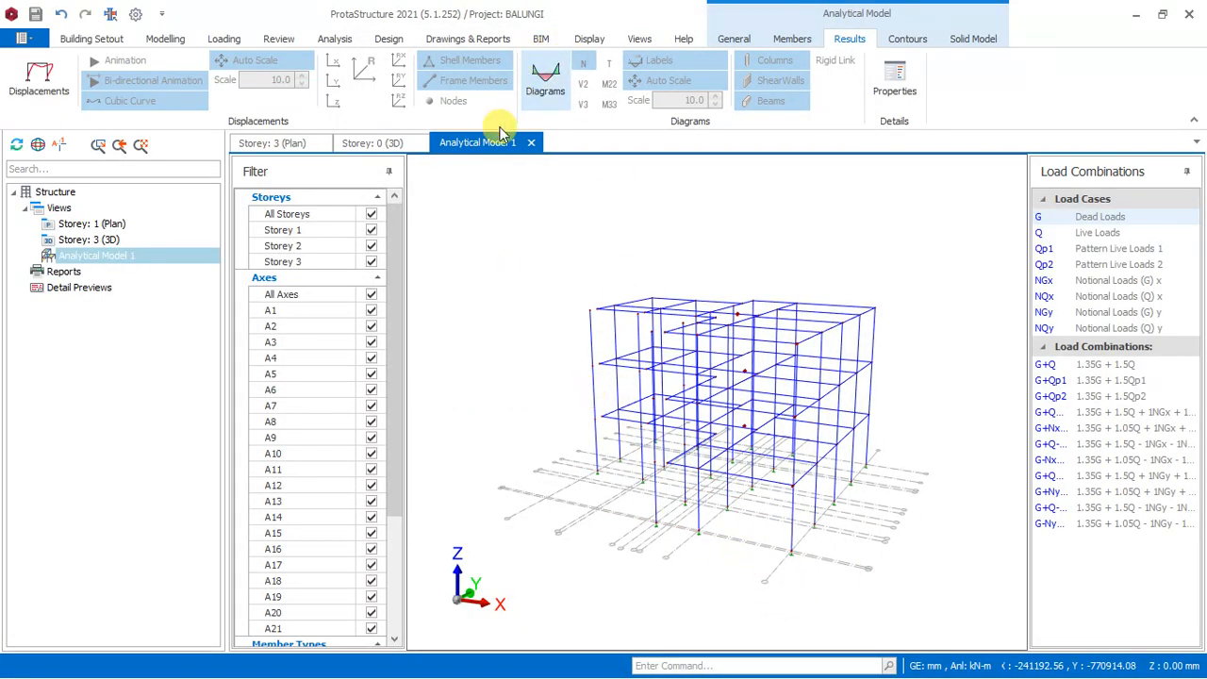
Inspect the frame of the analytical model up close from different angles, and close its view.
{"action": "scroll", "coordinate": [639, 329], "scroll_direction": "up", "scroll_amount": 5}
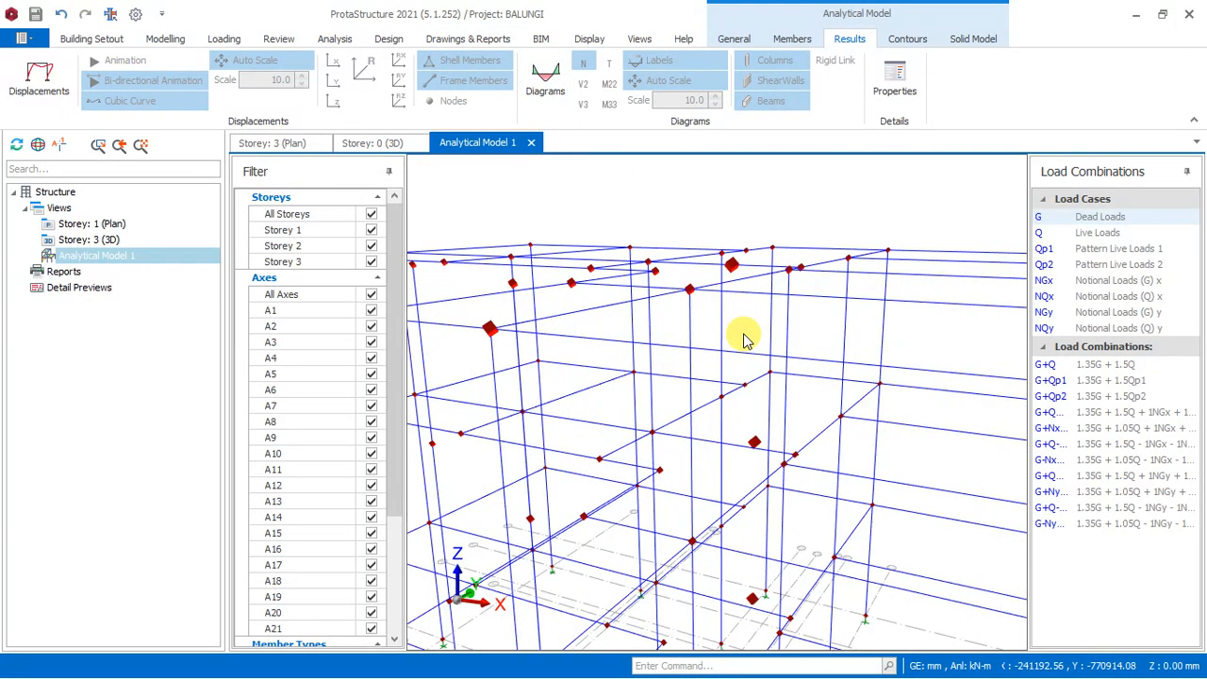
{"action": "scroll", "coordinate": [716, 283], "scroll_direction": "down", "scroll_amount": 5}
{"action": "scroll", "coordinate": [840, 289], "scroll_direction": "up", "scroll_amount": 1}
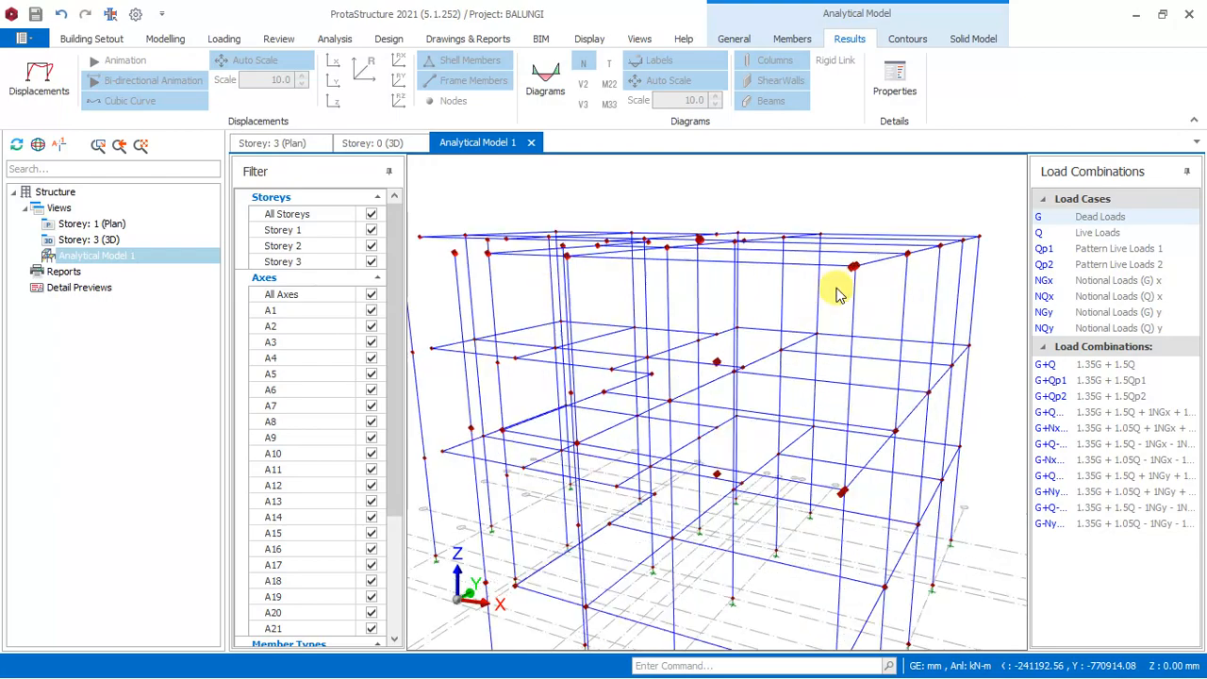
{"action": "scroll", "coordinate": [781, 347], "scroll_direction": "up", "scroll_amount": 3}
{"action": "middle_click_drag", "start_coordinate": [781, 347], "coordinate": [569, 180]}
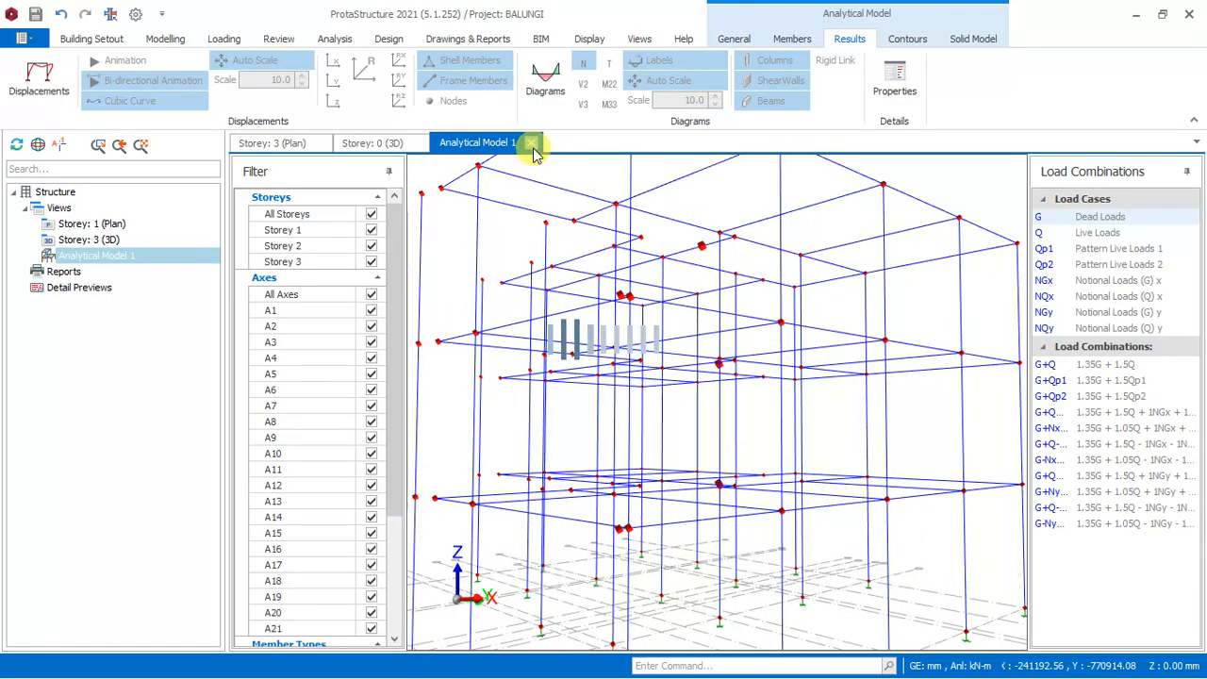
{"action": "left_click", "coordinate": [532, 144]}
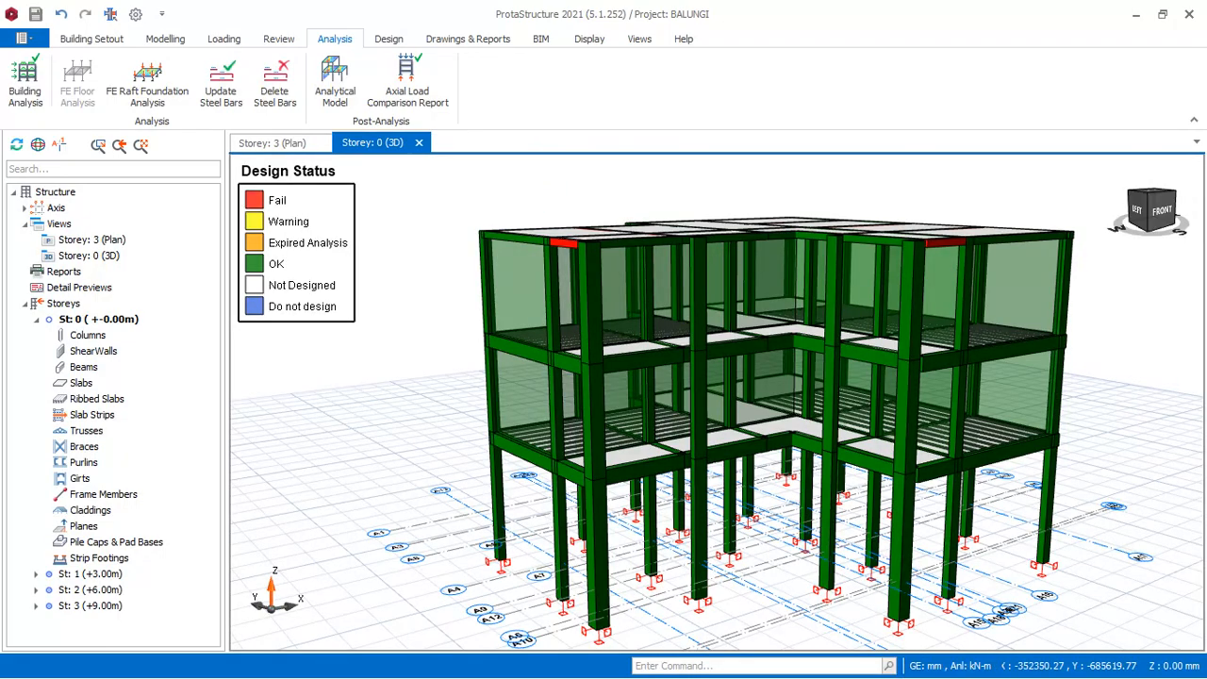
Examine the design status colours of the building's members in 3D from all sides, focusing on the roof-level beams.
{"action": "scroll", "coordinate": [617, 375], "scroll_direction": "down", "scroll_amount": 4}
{"action": "scroll", "coordinate": [660, 411], "scroll_direction": "up", "scroll_amount": 7}
{"action": "middle_click_drag", "start_coordinate": [717, 403], "coordinate": [537, 421]}
{"action": "scroll", "coordinate": [565, 424], "scroll_direction": "down", "scroll_amount": 5}
{"action": "scroll", "coordinate": [764, 401], "scroll_direction": "up", "scroll_amount": 4}
{"action": "middle_click_drag", "start_coordinate": [967, 356], "coordinate": [575, 356]}
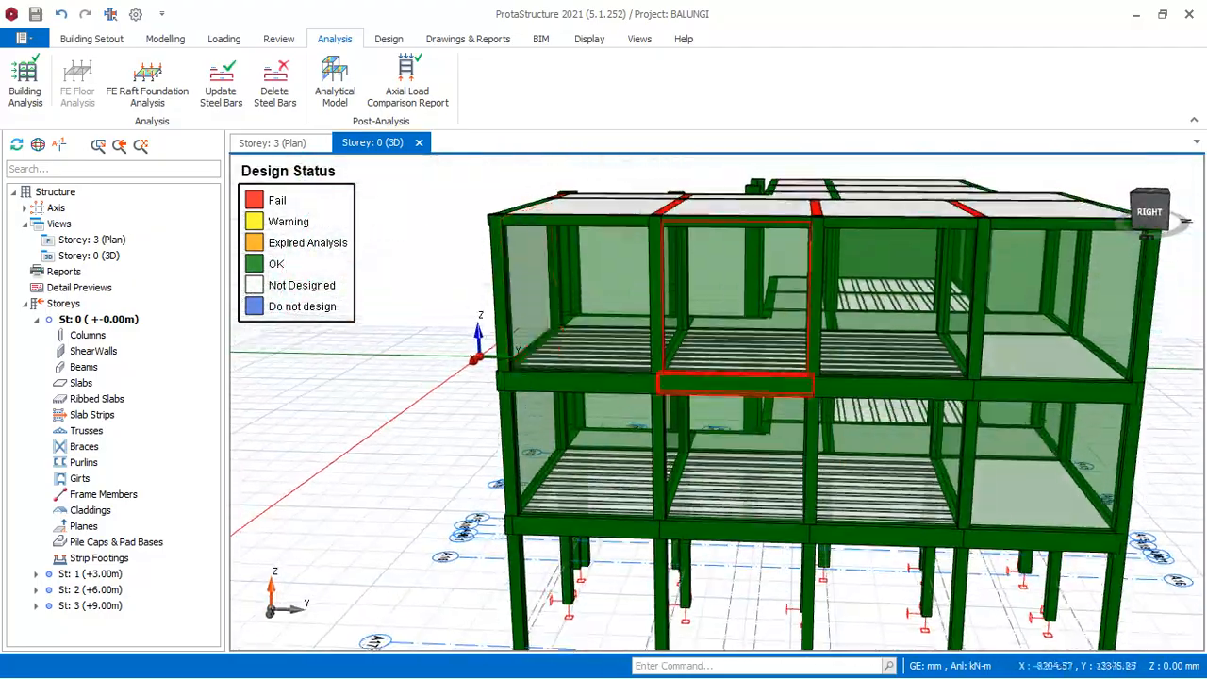
{"action": "scroll", "coordinate": [933, 325], "scroll_direction": "up", "scroll_amount": 3}
{"action": "scroll", "coordinate": [759, 325], "scroll_direction": "down", "scroll_amount": 3}
{"action": "scroll", "coordinate": [892, 252], "scroll_direction": "up", "scroll_amount": 5}
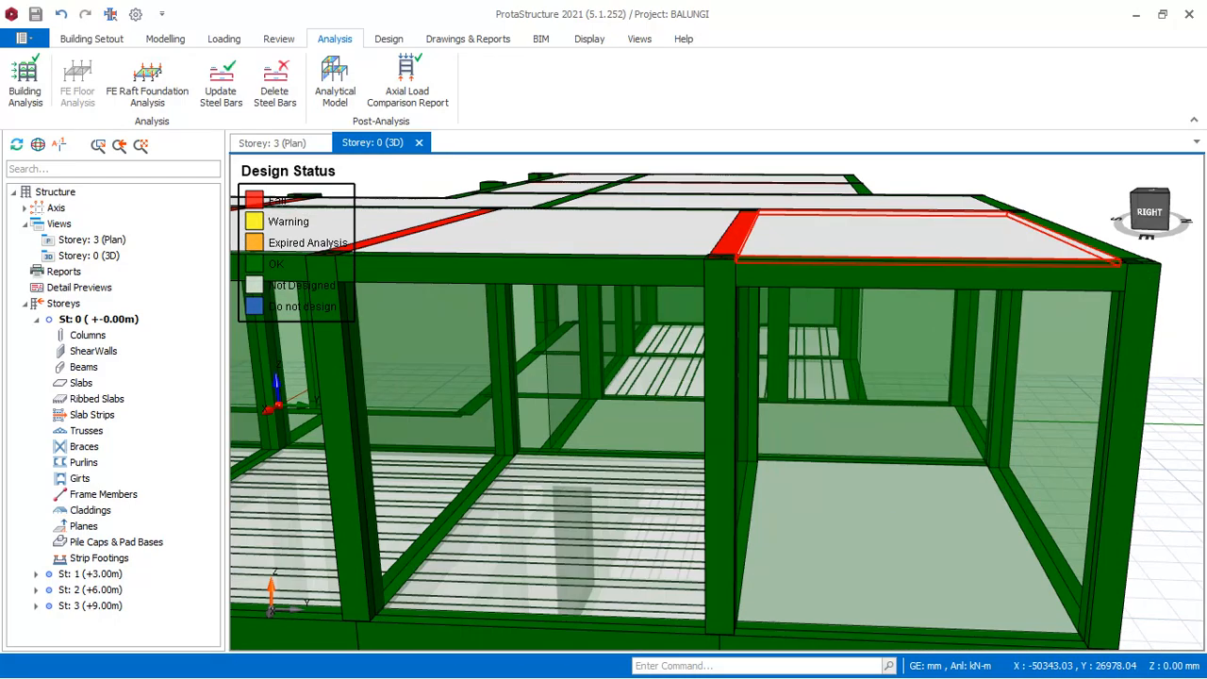
{"action": "middle_click_drag", "start_coordinate": [891, 252], "coordinate": [698, 294]}
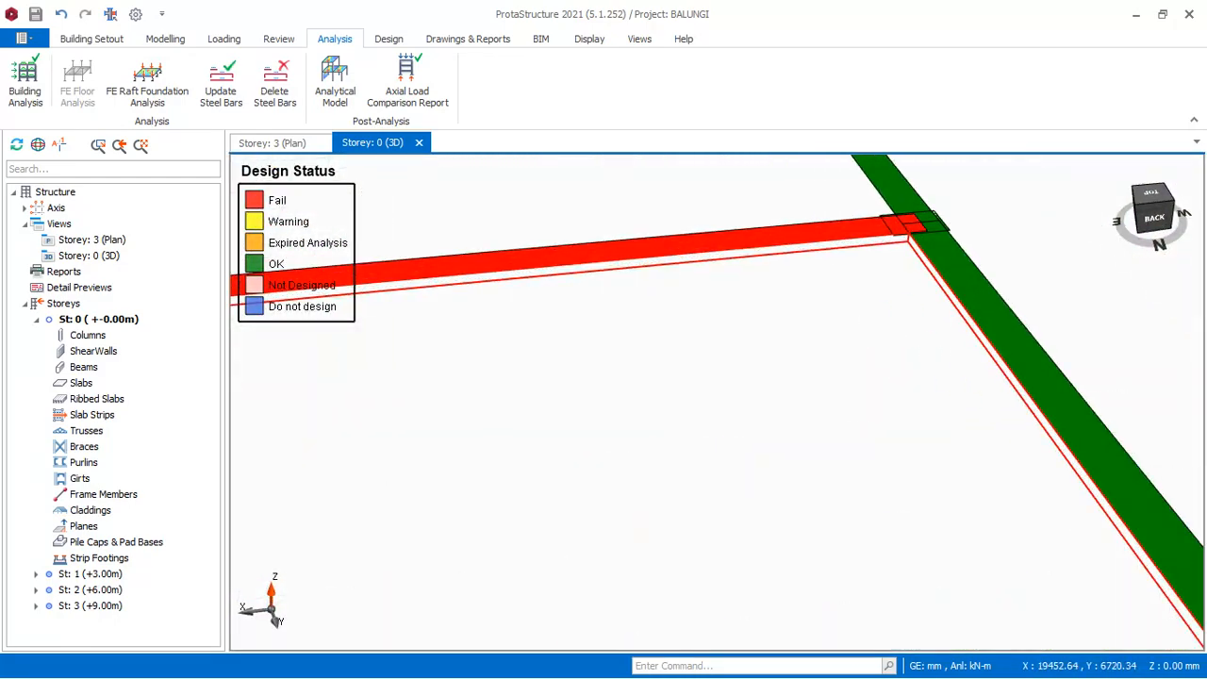
{"action": "scroll", "coordinate": [716, 401], "scroll_direction": "down", "scroll_amount": 5}
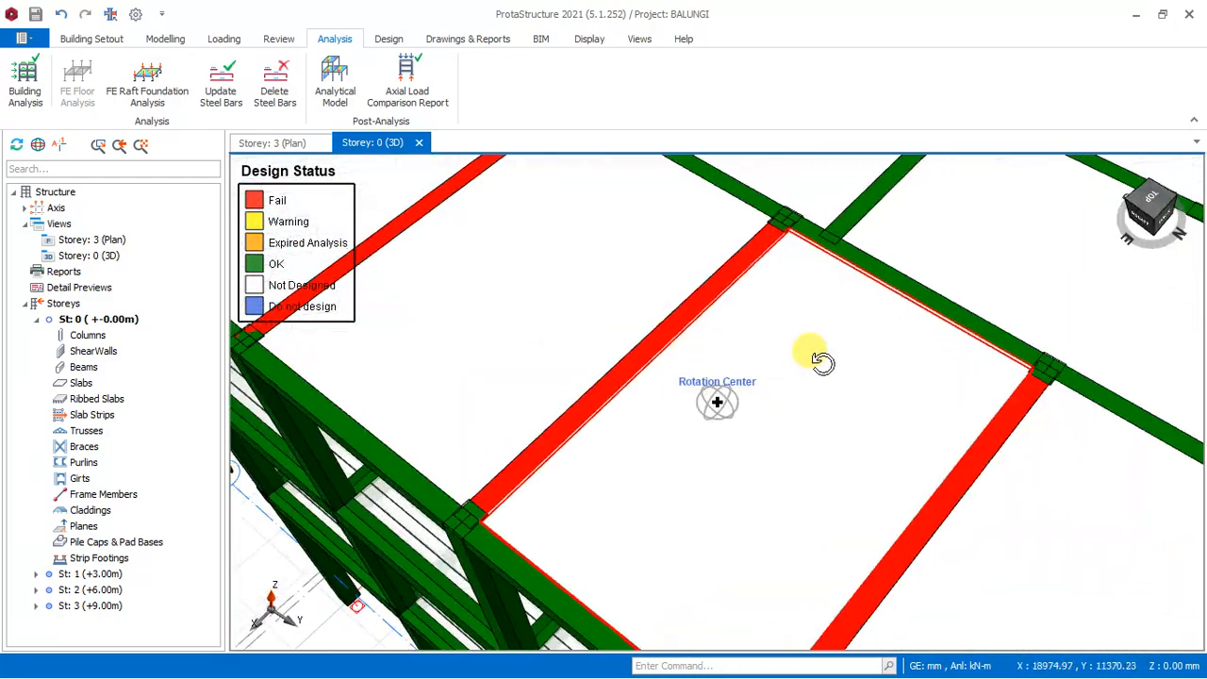
{"action": "middle_click_drag", "start_coordinate": [811, 352], "coordinate": [921, 308]}
{"action": "scroll", "coordinate": [920, 309], "scroll_direction": "down", "scroll_amount": 5}
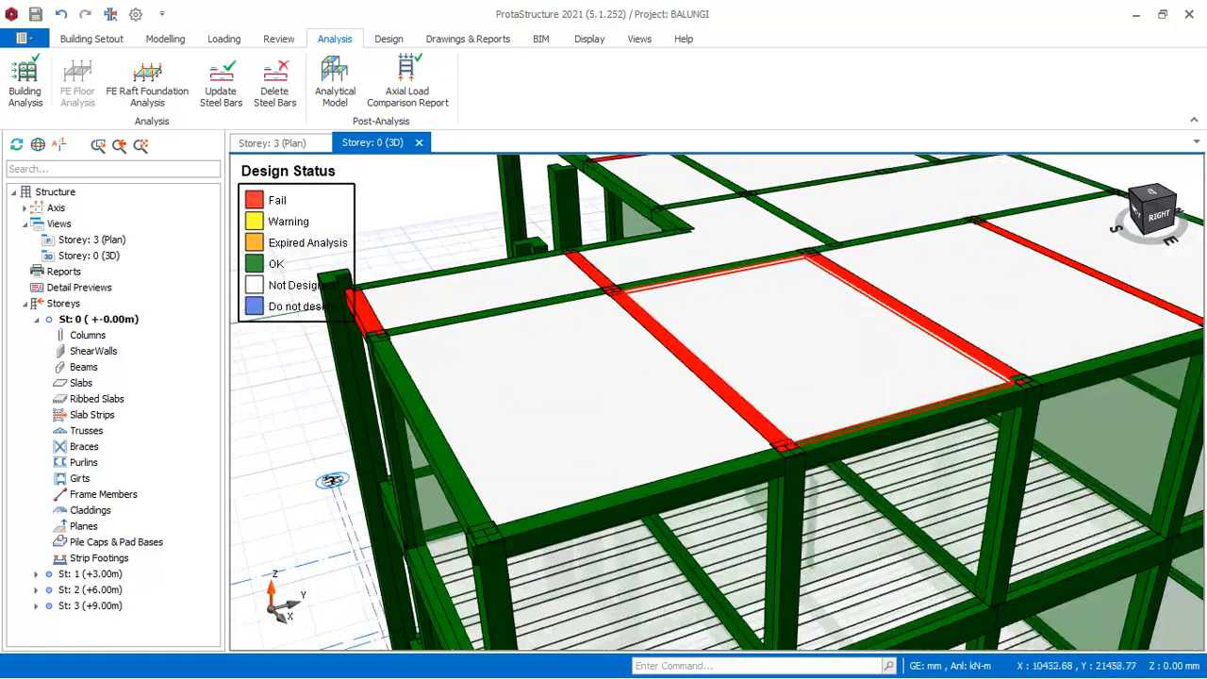
{"action": "mouse_move", "coordinate": [716, 402]}
{"action": "middle_mouse_down"}
{"action": "mouse_move", "coordinate": [613, 329]}
{"action": "mouse_move", "coordinate": [694, 318]}
{"action": "mouse_move", "coordinate": [671, 288]}
{"action": "mouse_move", "coordinate": [671, 309]}
{"action": "mouse_move", "coordinate": [680, 305]}
{"action": "middle_mouse_up"}
{"action": "scroll", "coordinate": [817, 316], "scroll_direction": "down", "scroll_amount": 5}
{"action": "scroll", "coordinate": [431, 247], "scroll_direction": "up", "scroll_amount": 2}
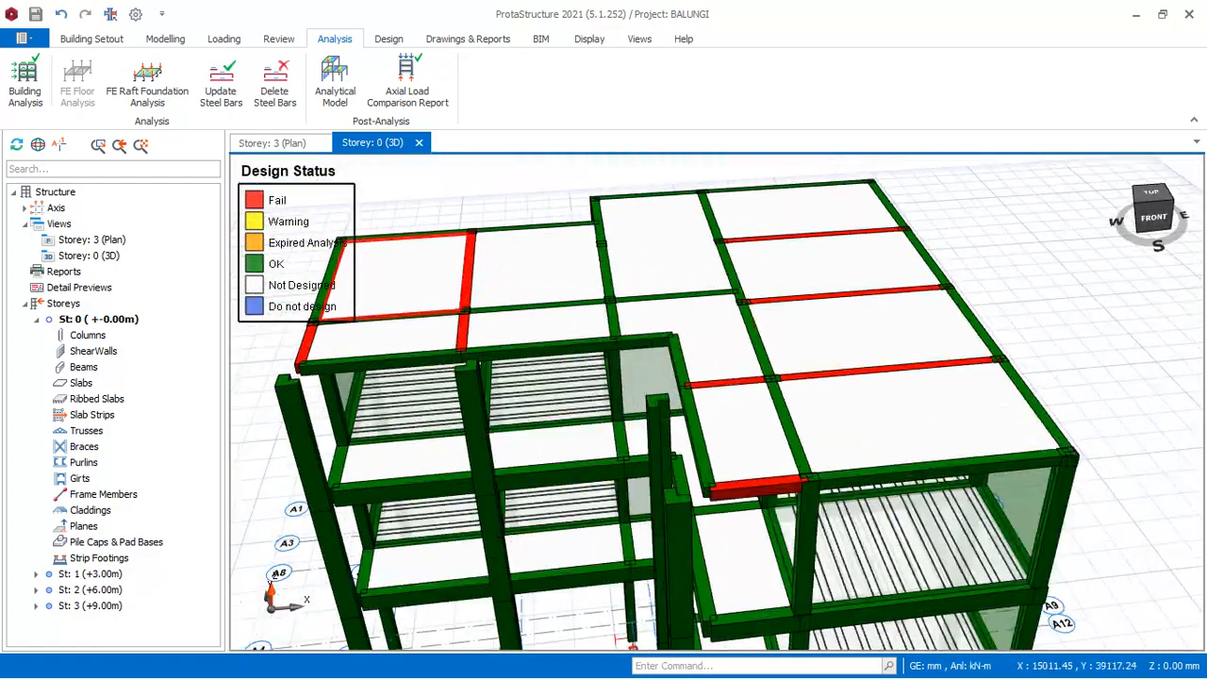
{"action": "scroll", "coordinate": [441, 241], "scroll_direction": "up", "scroll_amount": 3}
{"action": "scroll", "coordinate": [837, 273], "scroll_direction": "down", "scroll_amount": 5}
{"action": "scroll", "coordinate": [733, 287], "scroll_direction": "up", "scroll_amount": 3}
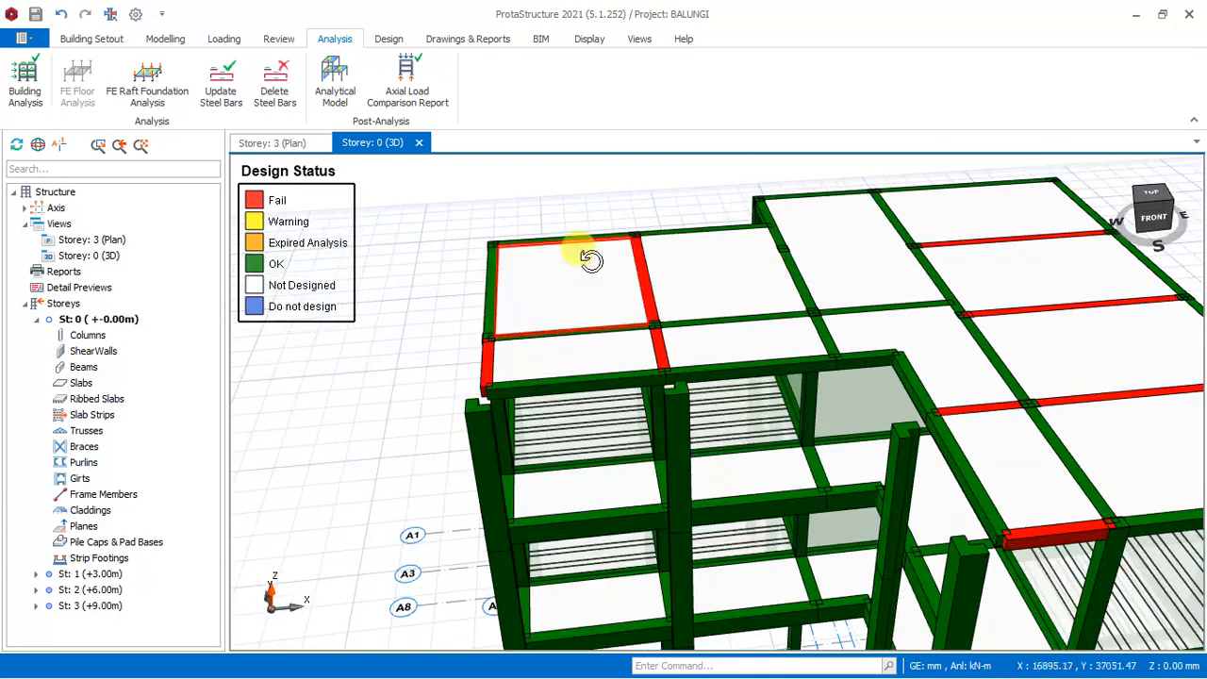
{"action": "middle_click_drag", "start_coordinate": [584, 257], "coordinate": [651, 251]}
{"action": "scroll", "coordinate": [651, 370], "scroll_direction": "up", "scroll_amount": 3}
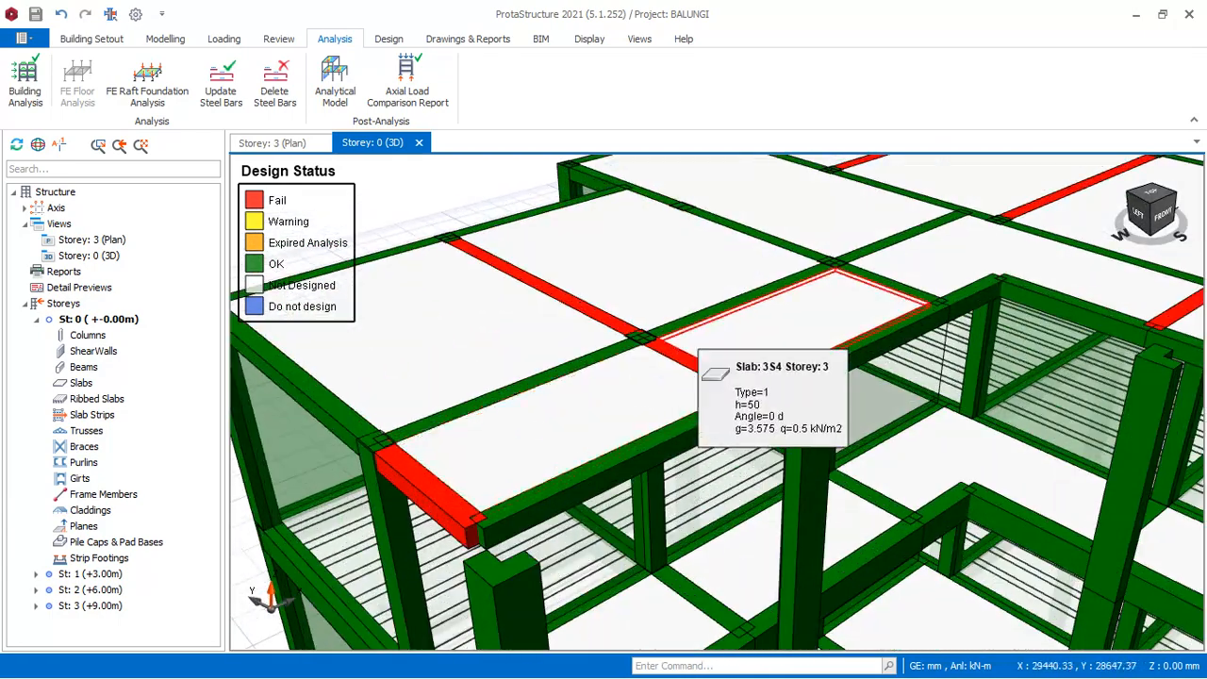
{"action": "scroll", "coordinate": [696, 349], "scroll_direction": "down", "scroll_amount": 5}
{"action": "scroll", "coordinate": [641, 368], "scroll_direction": "up", "scroll_amount": 3}
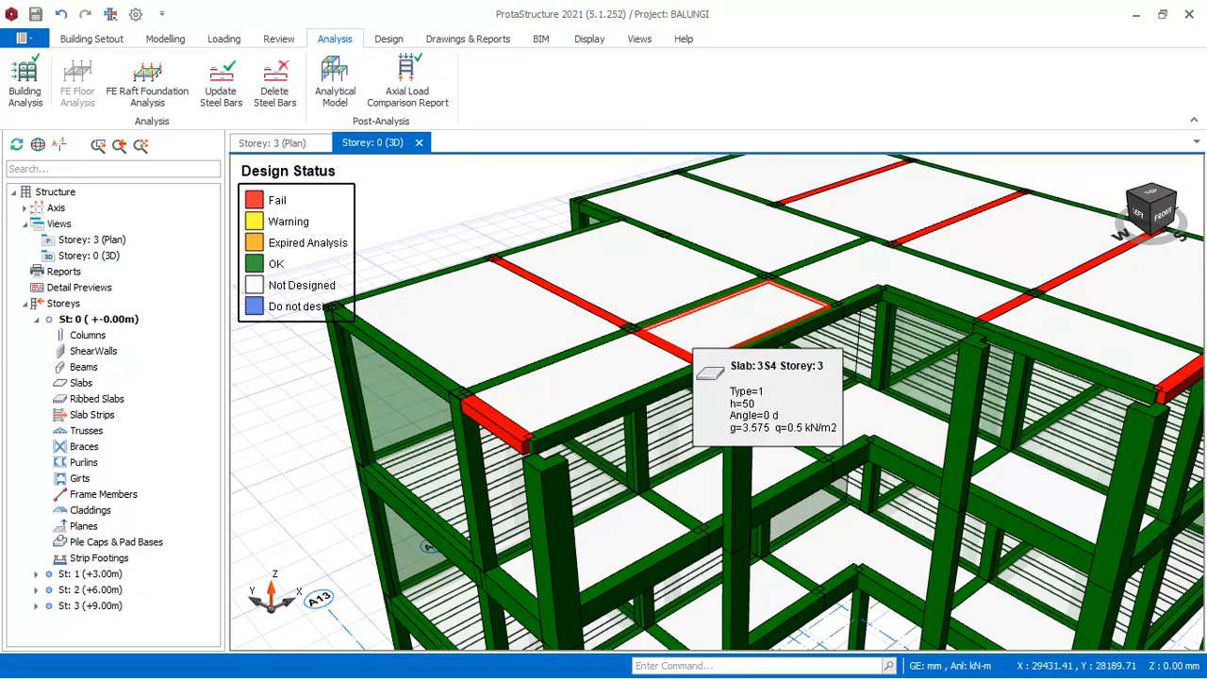
{"action": "middle_click_drag", "start_coordinate": [678, 344], "coordinate": [544, 301]}
{"action": "scroll", "coordinate": [577, 362], "scroll_direction": "down", "scroll_amount": 3}
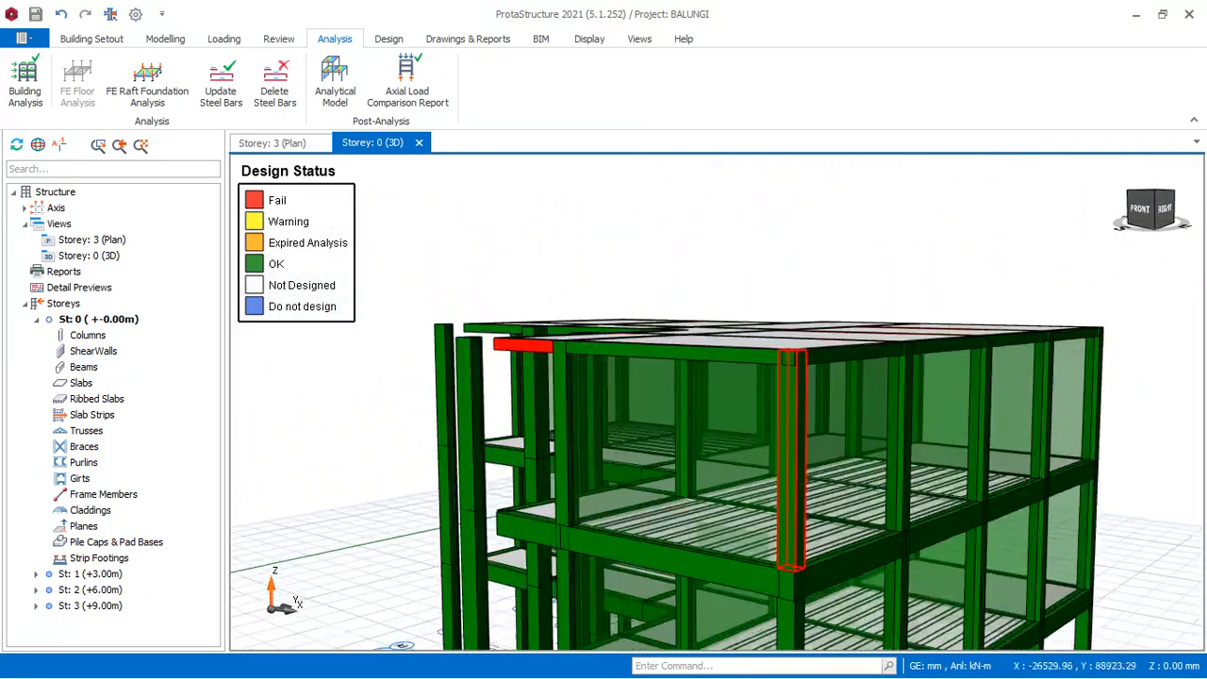
{"action": "scroll", "coordinate": [797, 374], "scroll_direction": "up", "scroll_amount": 3}
{"action": "middle_click_drag", "start_coordinate": [875, 330], "coordinate": [776, 346]}
{"action": "scroll", "coordinate": [776, 349], "scroll_direction": "down", "scroll_amount": 3}
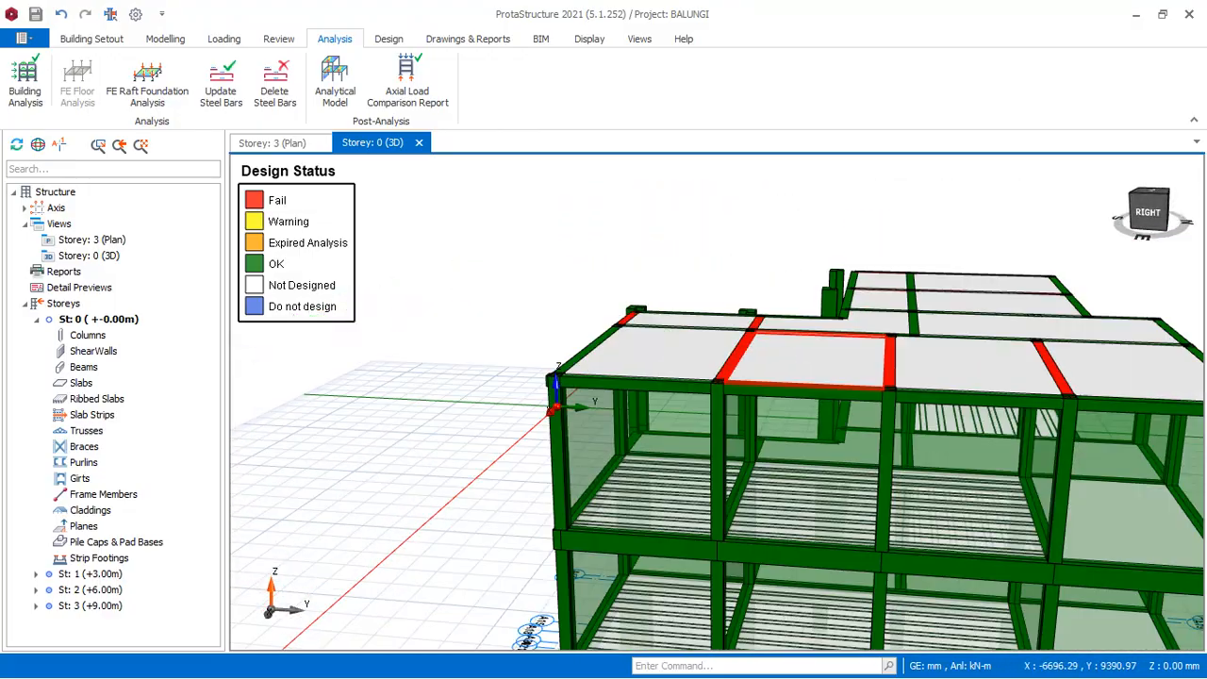
{"action": "scroll", "coordinate": [787, 382], "scroll_direction": "down", "scroll_amount": 3}
{"action": "scroll", "coordinate": [943, 382], "scroll_direction": "up", "scroll_amount": 4}
{"action": "middle_click_drag", "start_coordinate": [1026, 366], "coordinate": [847, 323]}
{"action": "scroll", "coordinate": [681, 254], "scroll_direction": "down", "scroll_amount": 4}
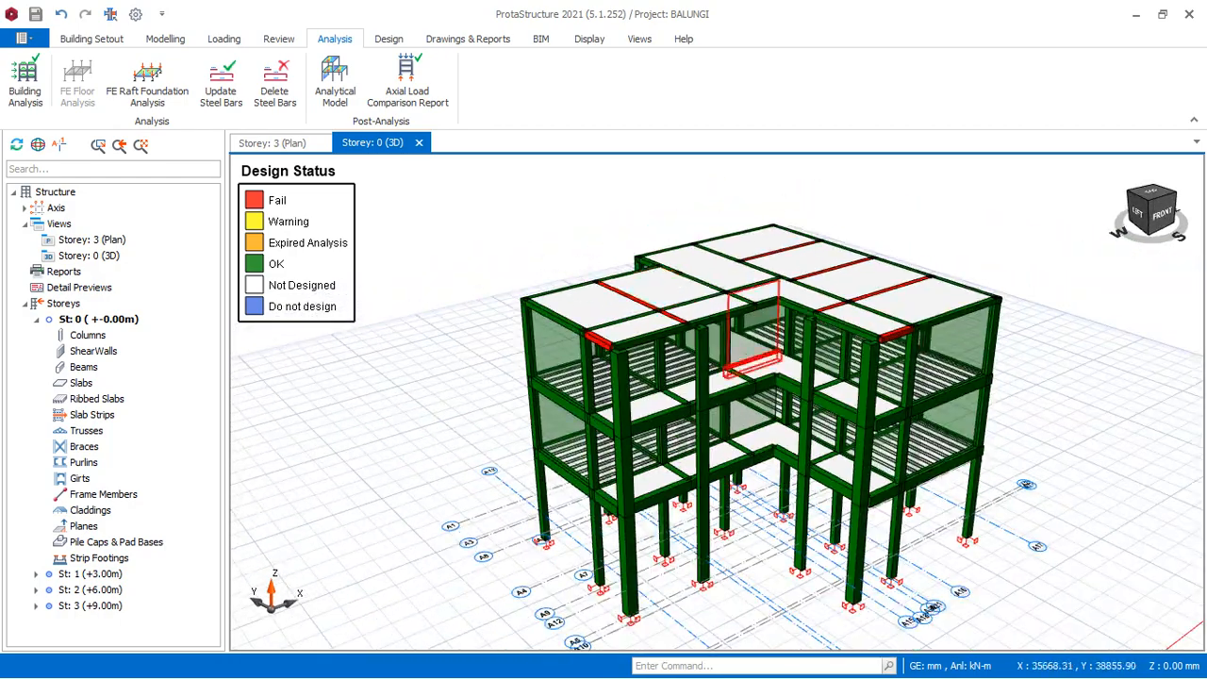
{"action": "scroll", "coordinate": [801, 543], "scroll_direction": "up", "scroll_amount": 4}
{"action": "scroll", "coordinate": [802, 528], "scroll_direction": "down", "scroll_amount": 4}
{"action": "middle_click_drag", "start_coordinate": [813, 334], "coordinate": [834, 306]}
{"action": "scroll", "coordinate": [823, 294], "scroll_direction": "up", "scroll_amount": 3}
{"action": "scroll", "coordinate": [820, 320], "scroll_direction": "down", "scroll_amount": 4}
{"action": "scroll", "coordinate": [717, 405], "scroll_direction": "up", "scroll_amount": 4}
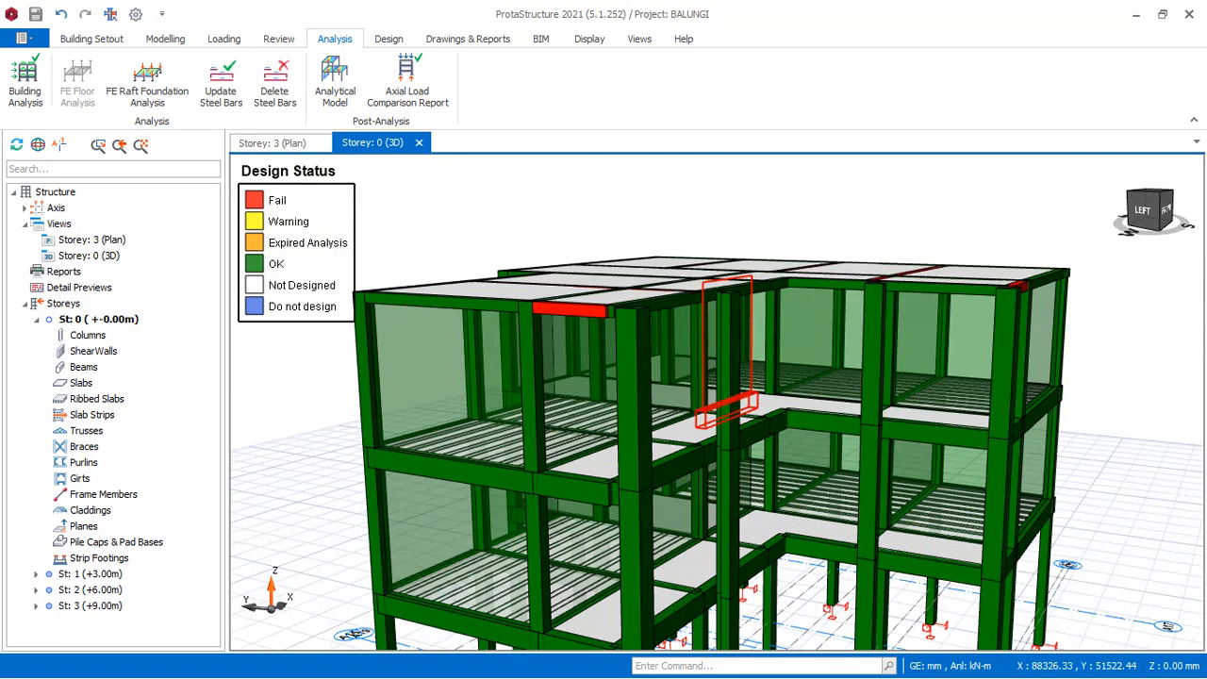
Select all members in the Storey 3 plan and open the beam table for them.
{"action": "left_click", "coordinate": [276, 148]}
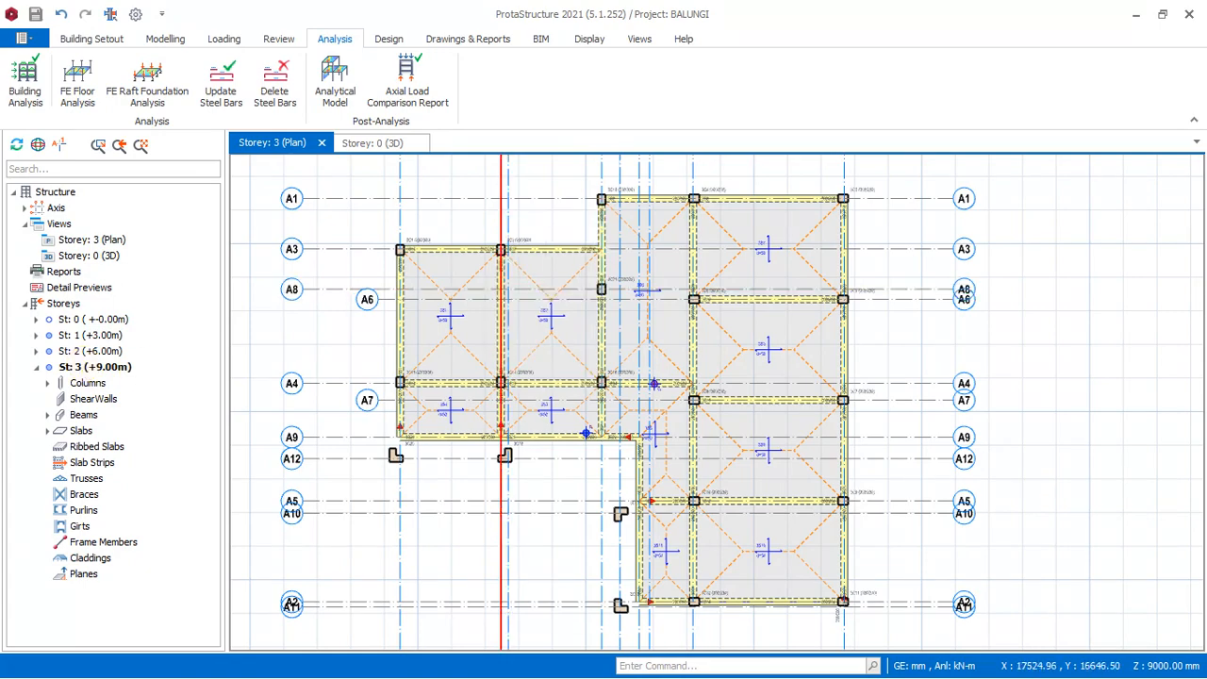
{"action": "scroll", "coordinate": [502, 357], "scroll_direction": "up", "scroll_amount": 2}
{"action": "scroll", "coordinate": [538, 367], "scroll_direction": "down", "scroll_amount": 3}
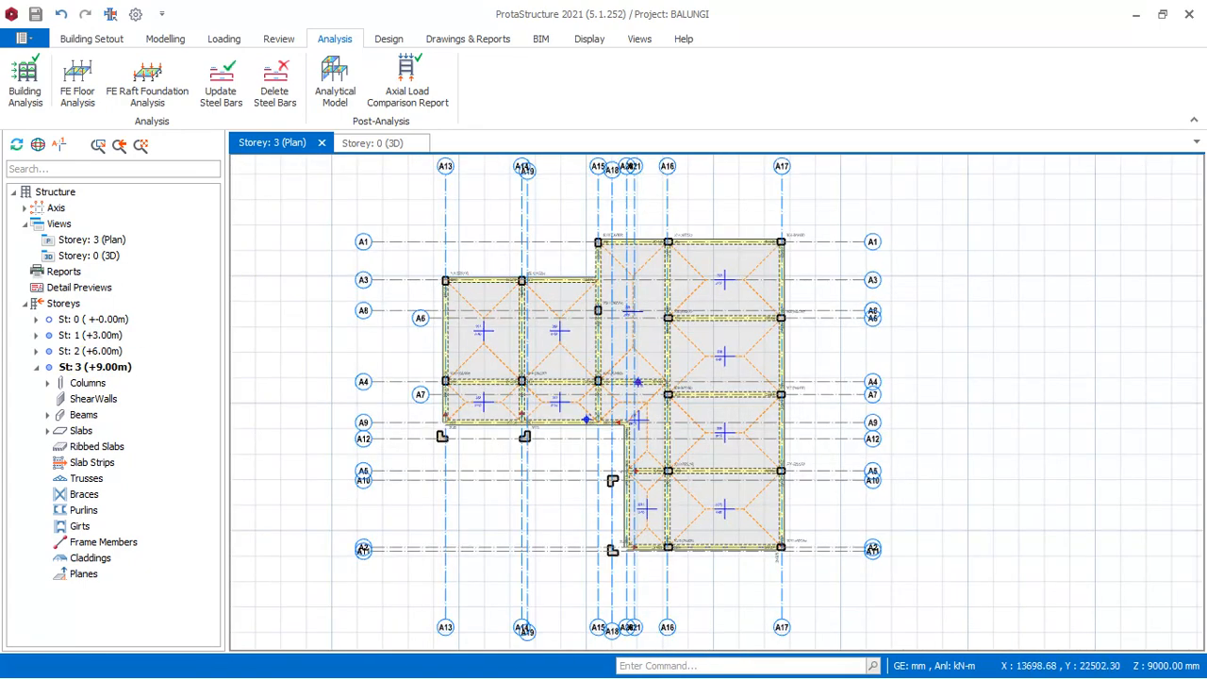
{"action": "left_click_drag", "start_coordinate": [425, 209], "coordinate": [829, 573]}
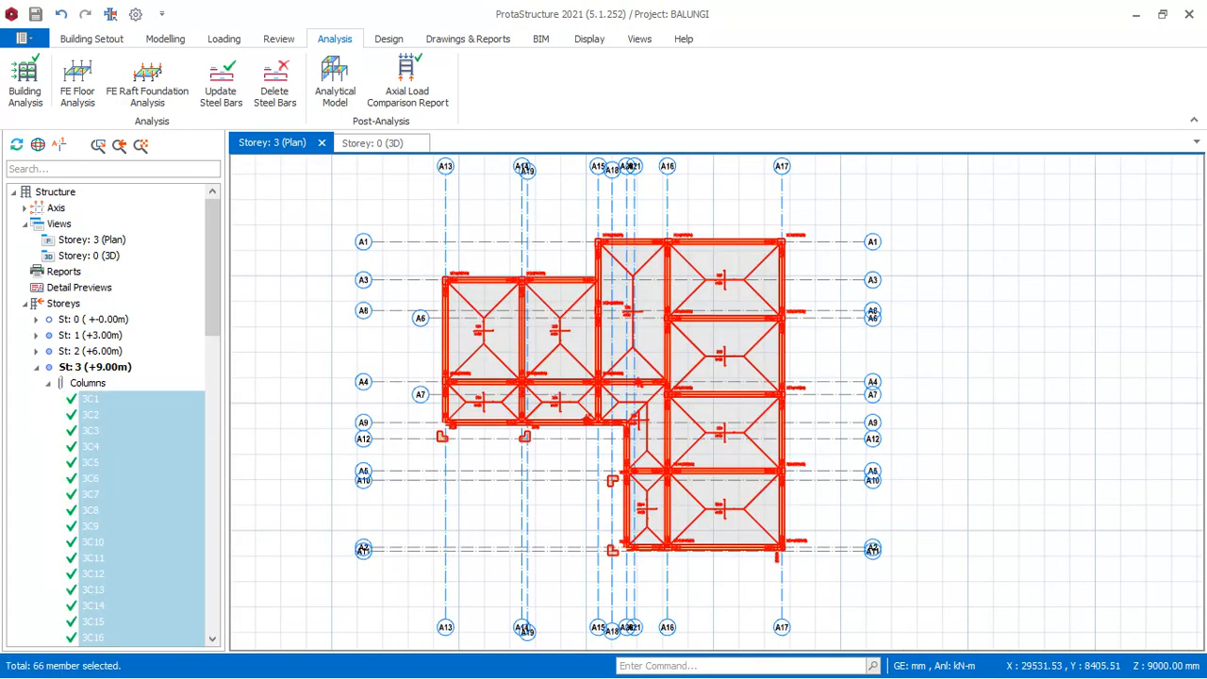
{"action": "right_click", "coordinate": [816, 196]}
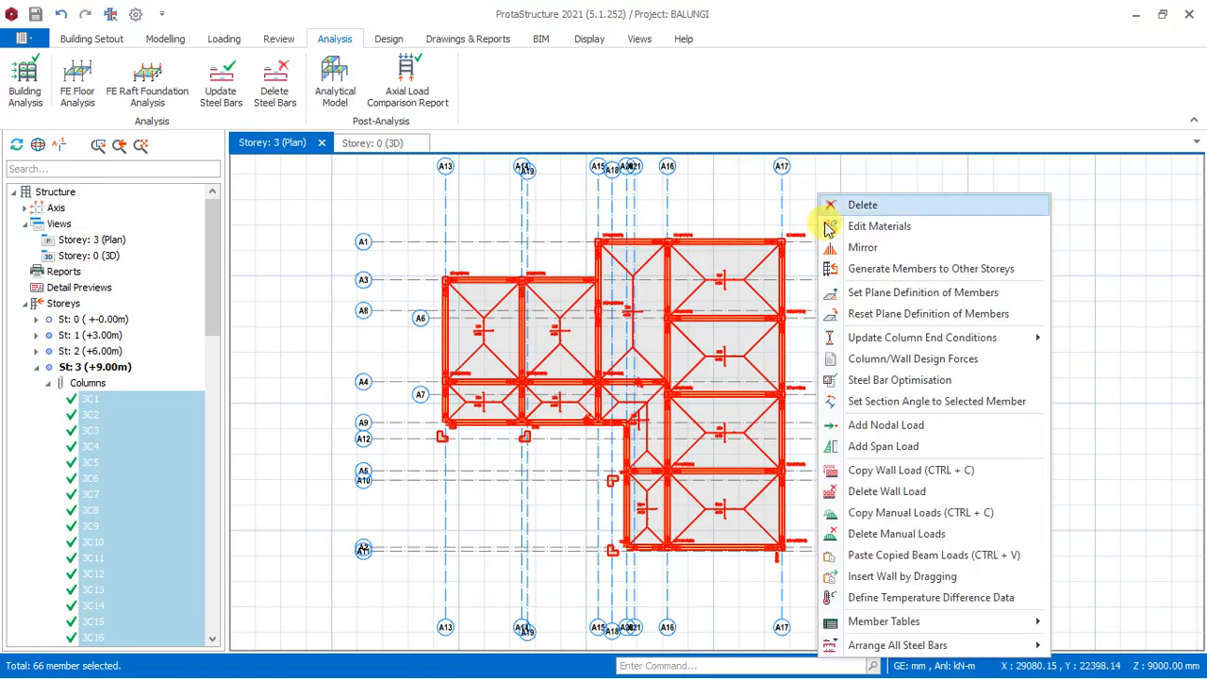
{"action": "mouse_move", "coordinate": [924, 634]}
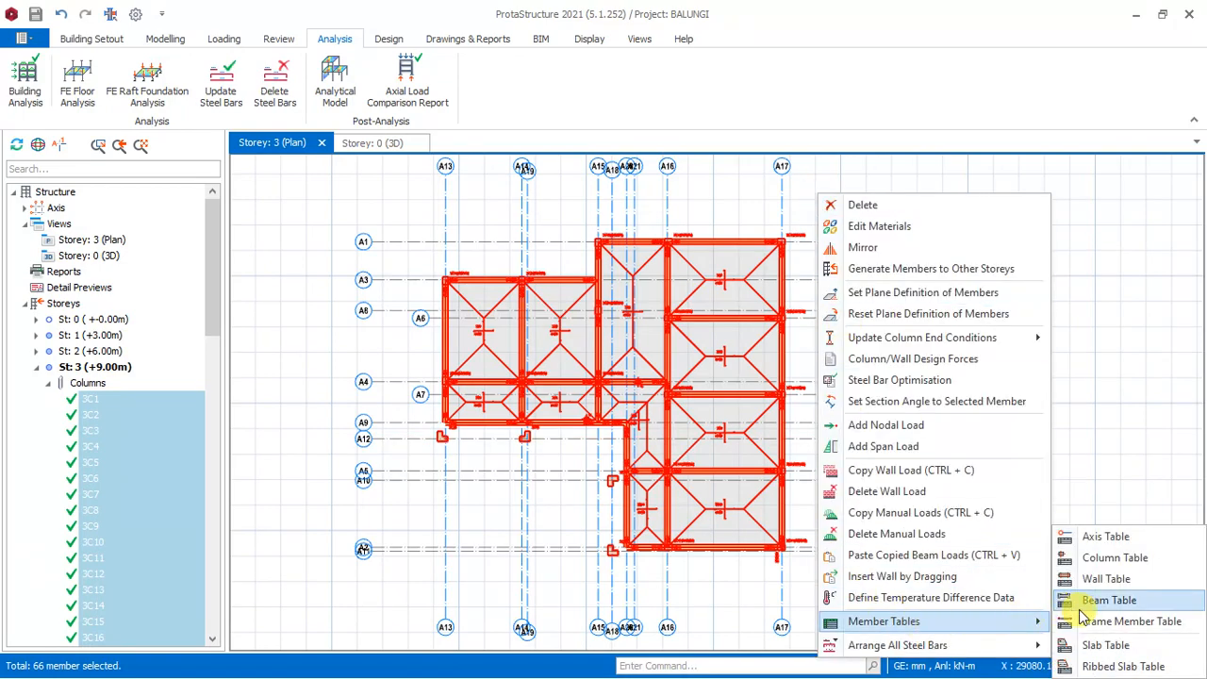
{"action": "left_click", "coordinate": [1108, 601]}
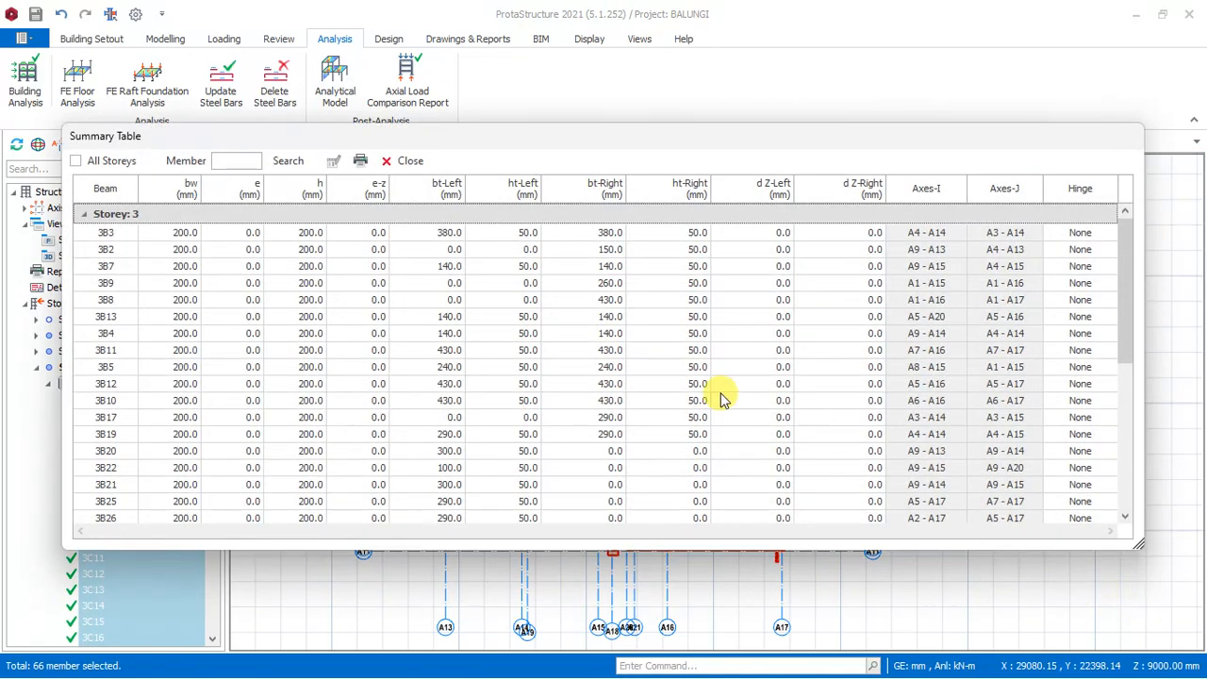
Set the depth h of all Storey 3 beams to 250 mm, accepting invalidation of the building analysis, and close the table.
{"action": "left_click", "coordinate": [304, 191]}
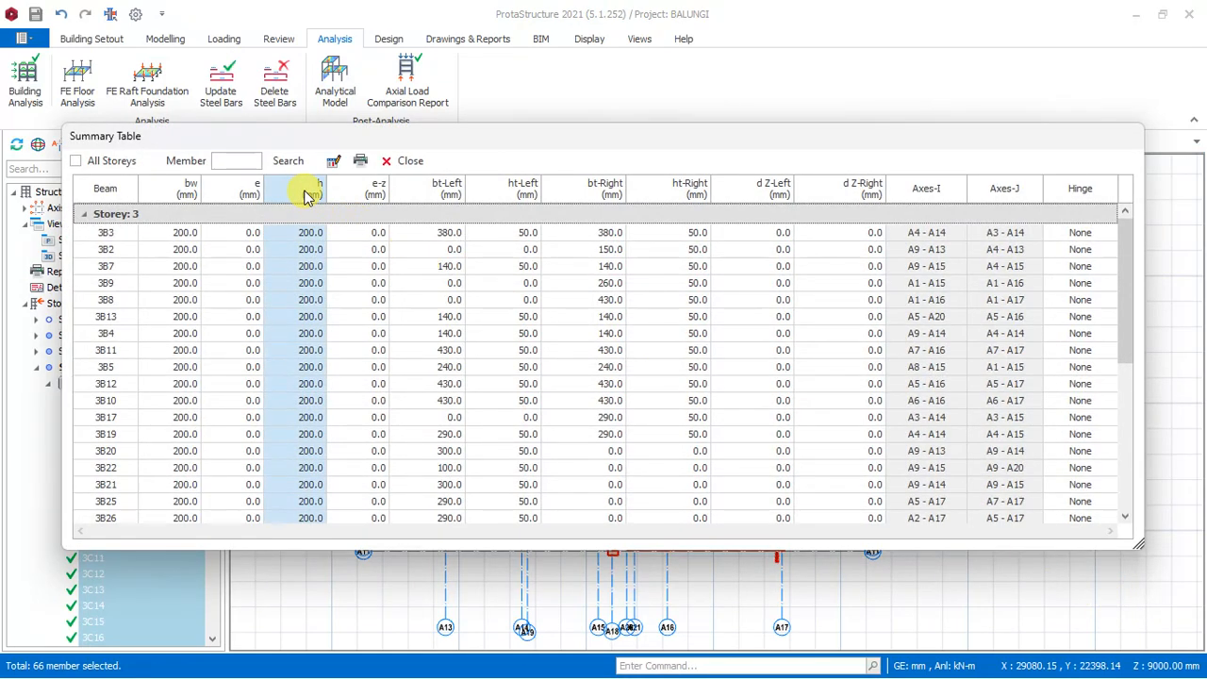
{"action": "left_click", "coordinate": [333, 160]}
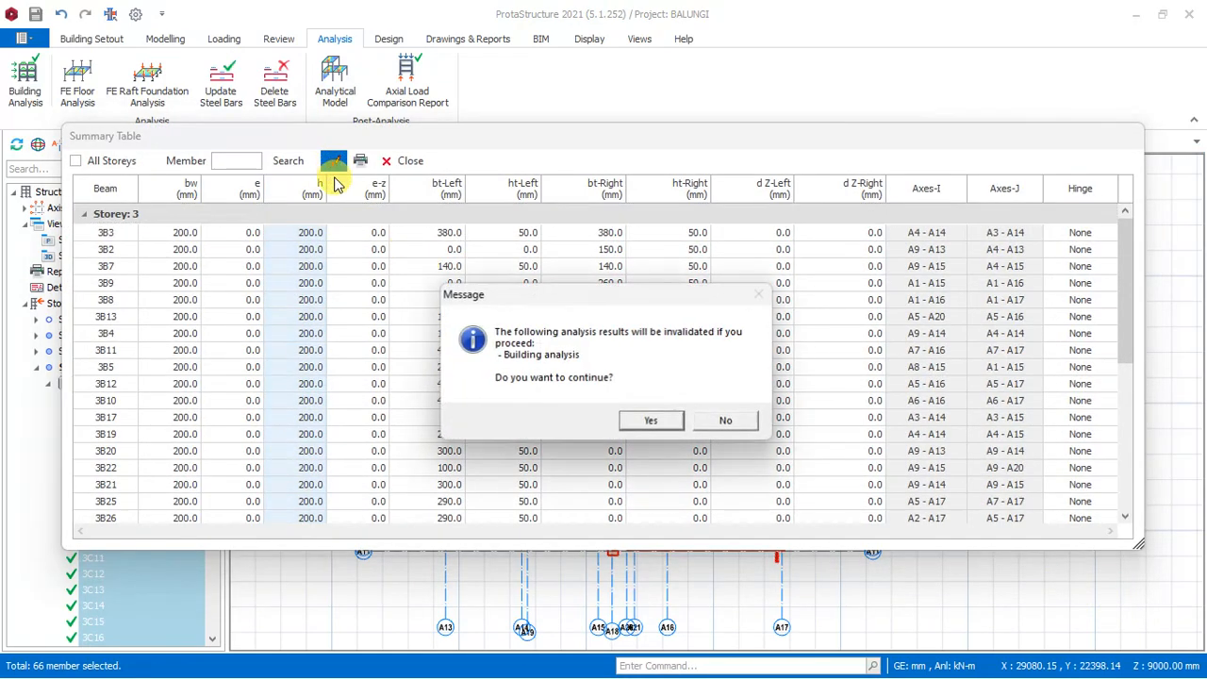
{"action": "left_click", "coordinate": [654, 421]}
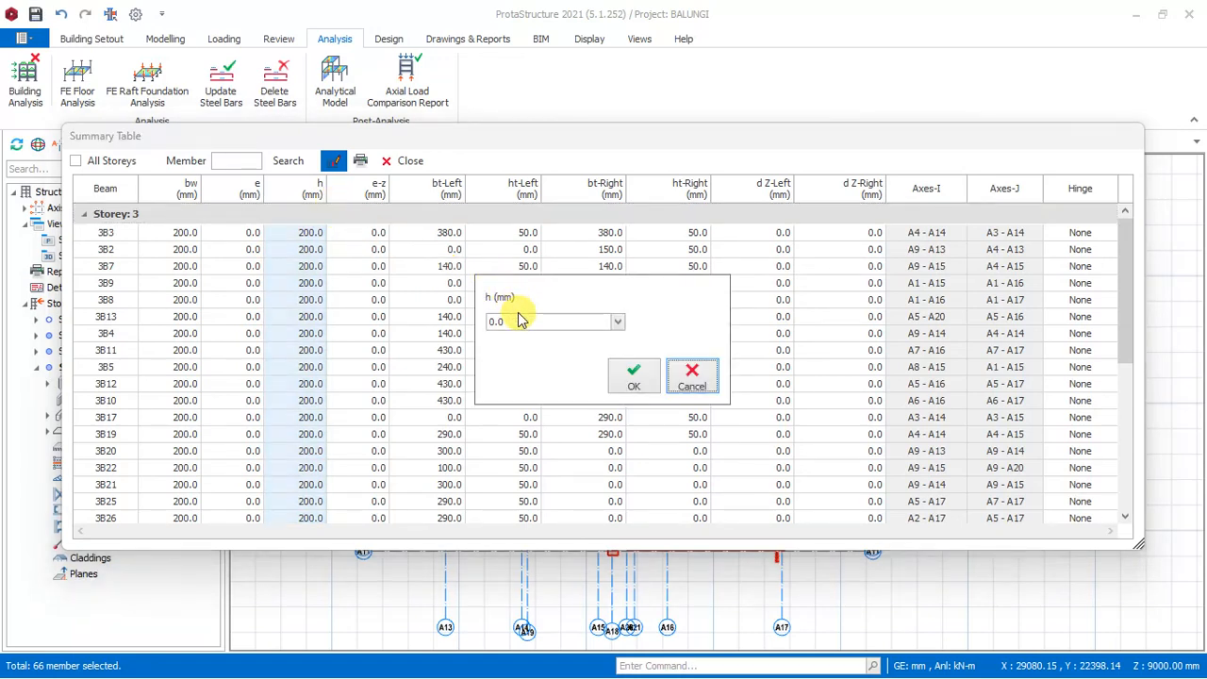
{"action": "left_click", "coordinate": [620, 323]}
{"action": "scroll", "coordinate": [538, 377], "scroll_direction": "down", "scroll_amount": 2}
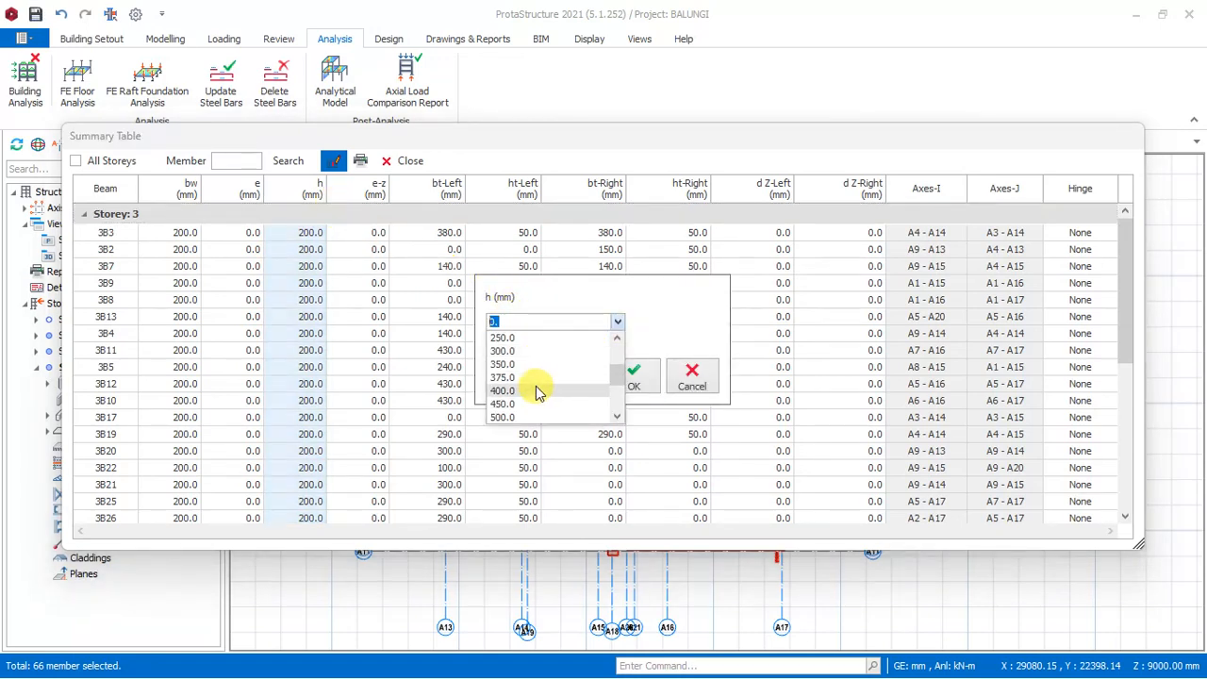
{"action": "left_click", "coordinate": [501, 338]}
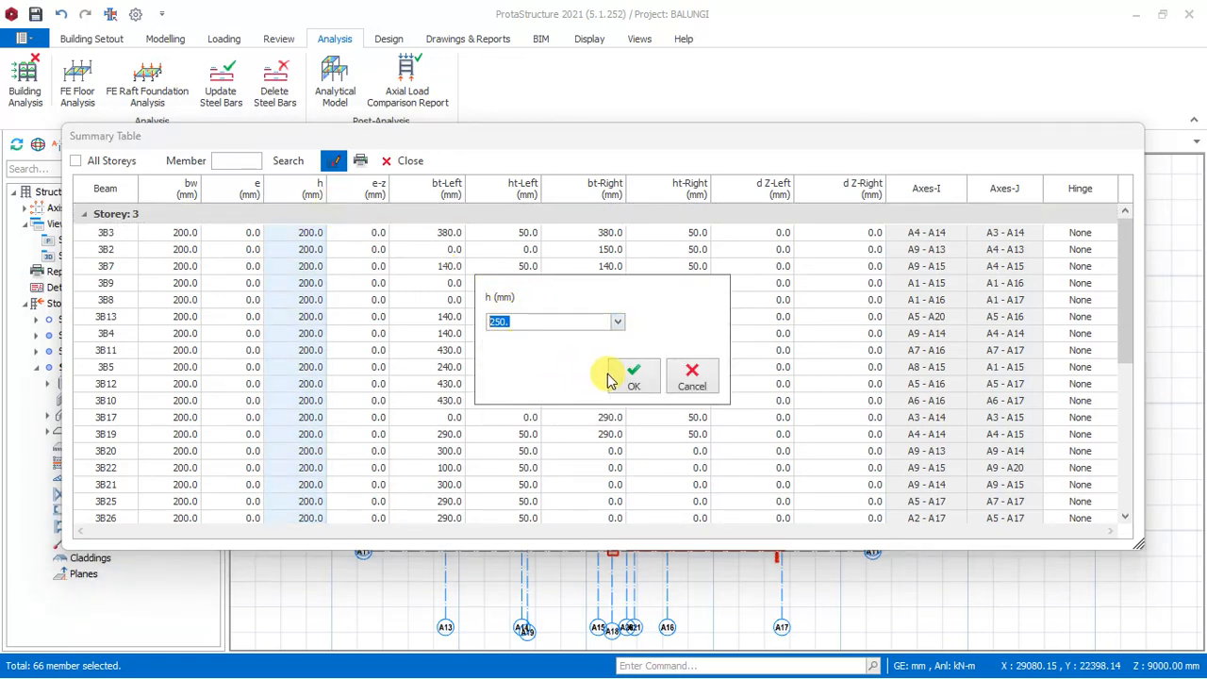
{"action": "left_click", "coordinate": [630, 378]}
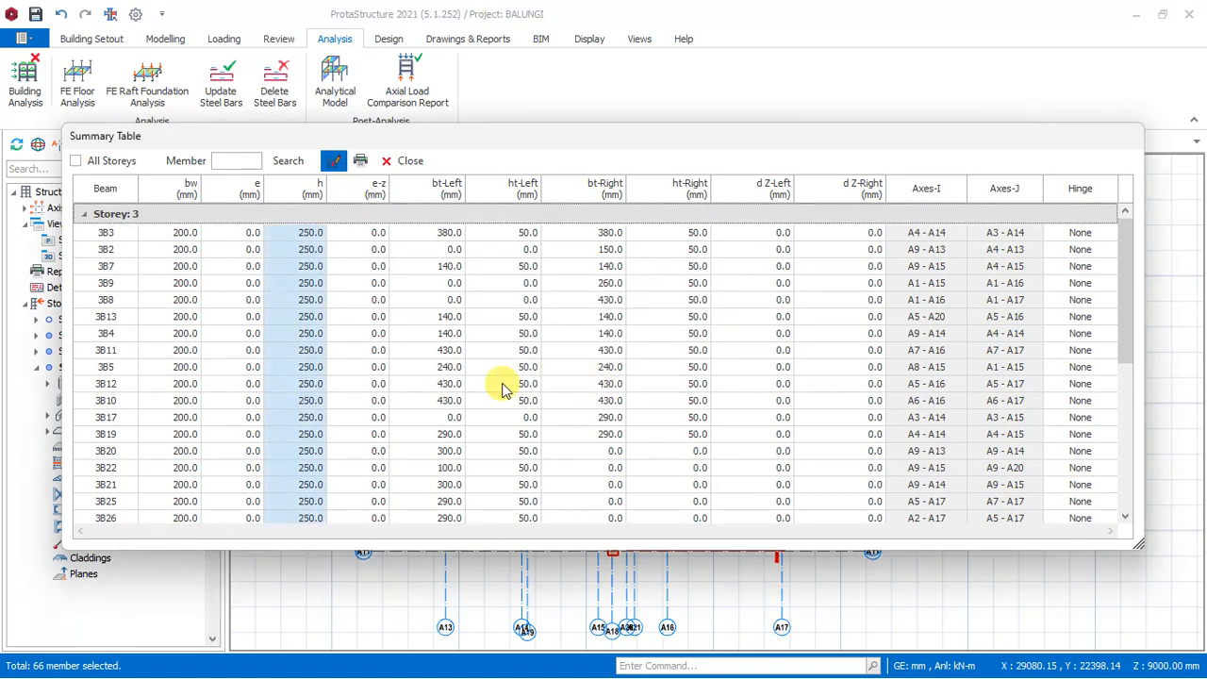
{"action": "left_click", "coordinate": [388, 162]}
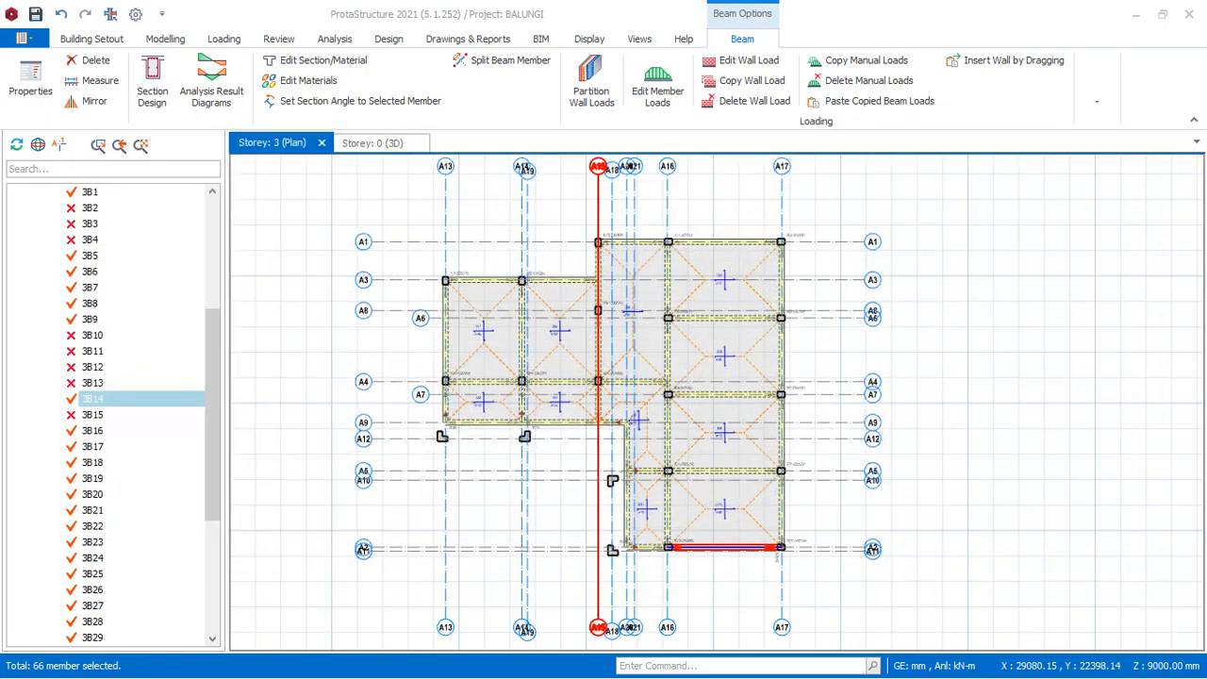
Run the building analysis from the 3D view with beam reinforcement design and bar re-selection for beams enabled.
{"action": "left_click", "coordinate": [381, 144]}
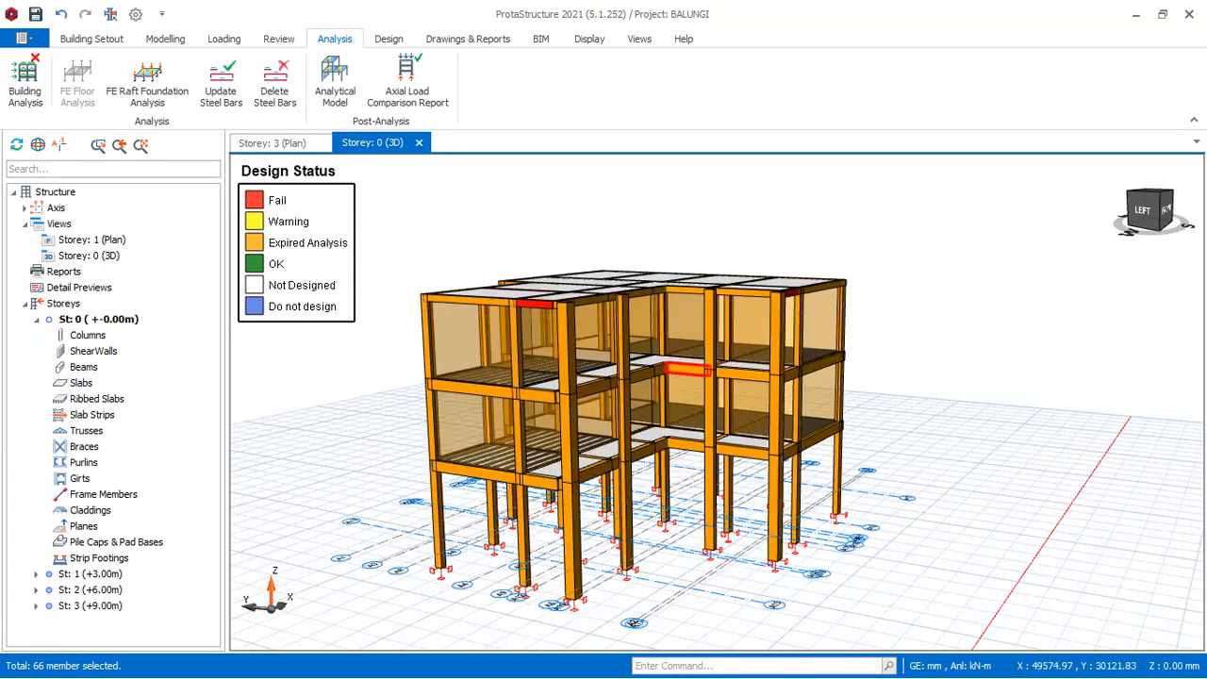
{"action": "middle_click_drag", "start_coordinate": [771, 231], "coordinate": [950, 341]}
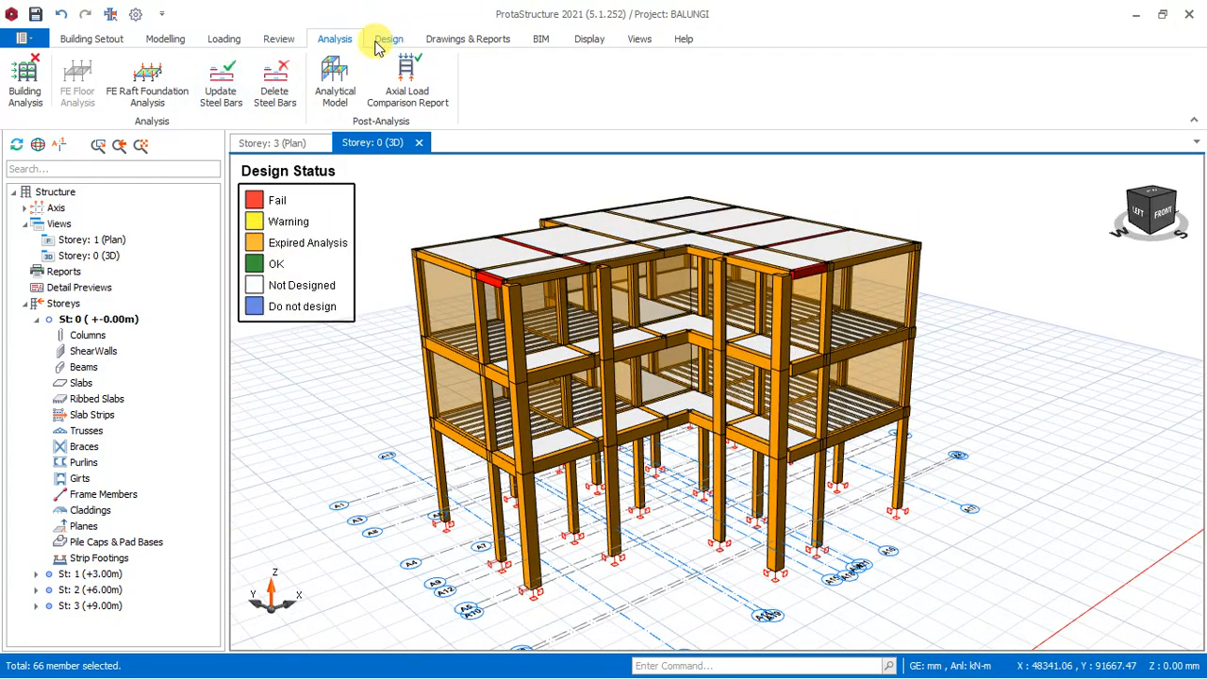
{"action": "left_click", "coordinate": [28, 90]}
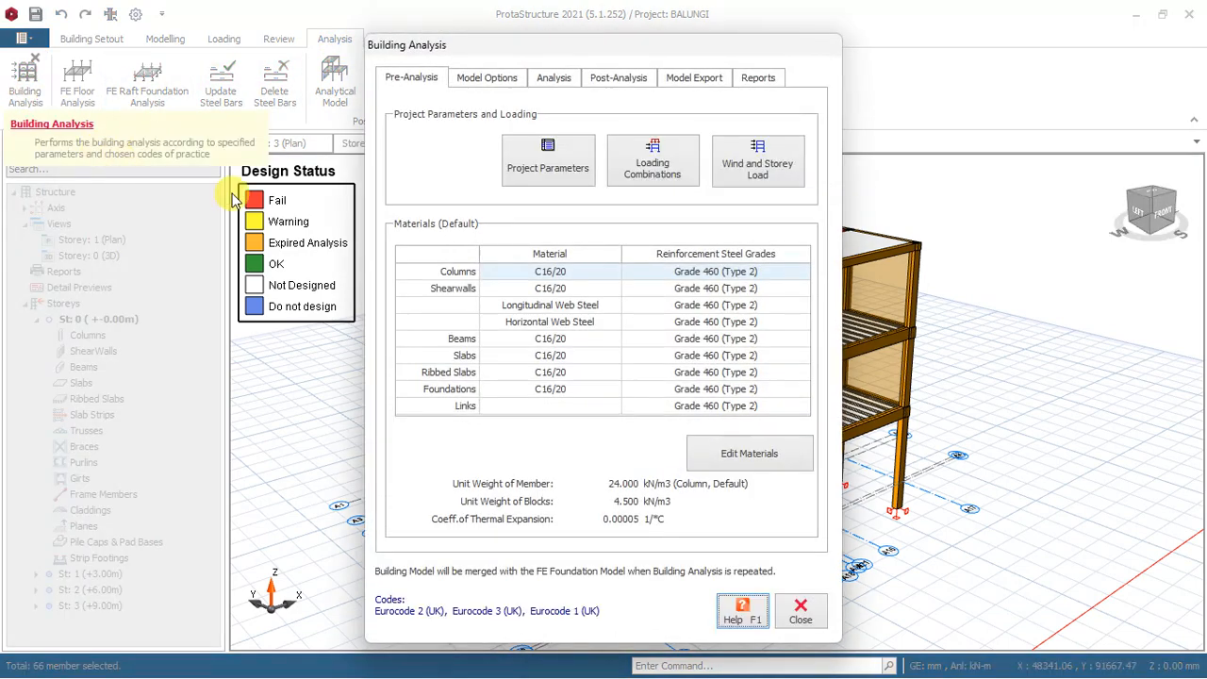
{"action": "left_click", "coordinate": [553, 79]}
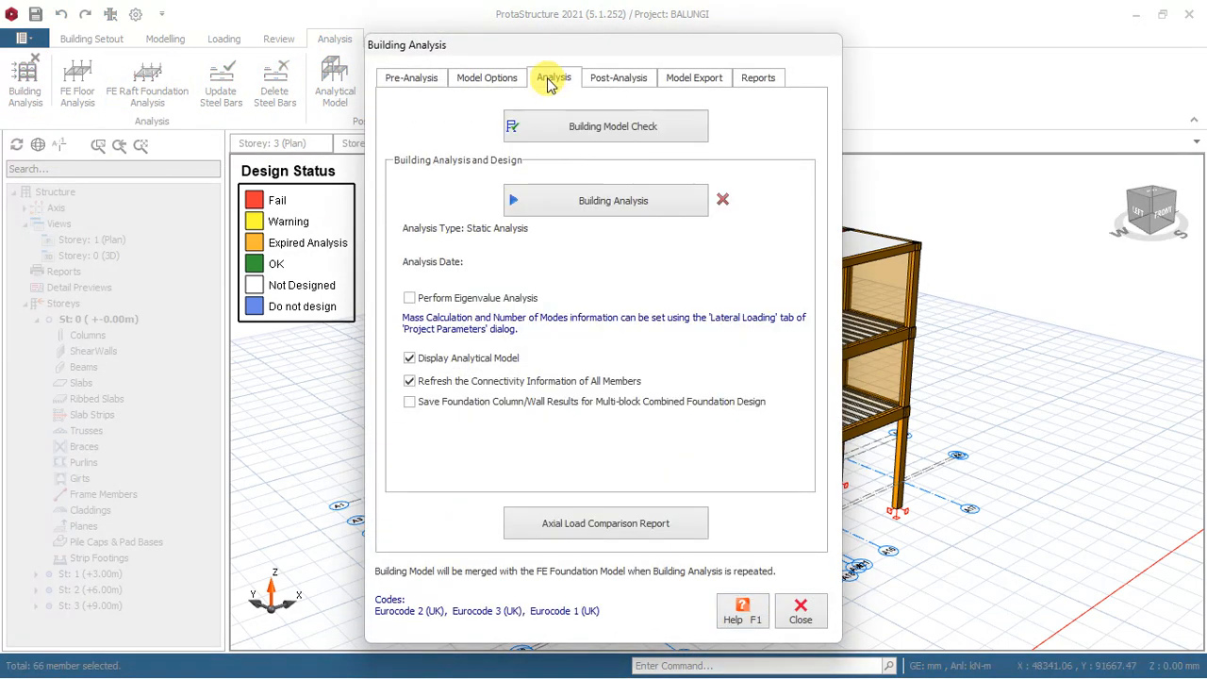
{"action": "left_click", "coordinate": [573, 200]}
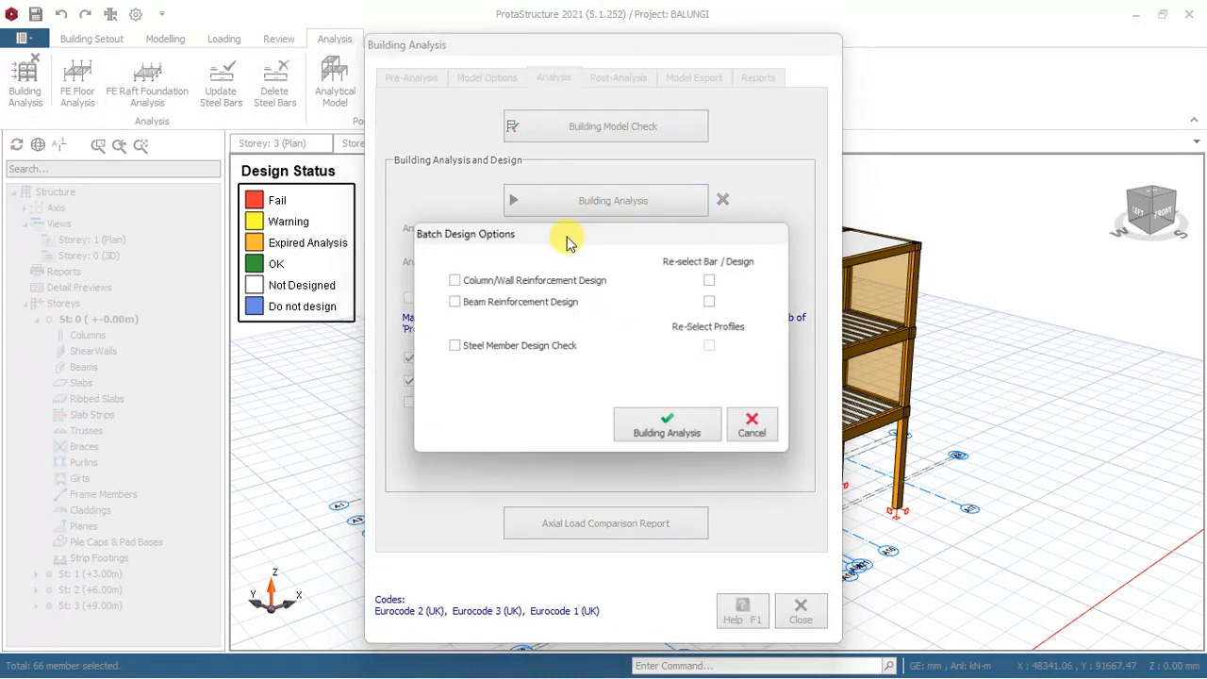
{"action": "left_click", "coordinate": [461, 302]}
{"action": "left_click", "coordinate": [714, 302]}
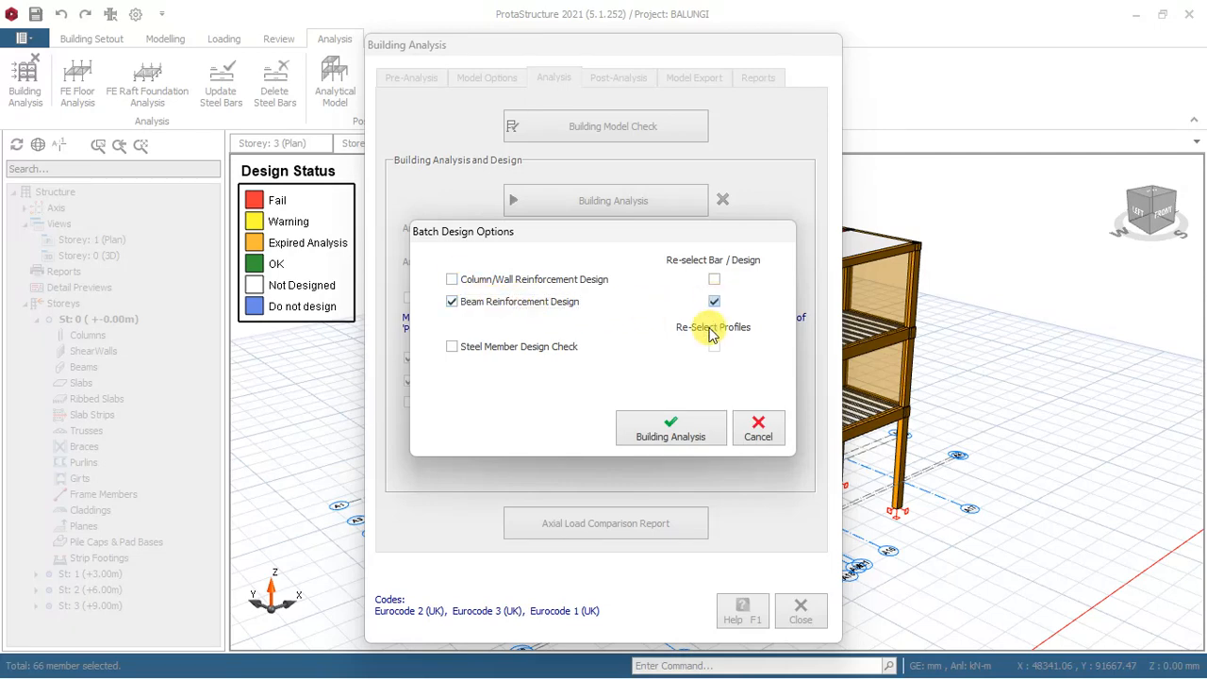
{"action": "left_click", "coordinate": [687, 437]}
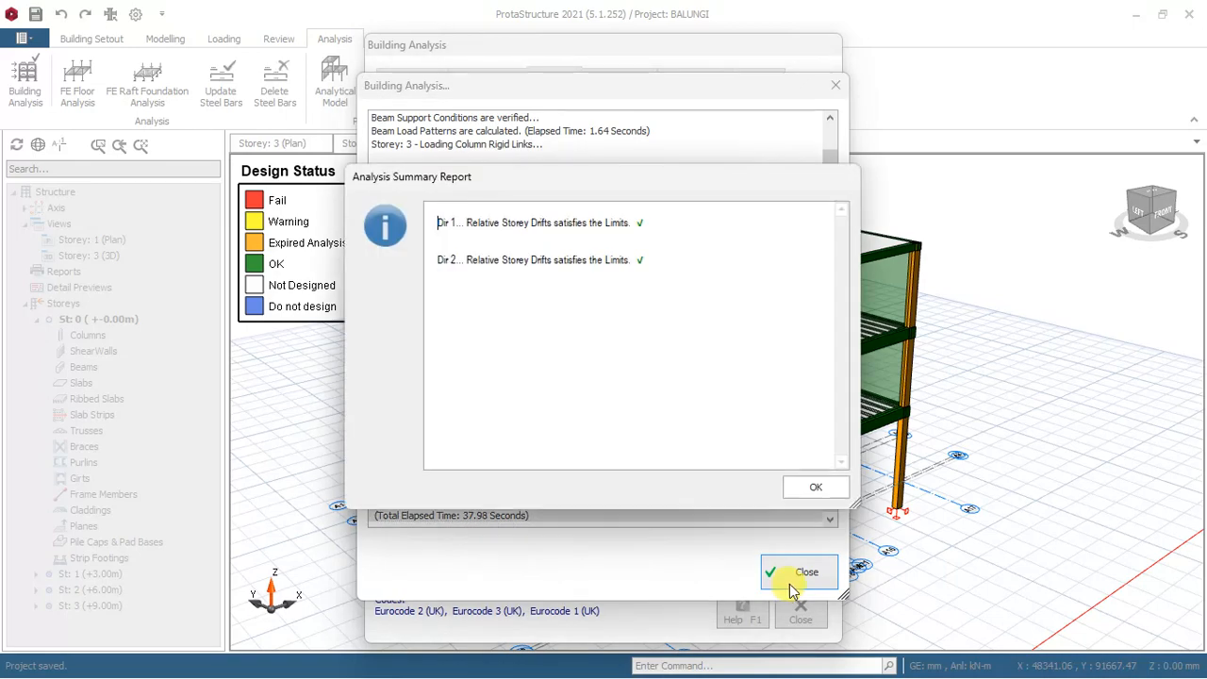
Accept the analysis summary report and close the Building Analysis dialog and the analytical model view.
{"action": "left_click", "coordinate": [811, 488]}
{"action": "left_click", "coordinate": [803, 495]}
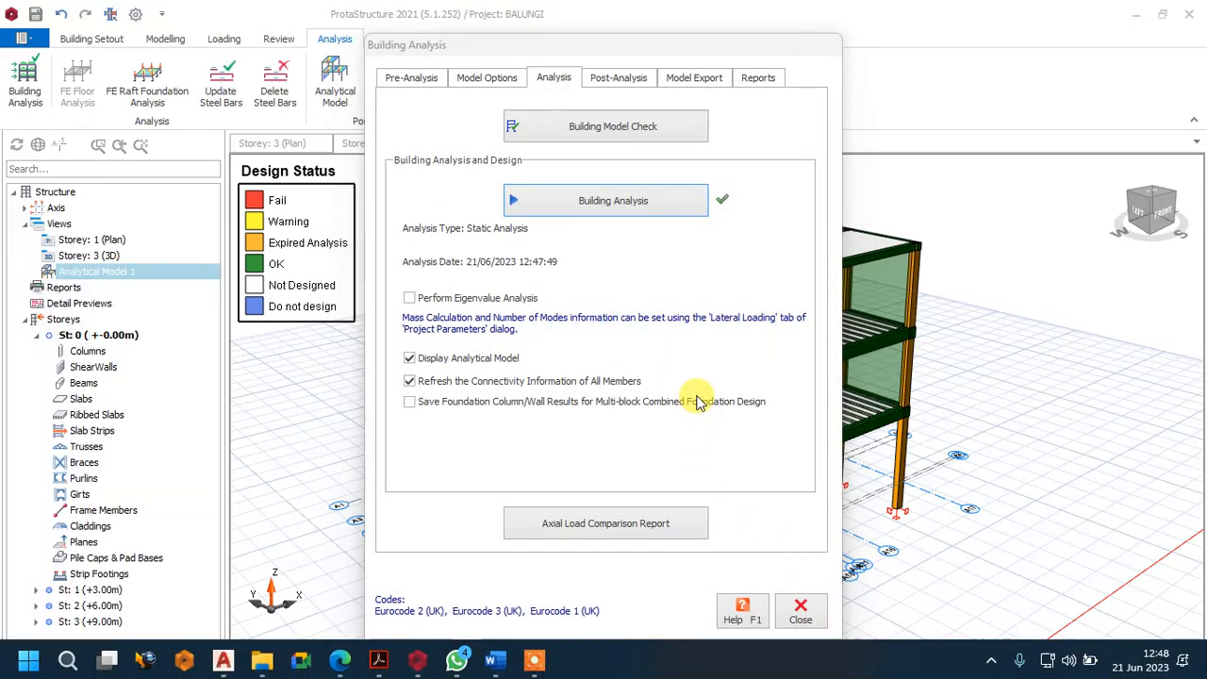
{"action": "left_click", "coordinate": [800, 608]}
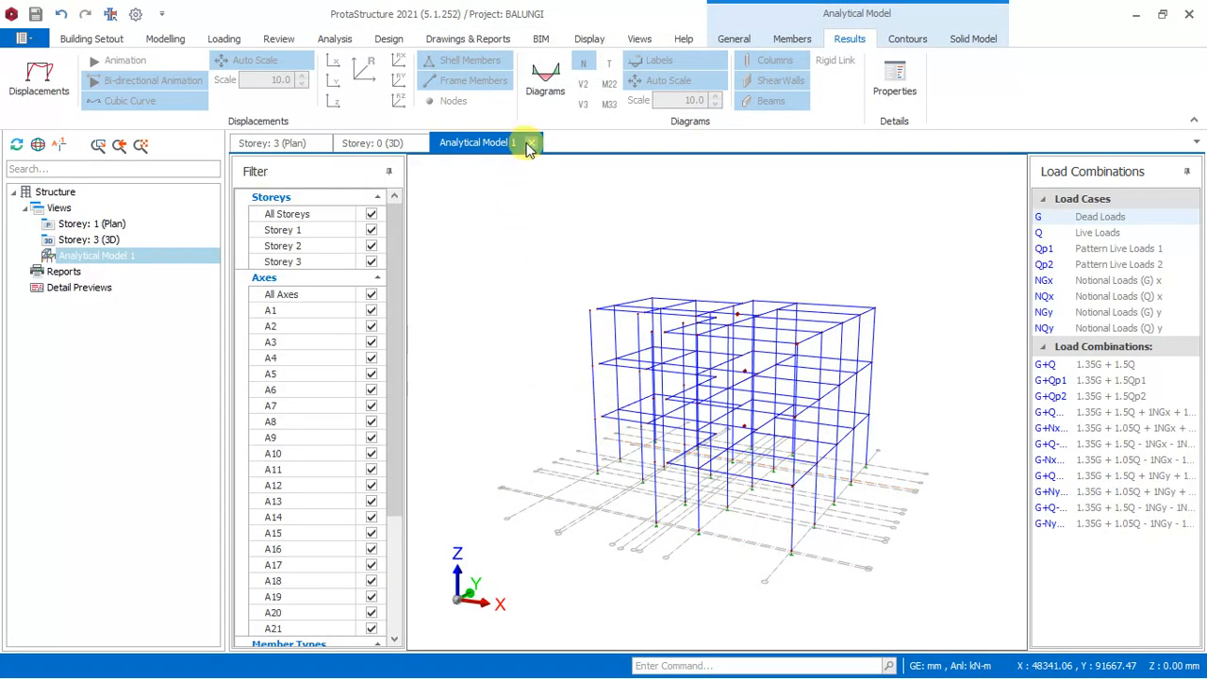
{"action": "left_click", "coordinate": [531, 143]}
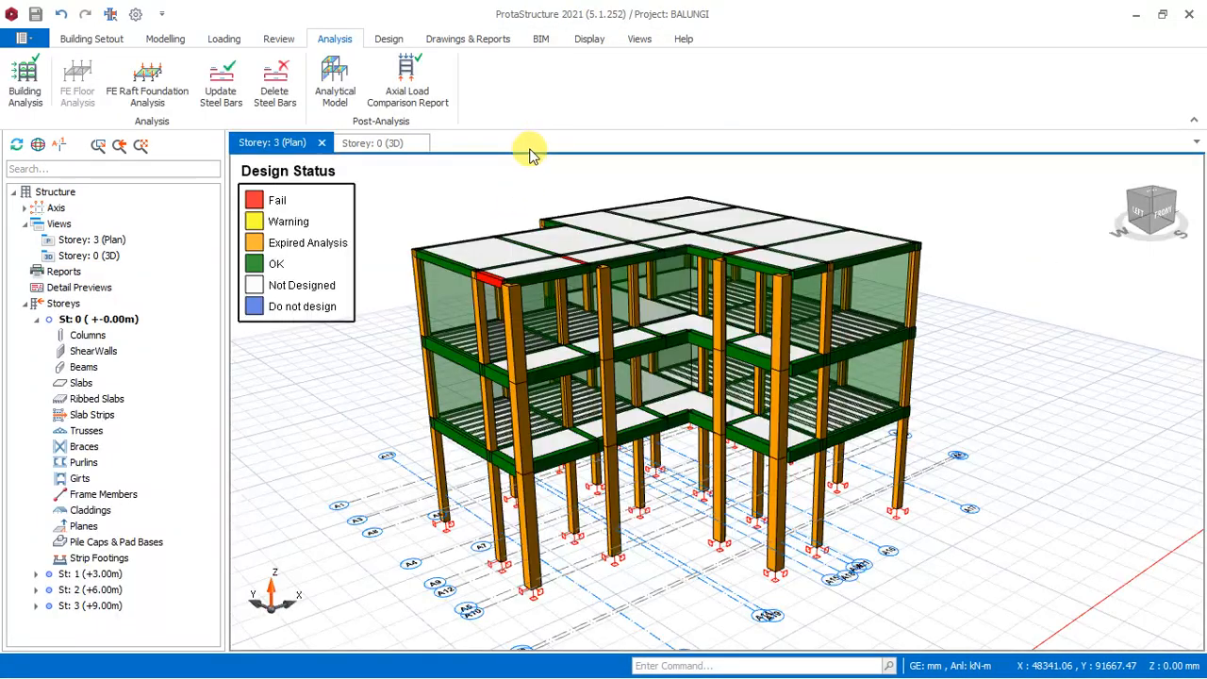
Examine the design status colours of the Storey 3 roof beams from above and around the building.
{"action": "scroll", "coordinate": [781, 230], "scroll_direction": "up", "scroll_amount": 3}
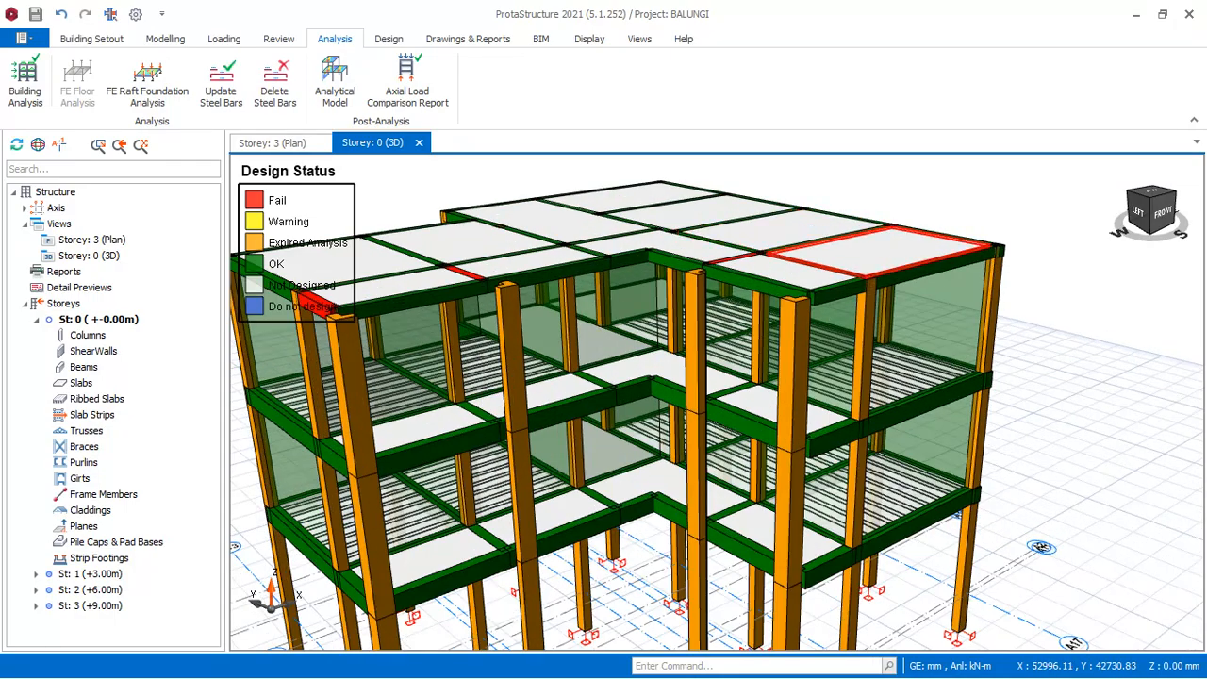
{"action": "mouse_move", "coordinate": [946, 178]}
{"action": "middle_mouse_down"}
{"action": "mouse_move", "coordinate": [903, 209]}
{"action": "mouse_move", "coordinate": [528, 235]}
{"action": "middle_mouse_up"}
{"action": "scroll", "coordinate": [514, 238], "scroll_direction": "down", "scroll_amount": 6}
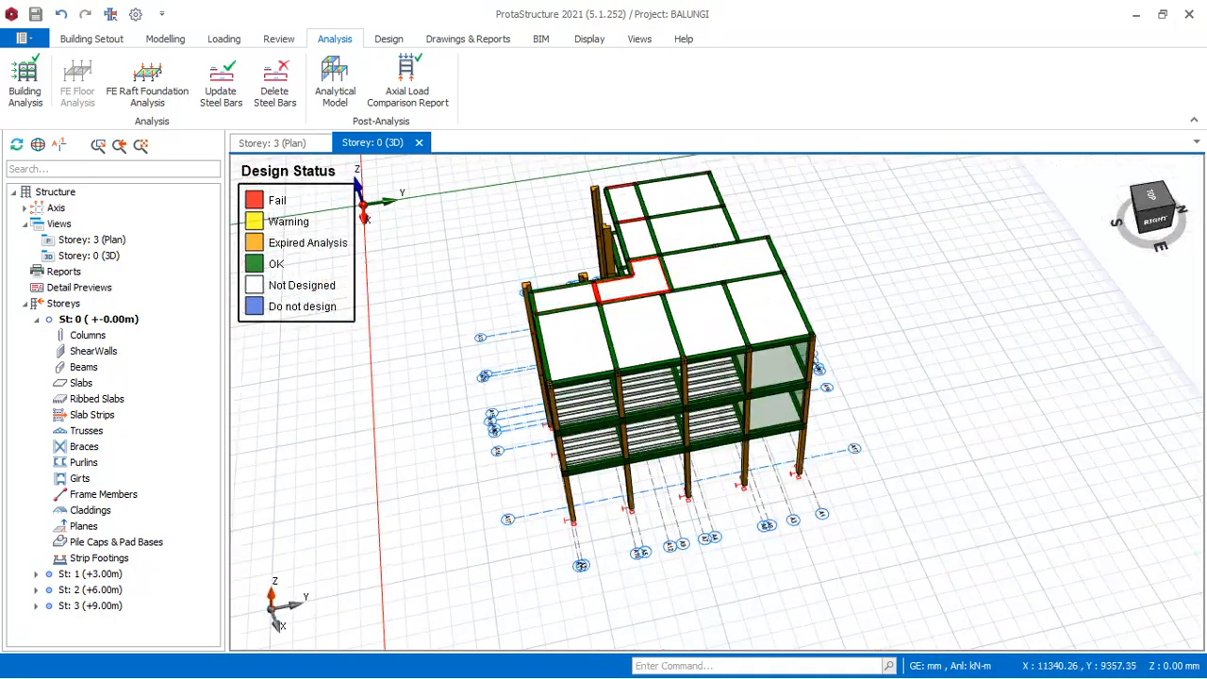
{"action": "scroll", "coordinate": [684, 247], "scroll_direction": "up", "scroll_amount": 5}
{"action": "scroll", "coordinate": [619, 359], "scroll_direction": "down", "scroll_amount": 3}
{"action": "scroll", "coordinate": [684, 226], "scroll_direction": "up", "scroll_amount": 3}
{"action": "scroll", "coordinate": [794, 343], "scroll_direction": "down", "scroll_amount": 3}
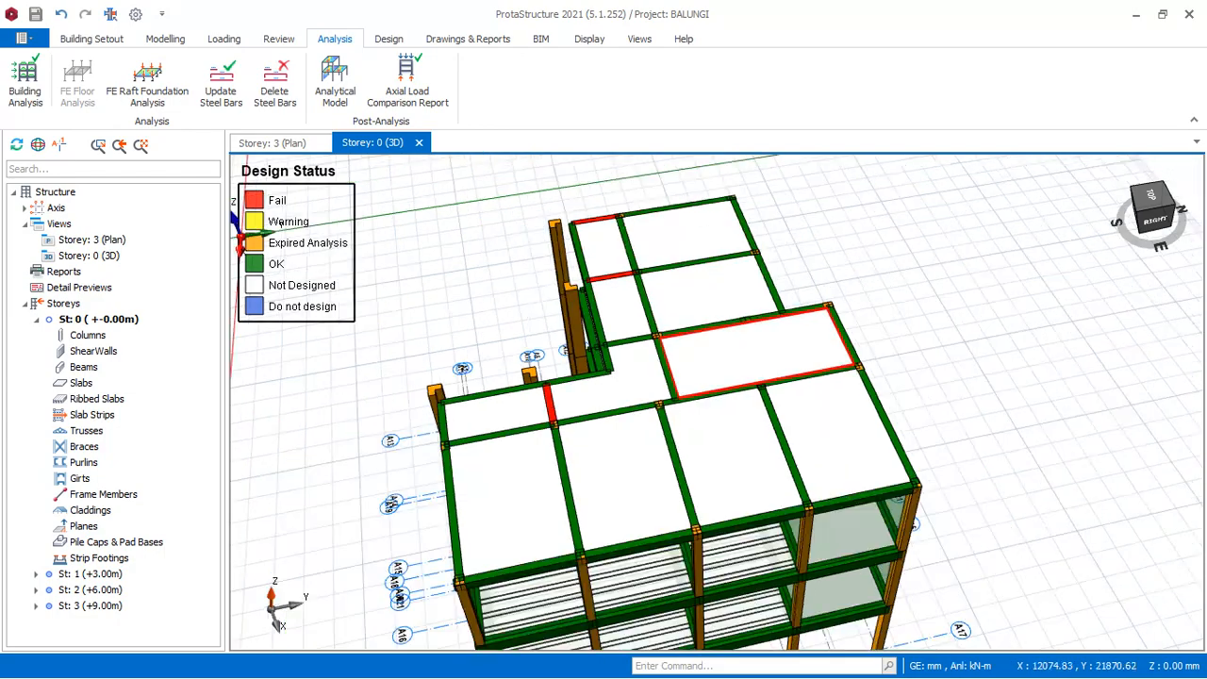
{"action": "mouse_move", "coordinate": [841, 244]}
{"action": "middle_mouse_down"}
{"action": "mouse_move", "coordinate": [825, 270]}
{"action": "mouse_move", "coordinate": [627, 292]}
{"action": "middle_mouse_up"}
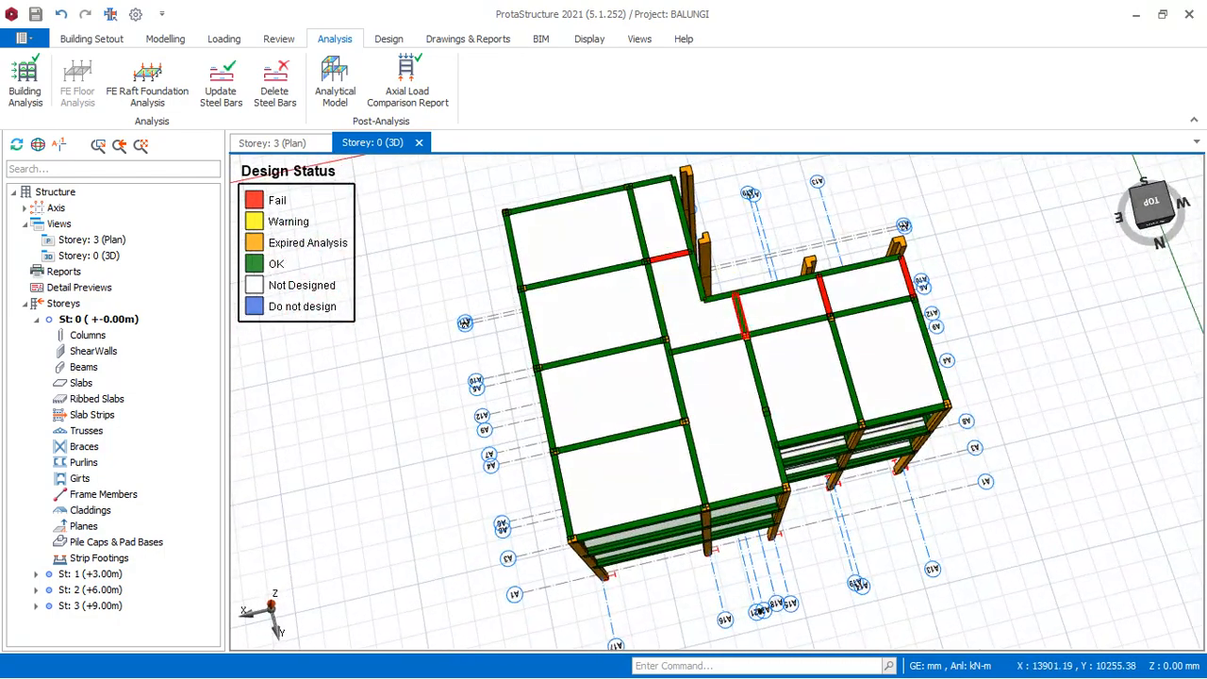
{"action": "scroll", "coordinate": [872, 310], "scroll_direction": "up", "scroll_amount": 3}
{"action": "scroll", "coordinate": [582, 366], "scroll_direction": "down", "scroll_amount": 3}
{"action": "scroll", "coordinate": [845, 340], "scroll_direction": "up", "scroll_amount": 3}
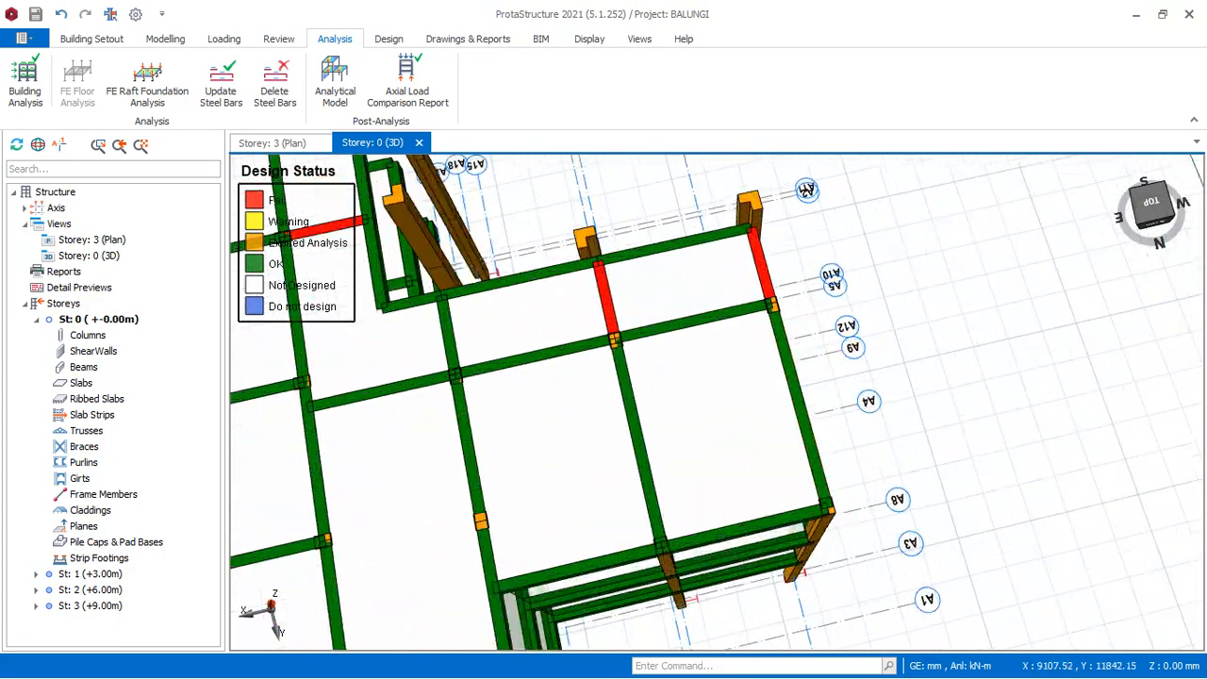
Inspect the short roof beams near the corner columns from the building's left and front sides for failing design status.
{"action": "mouse_move", "coordinate": [878, 302]}
{"action": "middle_mouse_down"}
{"action": "mouse_move", "coordinate": [741, 257]}
{"action": "mouse_move", "coordinate": [717, 216]}
{"action": "middle_mouse_up"}
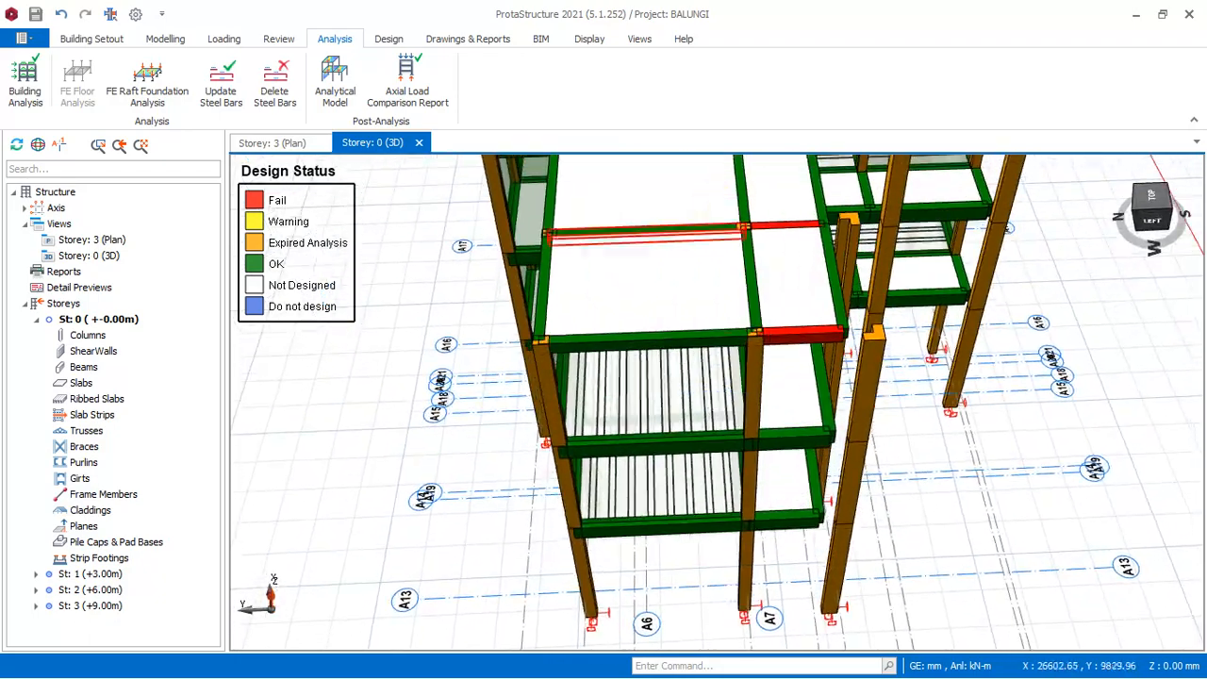
{"action": "scroll", "coordinate": [605, 375], "scroll_direction": "down", "scroll_amount": 3}
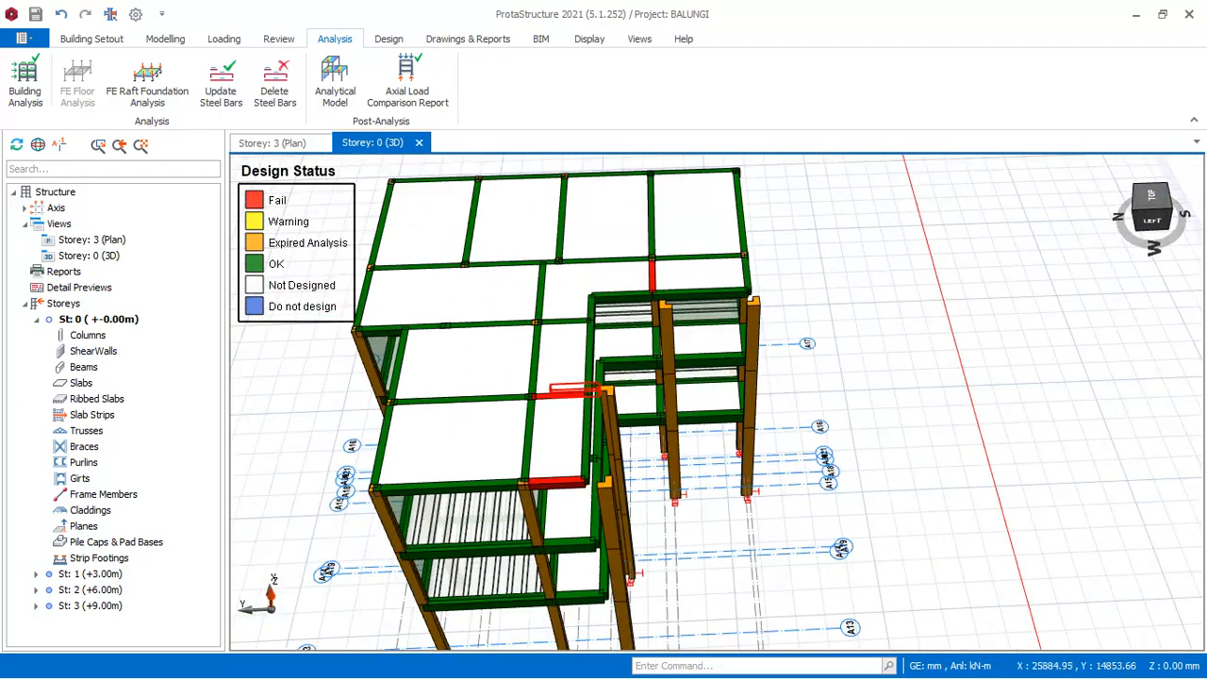
{"action": "scroll", "coordinate": [726, 321], "scroll_direction": "up", "scroll_amount": 4}
{"action": "mouse_move", "coordinate": [922, 328]}
{"action": "middle_mouse_down"}
{"action": "mouse_move", "coordinate": [762, 305]}
{"action": "mouse_move", "coordinate": [741, 269]}
{"action": "mouse_move", "coordinate": [778, 284]}
{"action": "middle_mouse_up"}
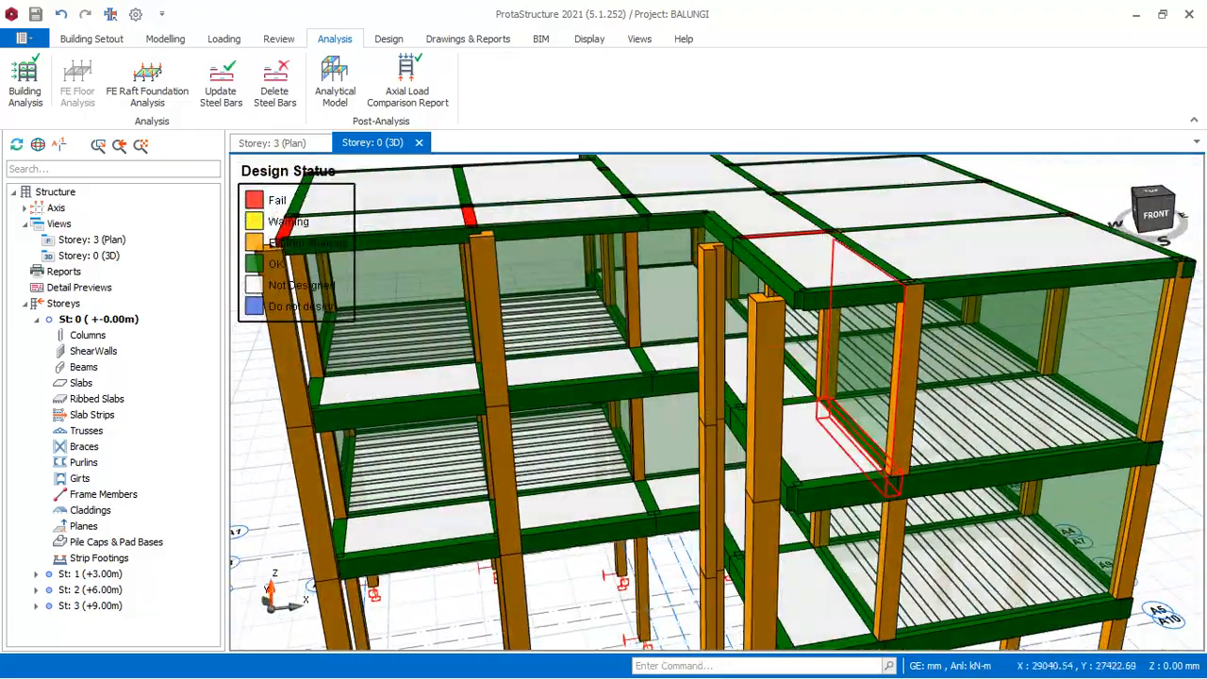
{"action": "scroll", "coordinate": [822, 408], "scroll_direction": "down", "scroll_amount": 4}
{"action": "scroll", "coordinate": [775, 337], "scroll_direction": "up", "scroll_amount": 4}
{"action": "scroll", "coordinate": [764, 330], "scroll_direction": "down", "scroll_amount": 4}
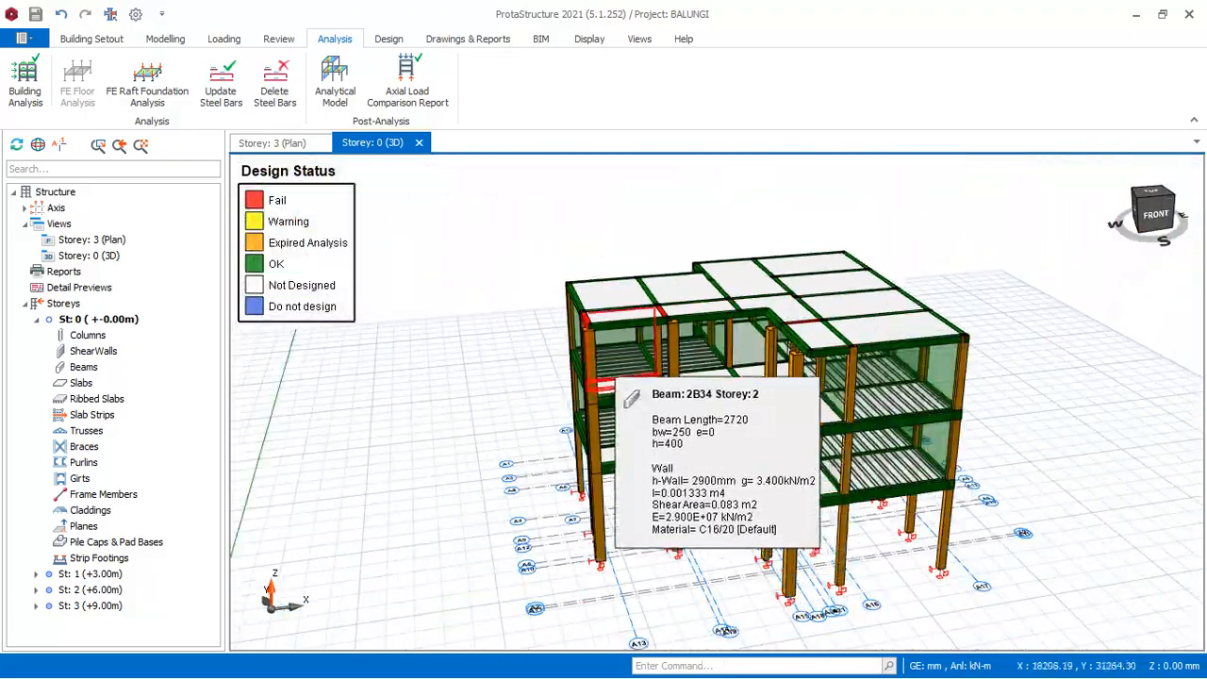
{"action": "scroll", "coordinate": [545, 355], "scroll_direction": "up", "scroll_amount": 4}
{"action": "middle_click_drag", "start_coordinate": [504, 305], "coordinate": [605, 318]}
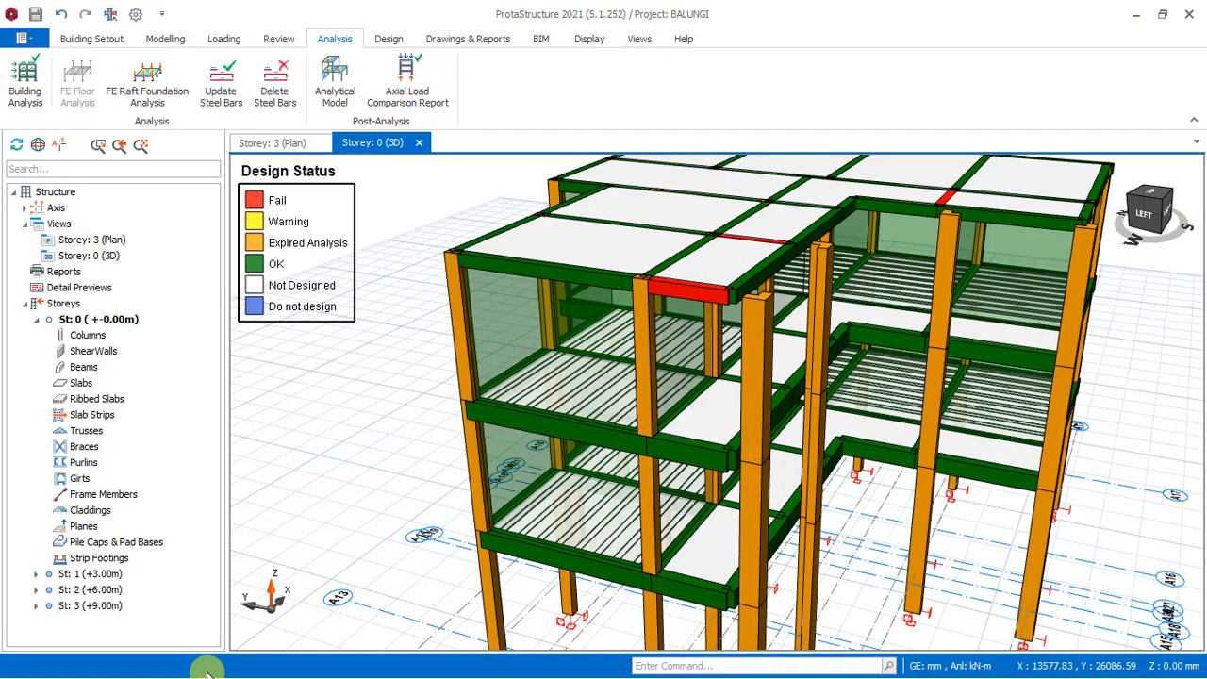
Switch to File Explorer and open the first architectural PDF in the Architecturals folder of the Balungi folder.
{"action": "key", "text": "super"}
{"action": "mouse_move", "coordinate": [261, 657]}
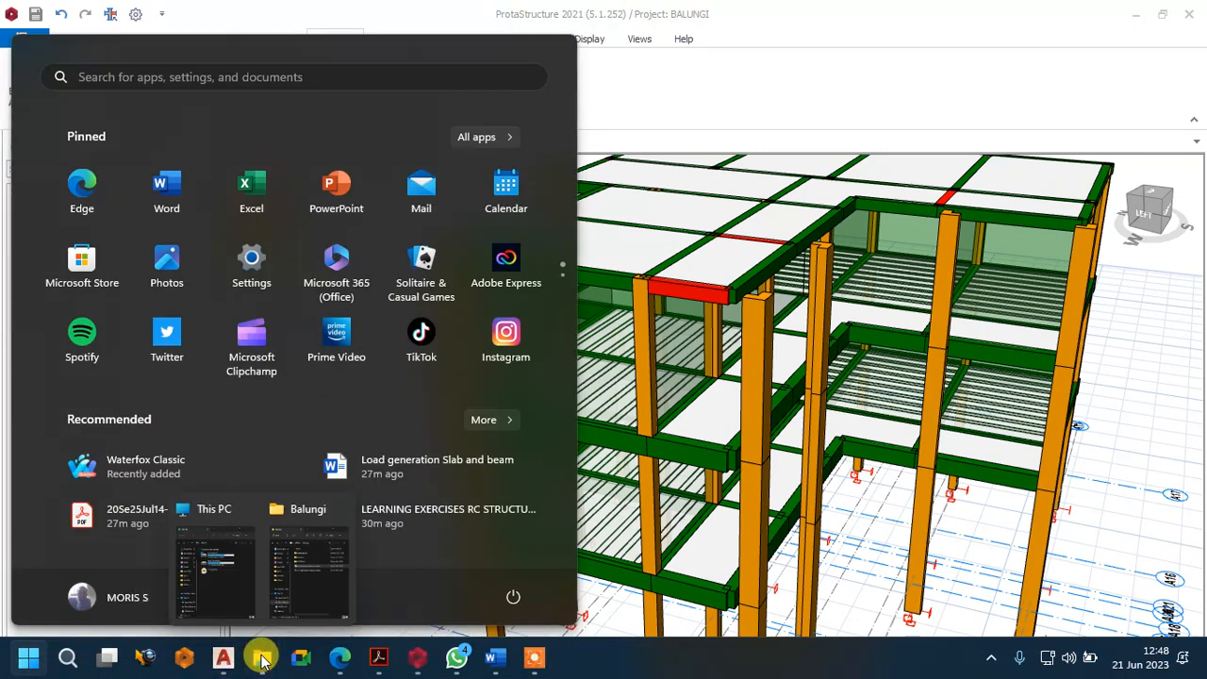
{"action": "left_click", "coordinate": [316, 586]}
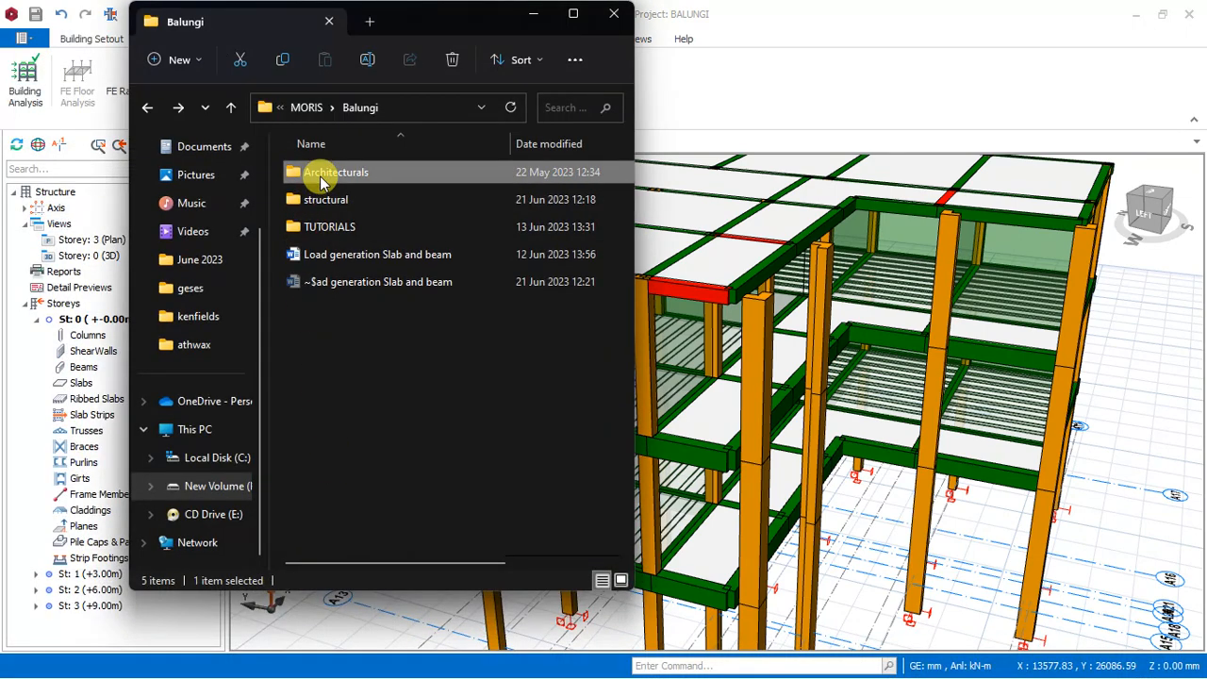
{"action": "double_click", "coordinate": [317, 171]}
{"action": "double_click", "coordinate": [321, 176]}
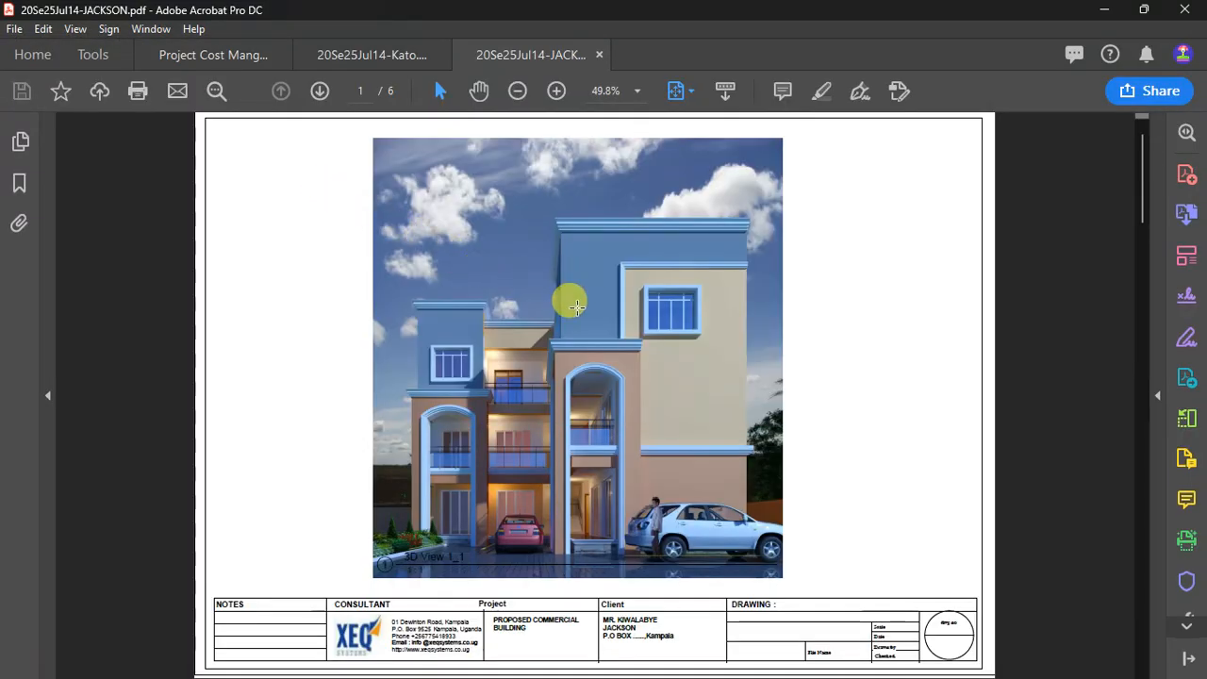
Examine the front façade rendering on page 1 of the architectural PDF, focusing on the balconies and arched columns.
{"action": "scroll", "coordinate": [554, 358], "scroll_direction": "up", "scroll_amount": 3, "text": "ctrl"}
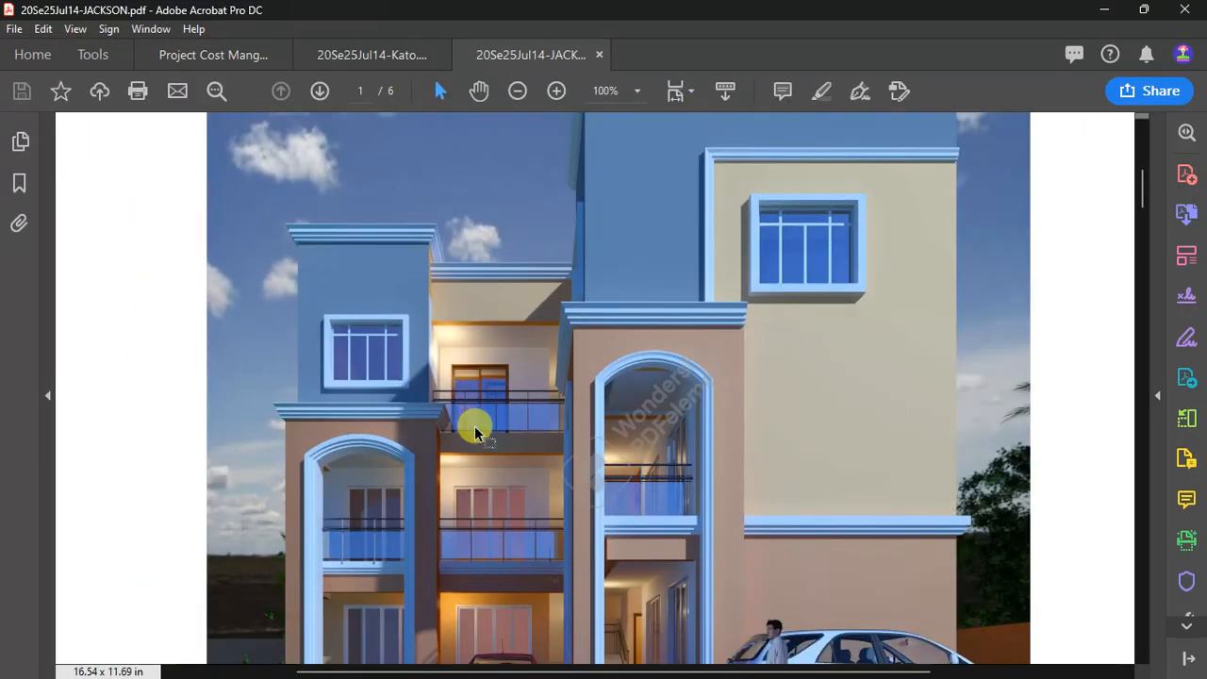
{"action": "scroll", "coordinate": [474, 432], "scroll_direction": "up", "scroll_amount": 1, "text": "ctrl"}
{"action": "right_click", "coordinate": [479, 403]}
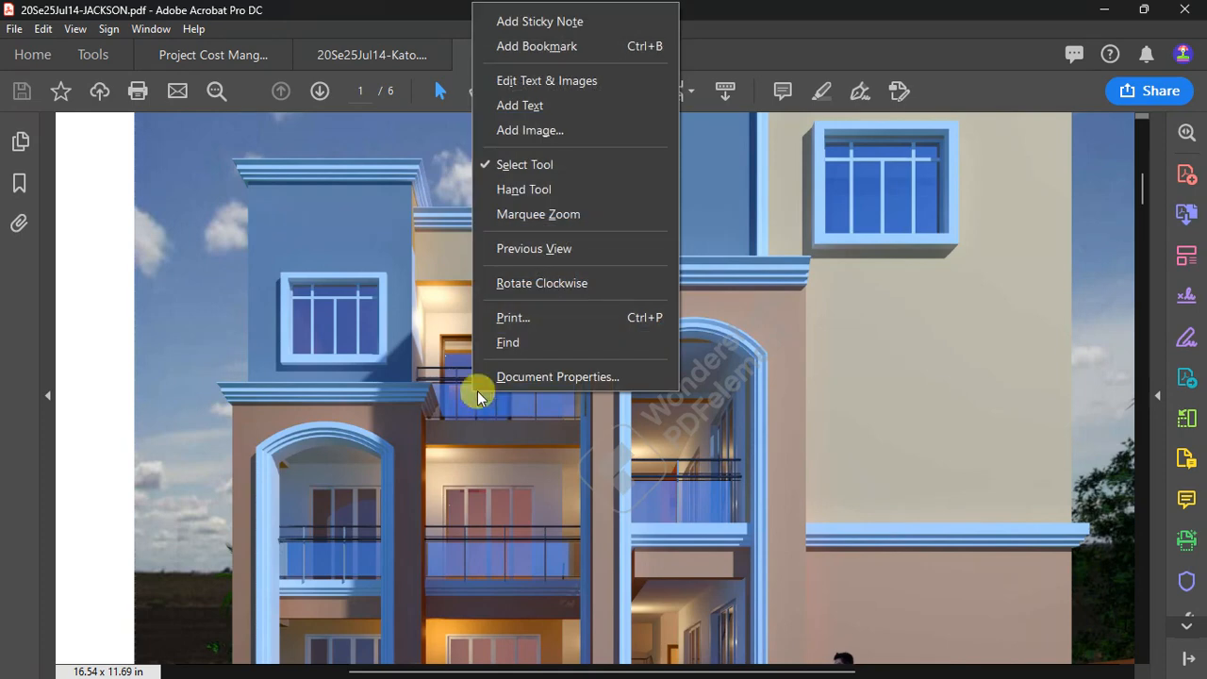
{"action": "left_click", "coordinate": [393, 311]}
{"action": "scroll", "coordinate": [571, 329], "scroll_direction": "down", "scroll_amount": 4, "text": "ctrl"}
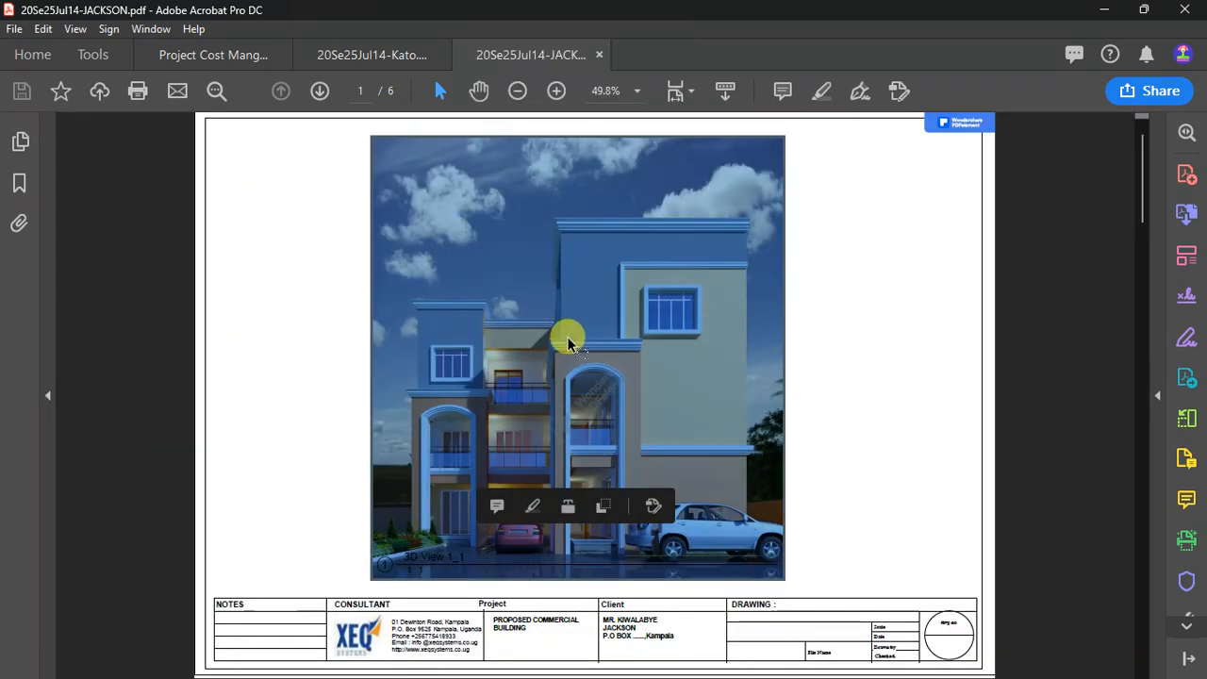
{"action": "left_click", "coordinate": [483, 247]}
Examine the corner columns, arches and projecting upper-floor walls in the perspective rendering on page 2 of the PDF.
{"action": "scroll", "coordinate": [471, 365], "scroll_direction": "down", "scroll_amount": 3}
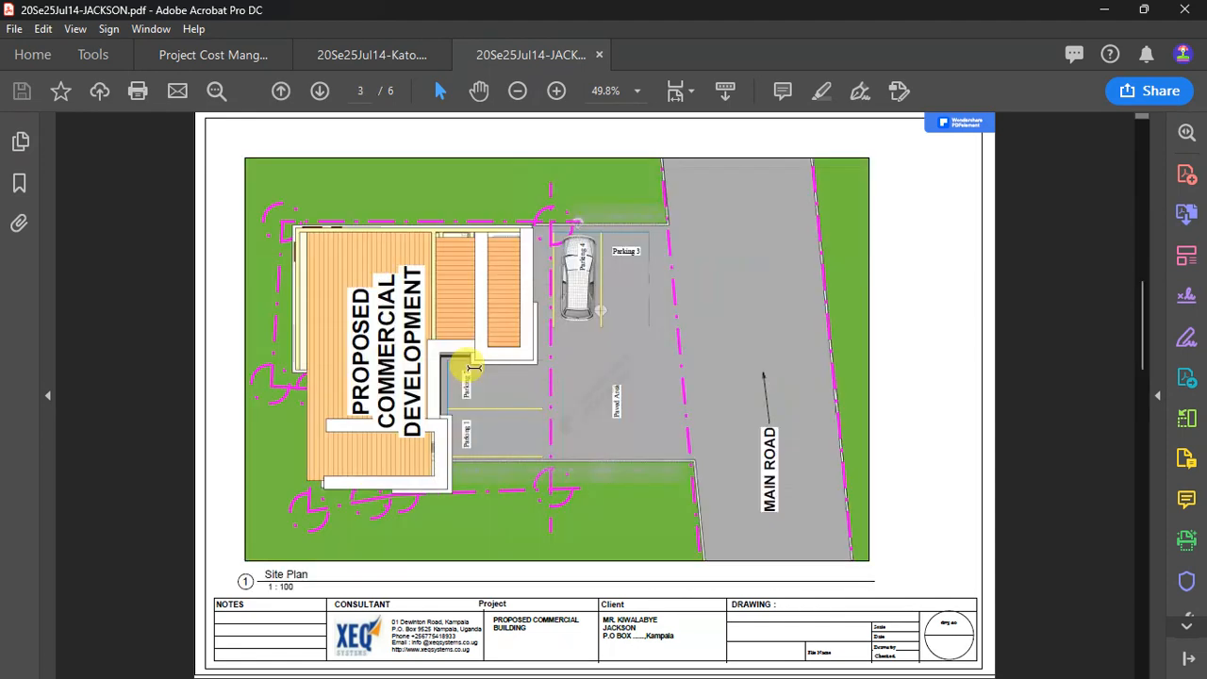
{"action": "scroll", "coordinate": [472, 367], "scroll_direction": "up", "scroll_amount": 2}
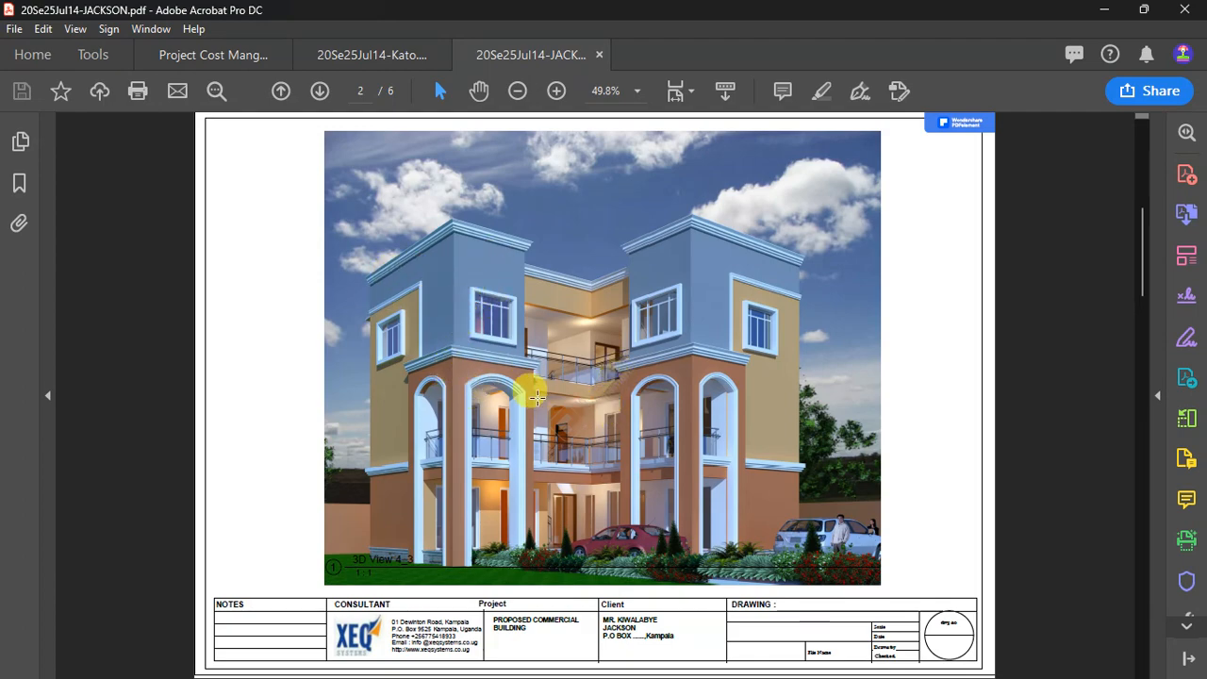
{"action": "scroll", "coordinate": [528, 396], "scroll_direction": "up", "scroll_amount": 6, "text": "ctrl"}
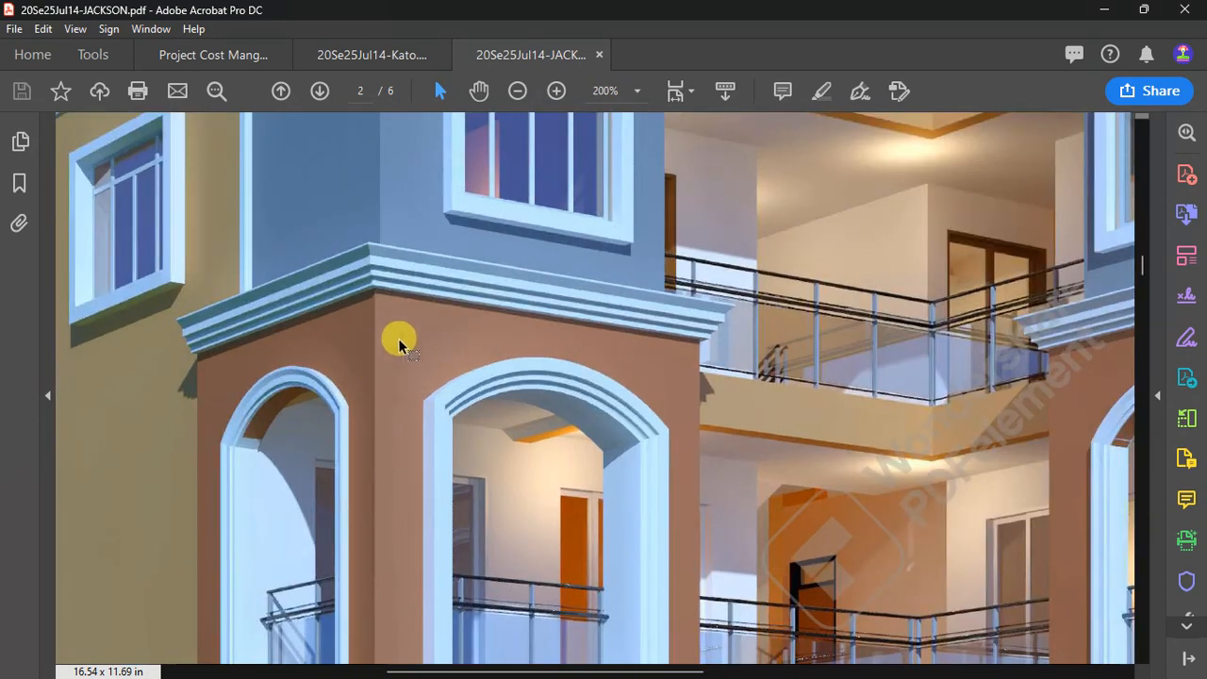
{"action": "scroll", "coordinate": [628, 399], "scroll_direction": "down", "scroll_amount": 4, "text": "ctrl"}
{"action": "scroll", "coordinate": [689, 377], "scroll_direction": "up", "scroll_amount": 2, "text": "ctrl"}
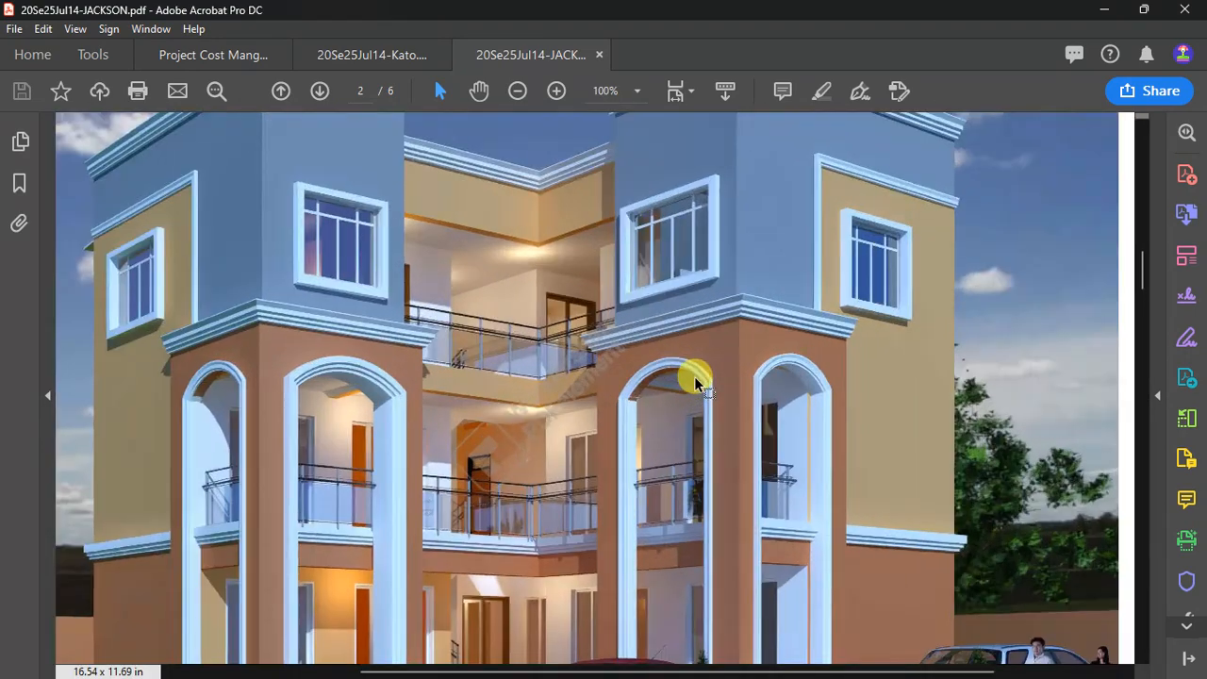
{"action": "scroll", "coordinate": [666, 369], "scroll_direction": "down", "scroll_amount": 2, "text": "ctrl"}
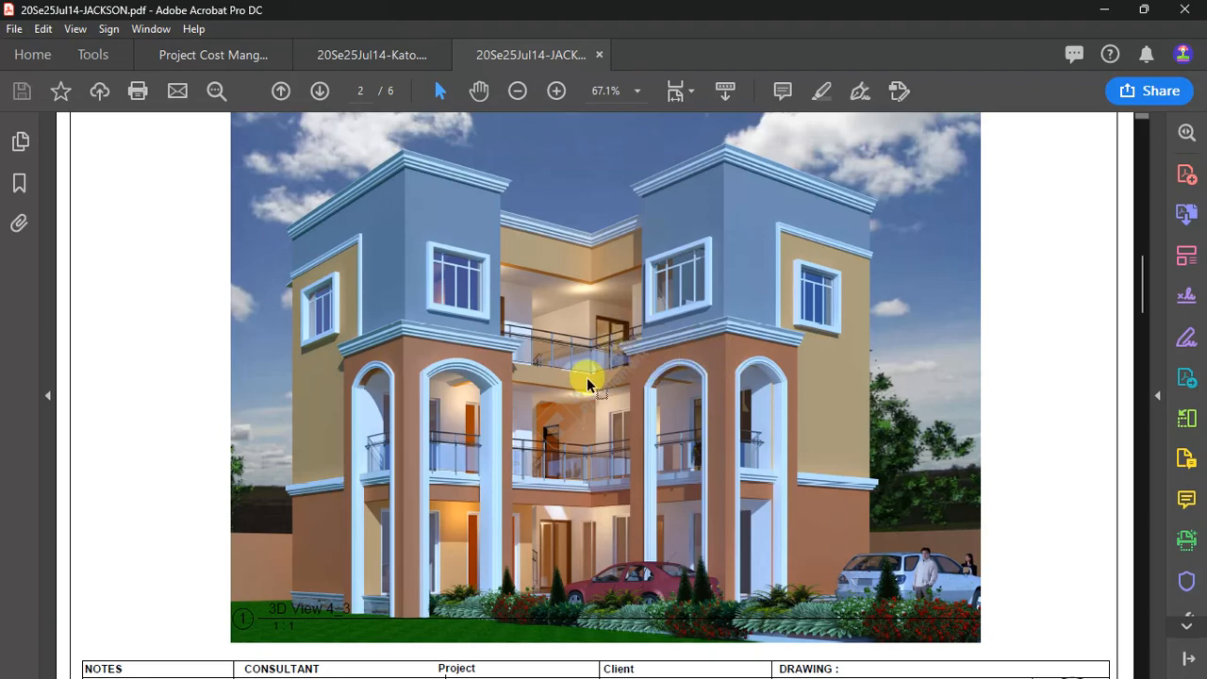
{"action": "scroll", "coordinate": [569, 386], "scroll_direction": "up", "scroll_amount": 2, "text": "ctrl"}
{"action": "scroll", "coordinate": [570, 386], "scroll_direction": "down", "scroll_amount": 2, "text": "ctrl"}
{"action": "scroll", "coordinate": [390, 367], "scroll_direction": "up", "scroll_amount": 1, "text": "ctrl"}
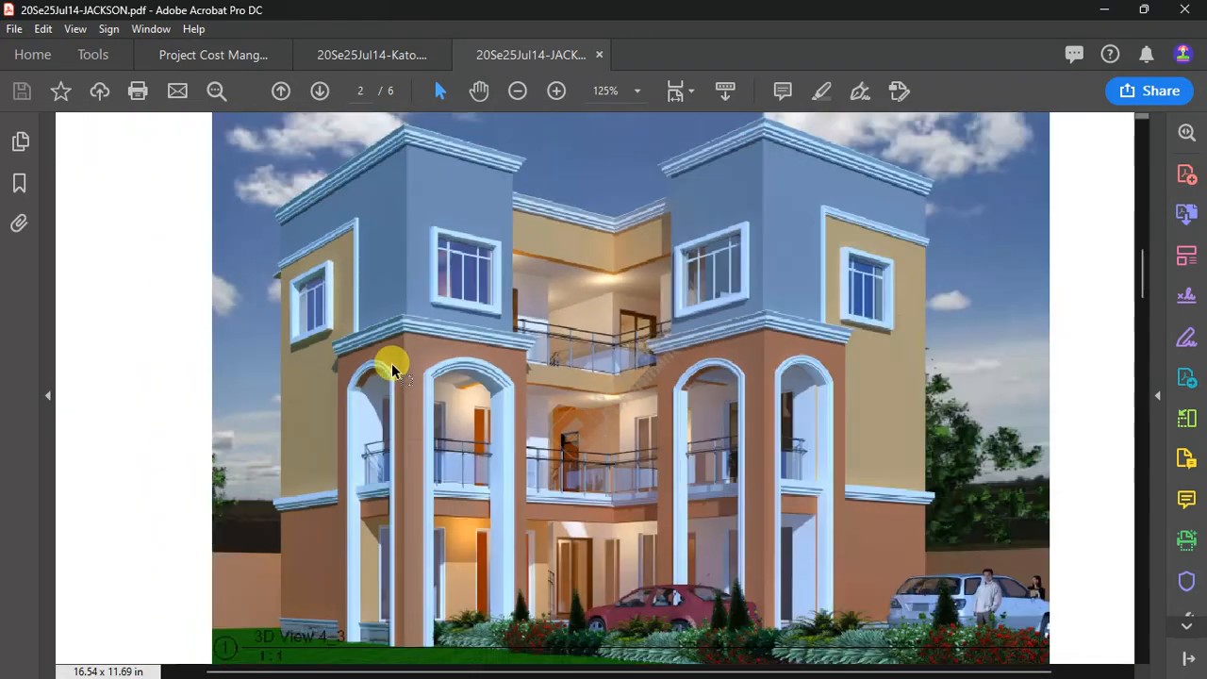
{"action": "scroll", "coordinate": [368, 349], "scroll_direction": "down", "scroll_amount": 1, "text": "ctrl"}
Minimise the PDF, return to the ProtaStructure 3D model and focus on the failing roof beam at the building's left end.
{"action": "left_click", "coordinate": [1104, 9]}
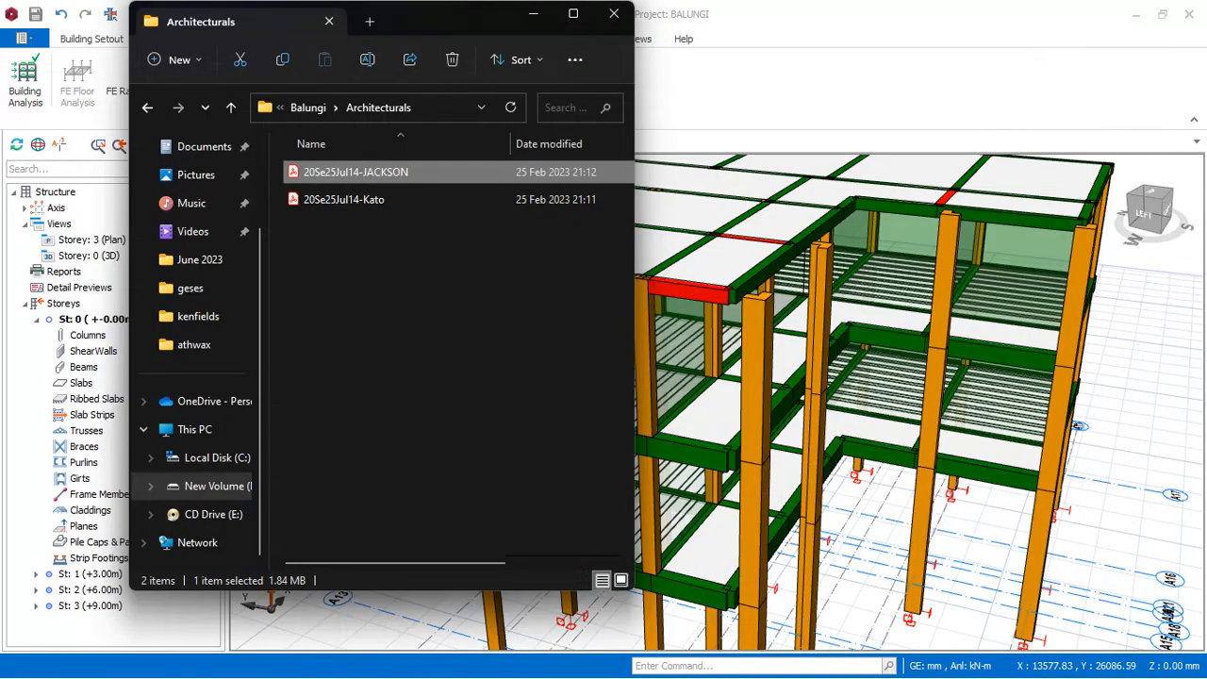
{"action": "scroll", "coordinate": [729, 415], "scroll_direction": "down", "scroll_amount": 4}
{"action": "left_click", "coordinate": [856, 262]}
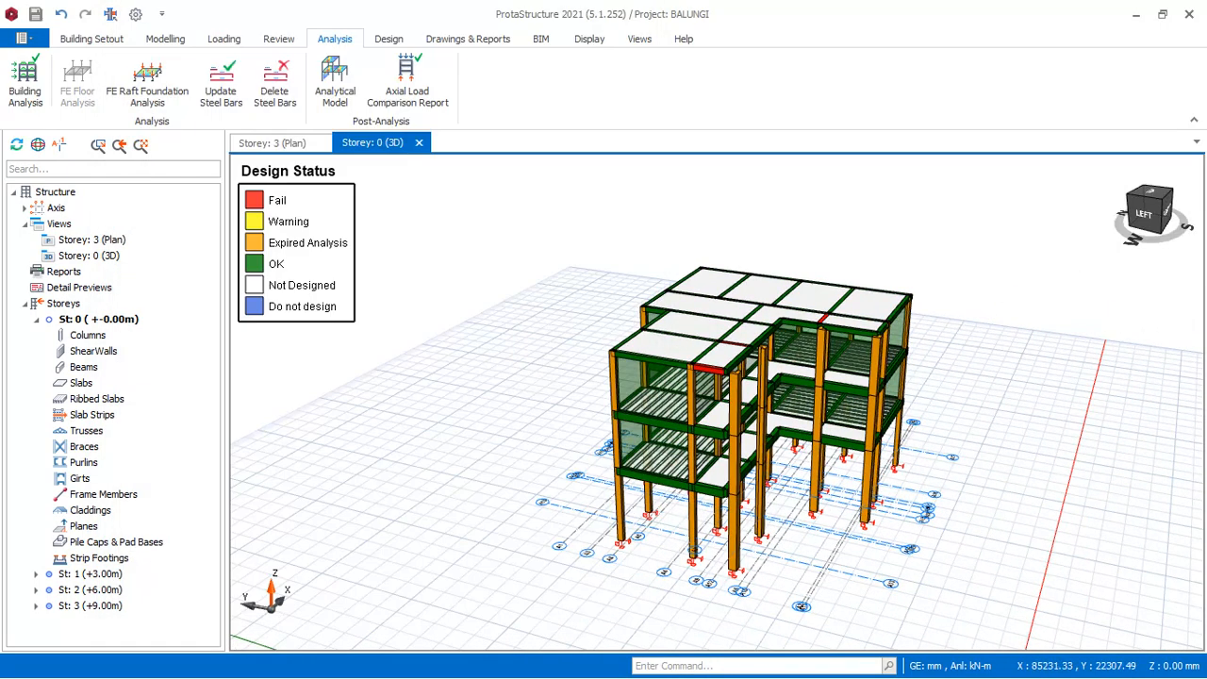
{"action": "scroll", "coordinate": [730, 377], "scroll_direction": "up", "scroll_amount": 5}
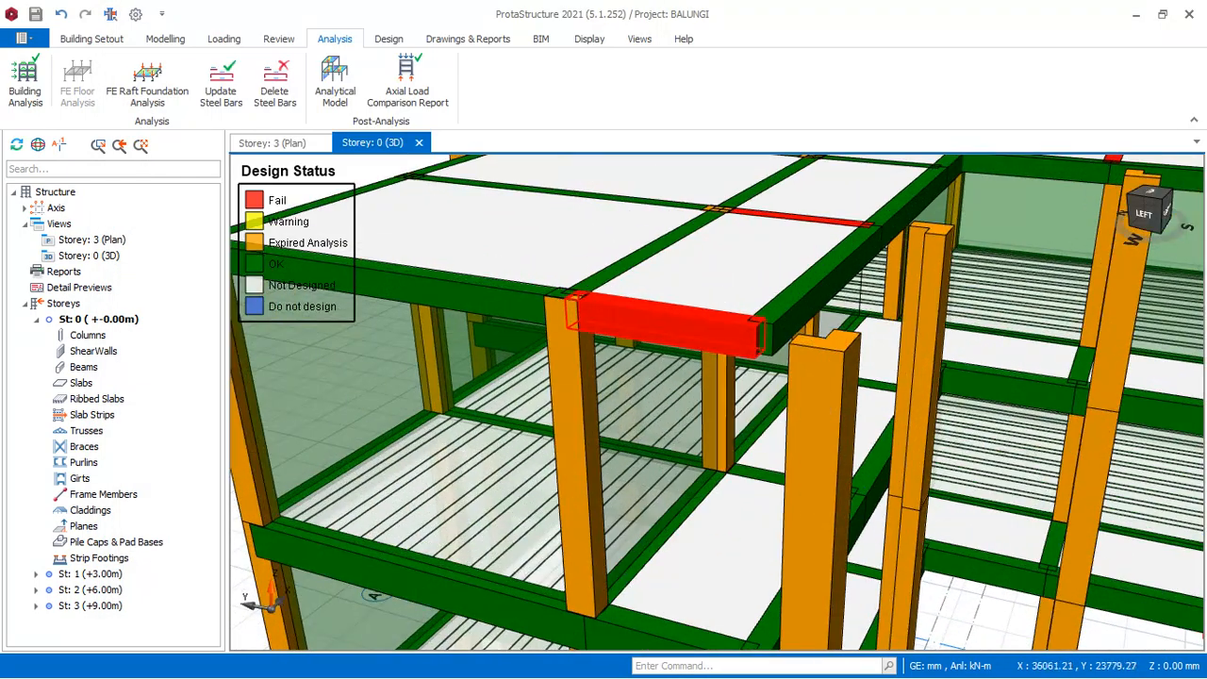
Examine the failing roof beams in the 3D model from the left, front and corner sides of the building.
{"action": "scroll", "coordinate": [715, 391], "scroll_direction": "down", "scroll_amount": 5}
{"action": "scroll", "coordinate": [945, 307], "scroll_direction": "up", "scroll_amount": 3}
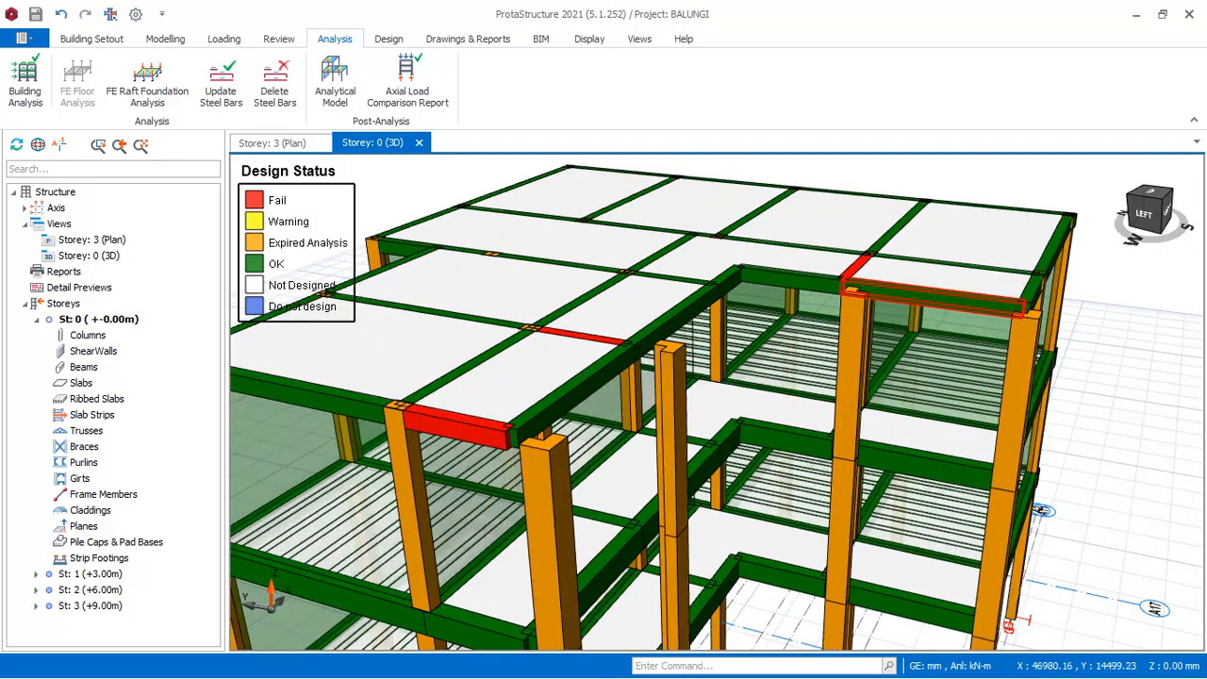
{"action": "scroll", "coordinate": [922, 300], "scroll_direction": "down", "scroll_amount": 3}
{"action": "middle_click_drag", "start_coordinate": [1045, 266], "coordinate": [902, 263]}
{"action": "scroll", "coordinate": [872, 365], "scroll_direction": "up", "scroll_amount": 4}
{"action": "scroll", "coordinate": [872, 291], "scroll_direction": "down", "scroll_amount": 3}
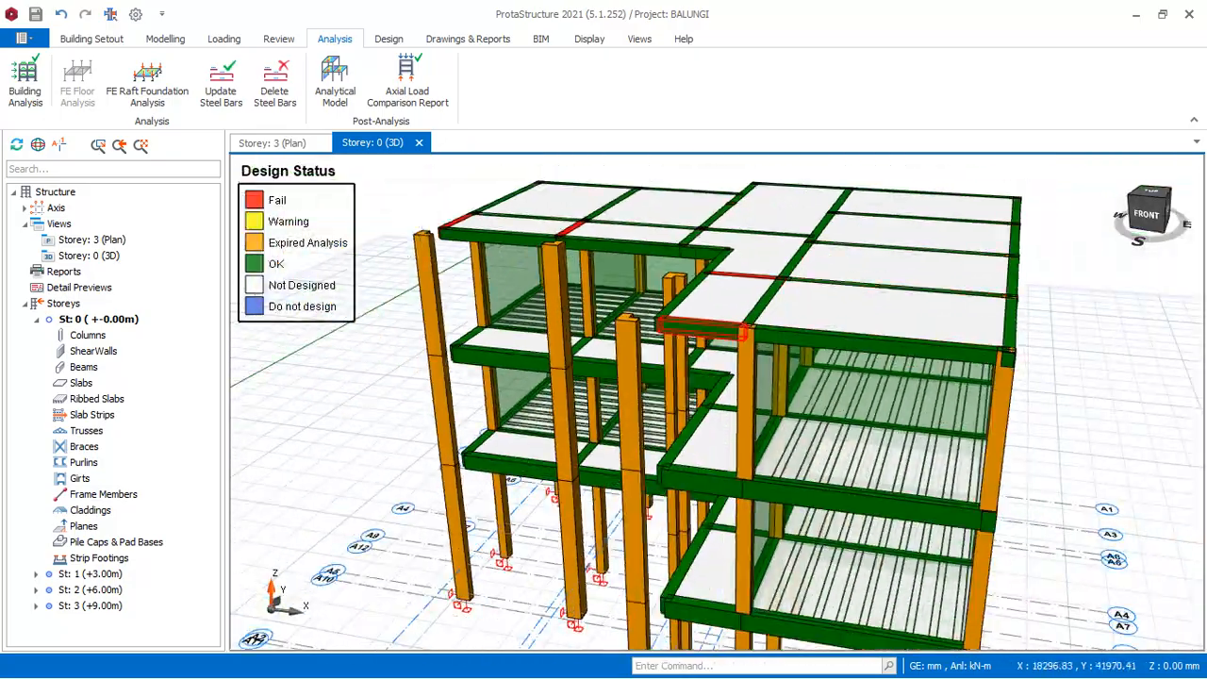
{"action": "scroll", "coordinate": [707, 331], "scroll_direction": "up", "scroll_amount": 3}
{"action": "middle_click_drag", "start_coordinate": [652, 330], "coordinate": [779, 320]}
{"action": "scroll", "coordinate": [738, 392], "scroll_direction": "down", "scroll_amount": 3}
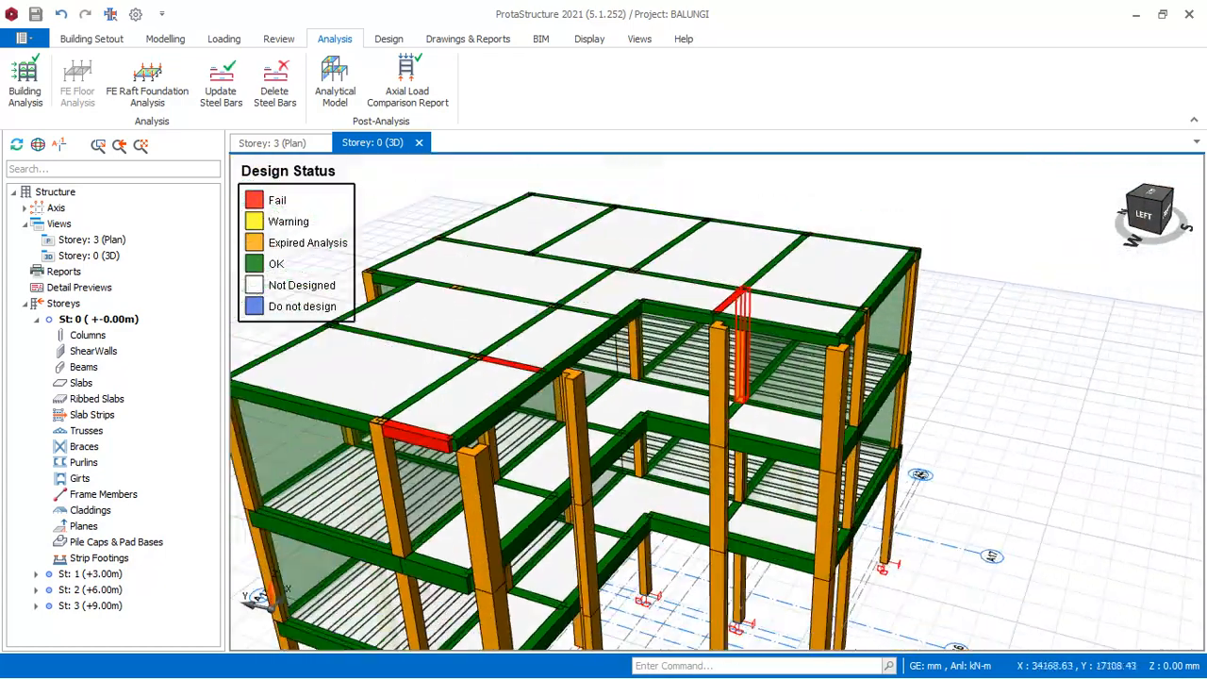
{"action": "scroll", "coordinate": [732, 388], "scroll_direction": "down", "scroll_amount": 3}
{"action": "scroll", "coordinate": [609, 415], "scroll_direction": "up", "scroll_amount": 4}
{"action": "middle_click_drag", "start_coordinate": [716, 402], "coordinate": [654, 360]}
{"action": "scroll", "coordinate": [706, 342], "scroll_direction": "down", "scroll_amount": 4}
{"action": "scroll", "coordinate": [829, 375], "scroll_direction": "up", "scroll_amount": 2}
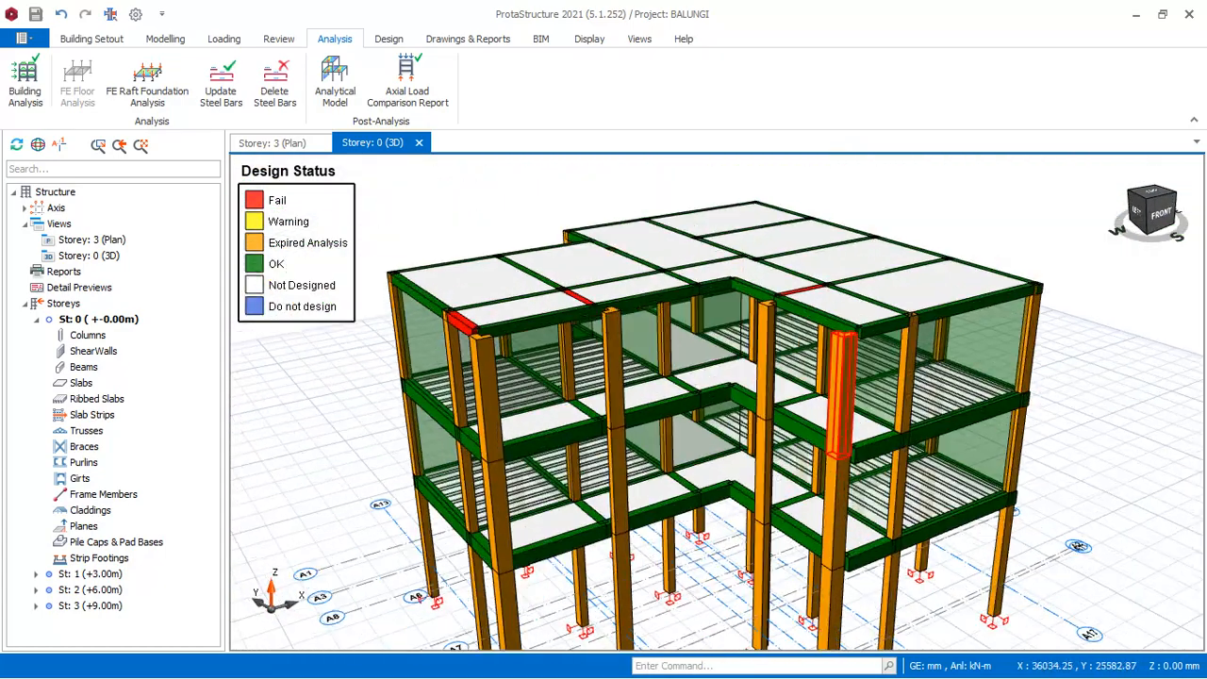
Select all members in the Storey 3 plan and open the beam member table.
{"action": "left_click", "coordinate": [269, 143]}
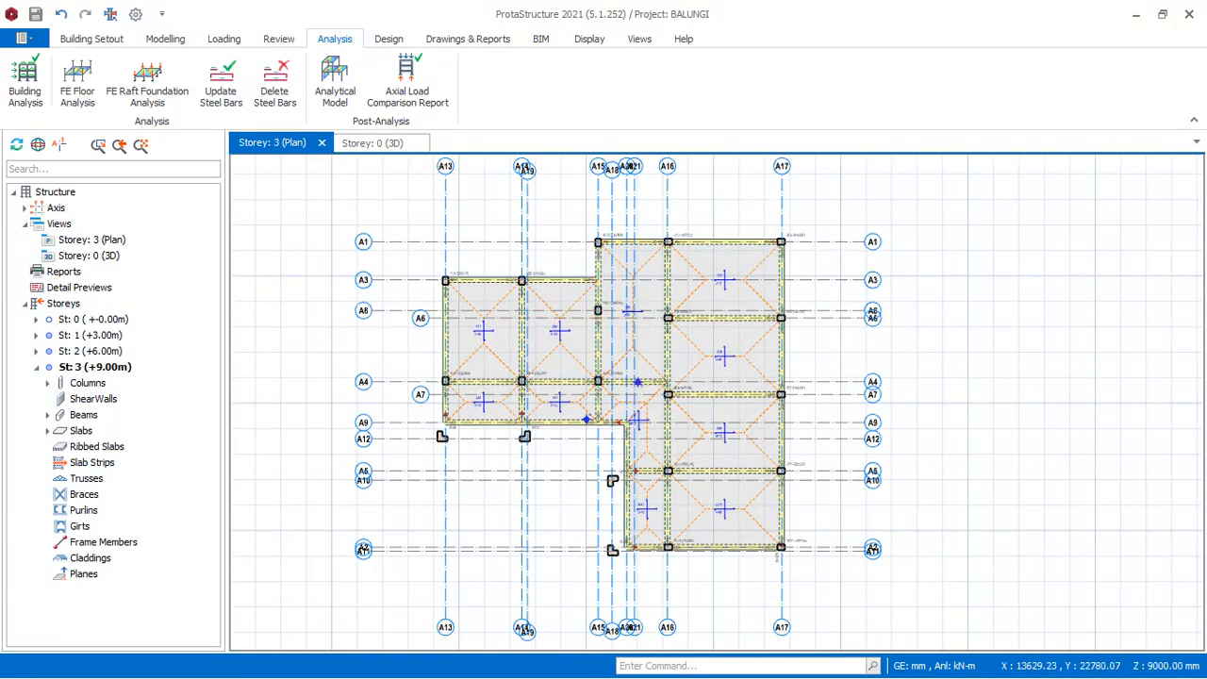
{"action": "left_click_drag", "start_coordinate": [422, 203], "coordinate": [834, 591]}
{"action": "right_click", "coordinate": [947, 217]}
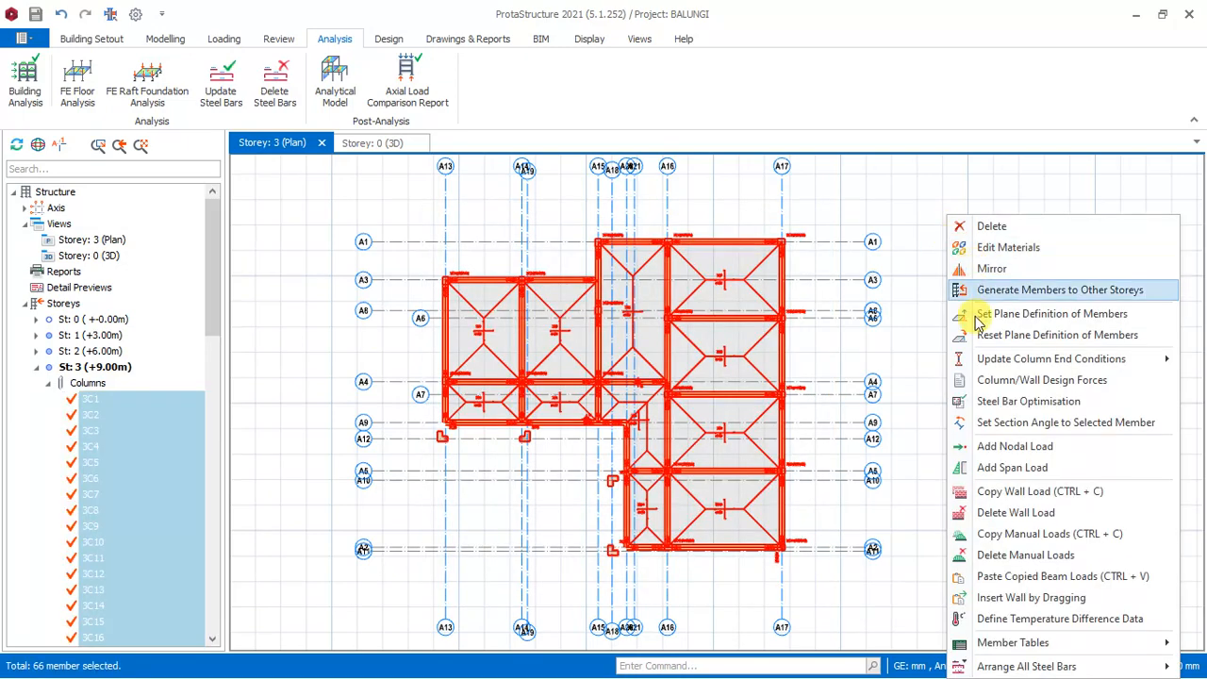
{"action": "mouse_move", "coordinate": [1012, 650]}
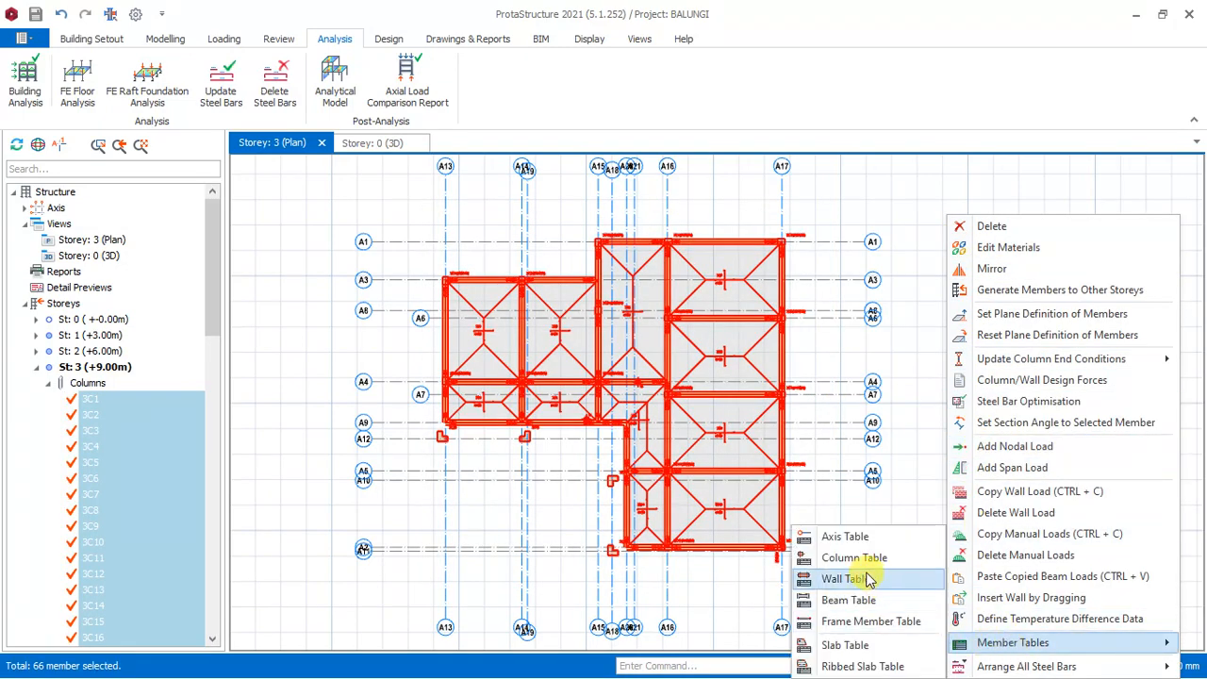
{"action": "left_click", "coordinate": [854, 600]}
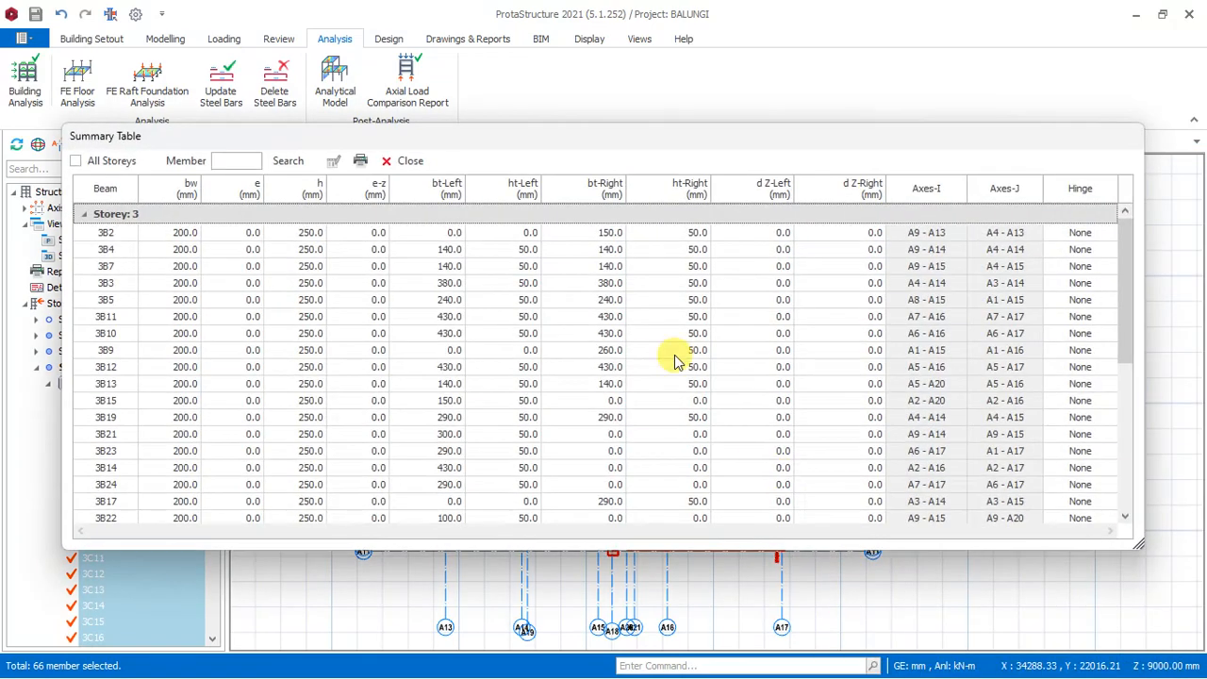
Set the depth h of all Storey 3 beams to 300 mm in the summary table and close the table.
{"action": "left_click", "coordinate": [312, 184]}
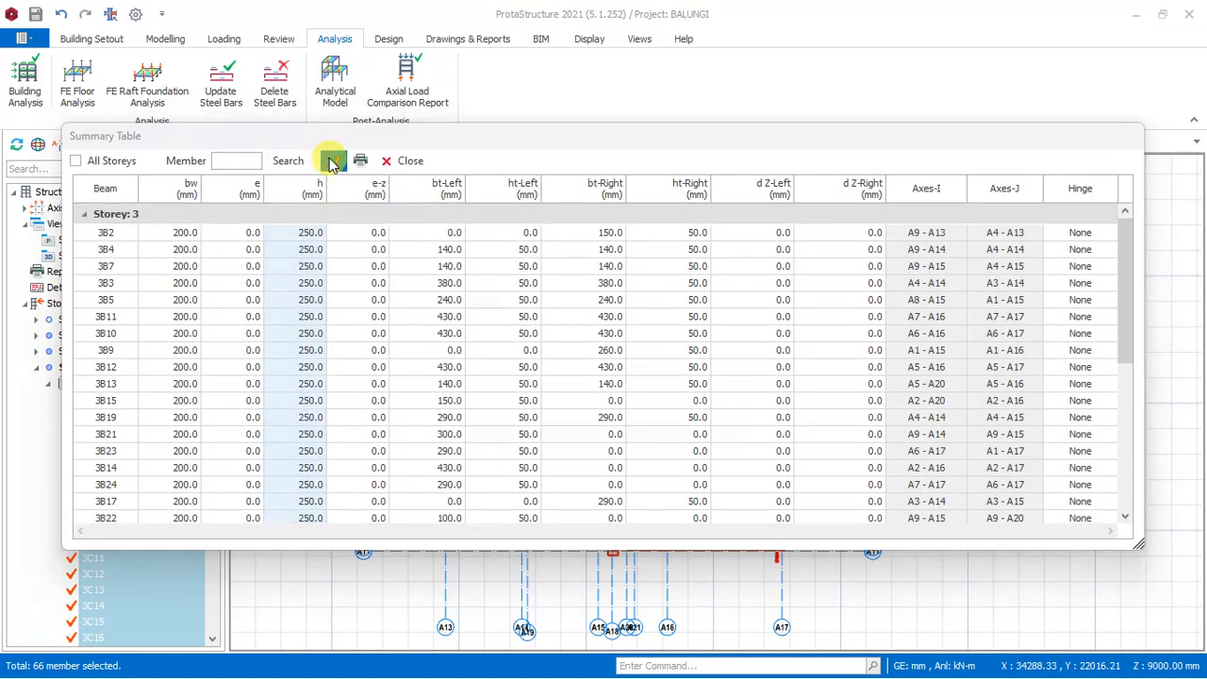
{"action": "left_click", "coordinate": [333, 161]}
{"action": "left_click", "coordinate": [637, 423]}
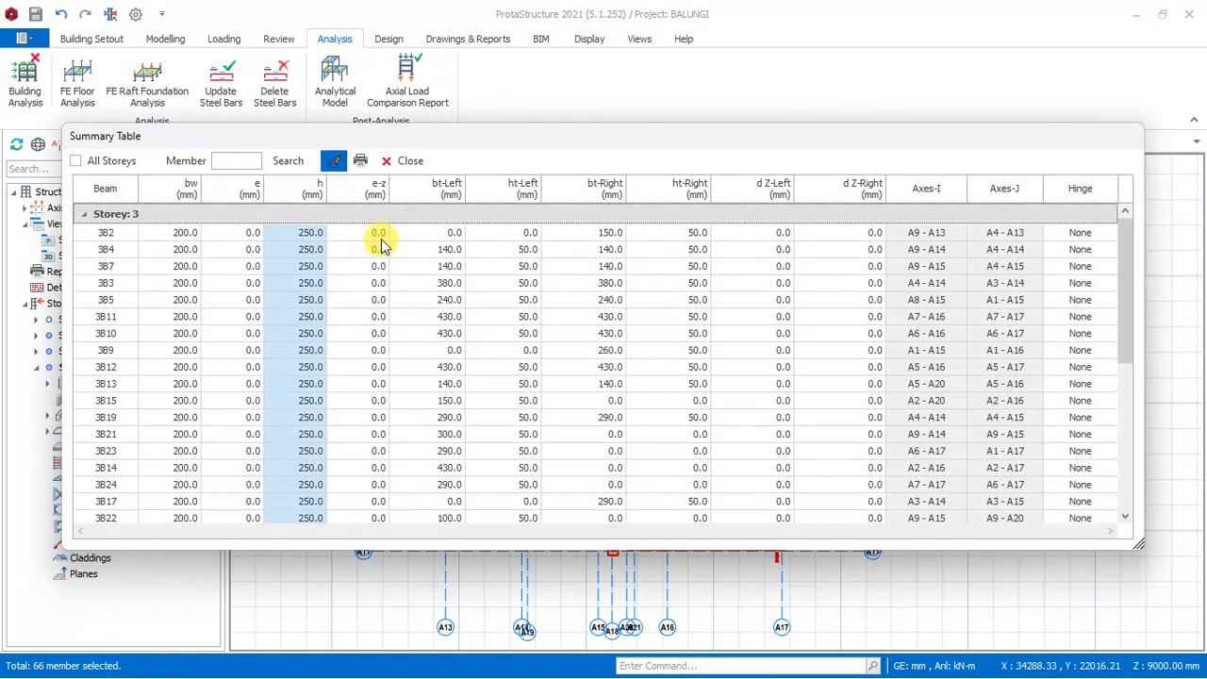
{"action": "left_click", "coordinate": [617, 322]}
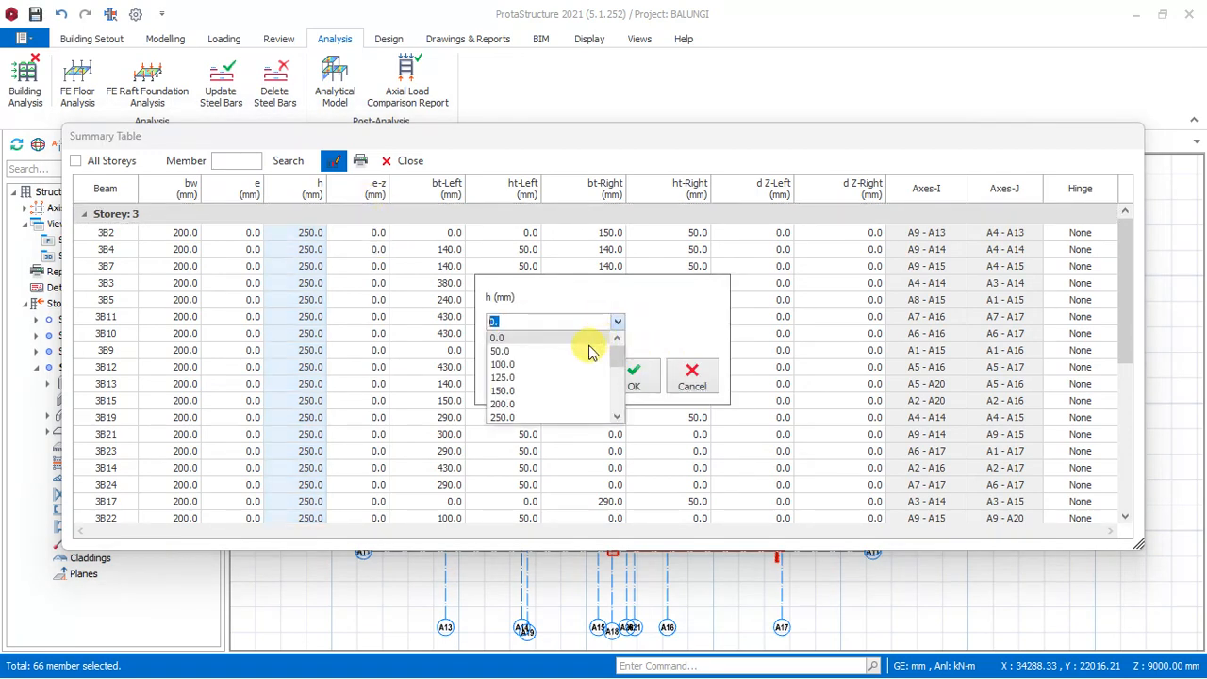
{"action": "scroll", "coordinate": [569, 377], "scroll_direction": "down", "scroll_amount": 2}
{"action": "left_click", "coordinate": [502, 350]}
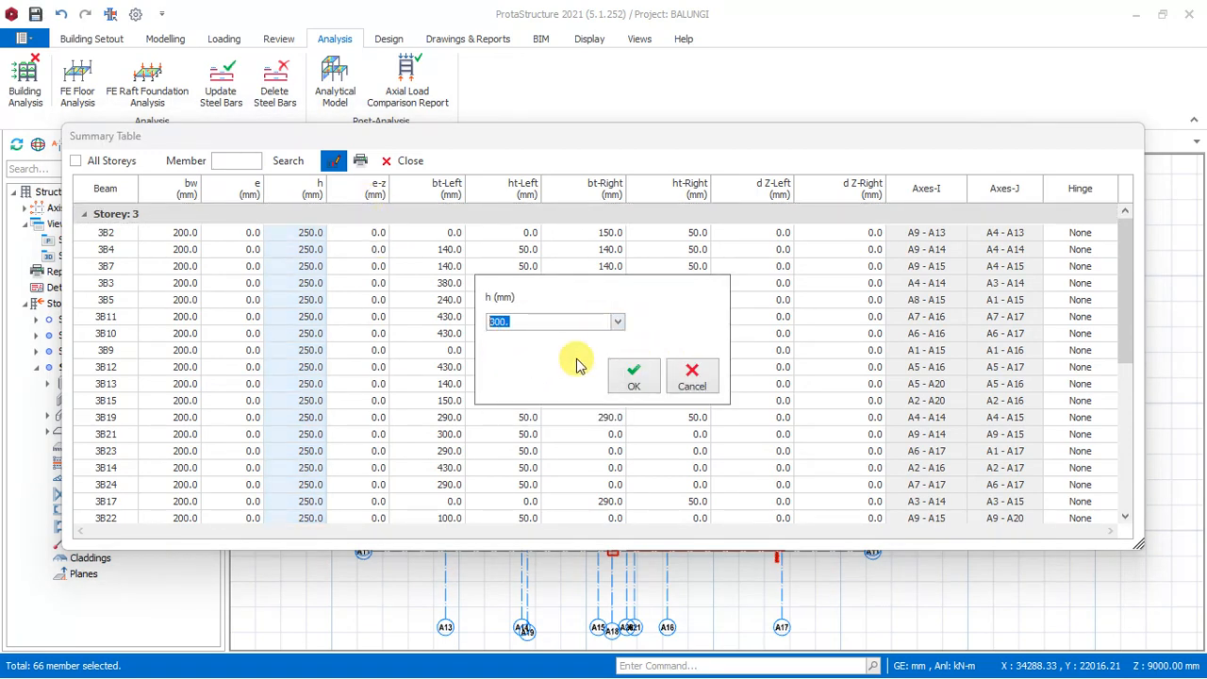
{"action": "left_click", "coordinate": [632, 377]}
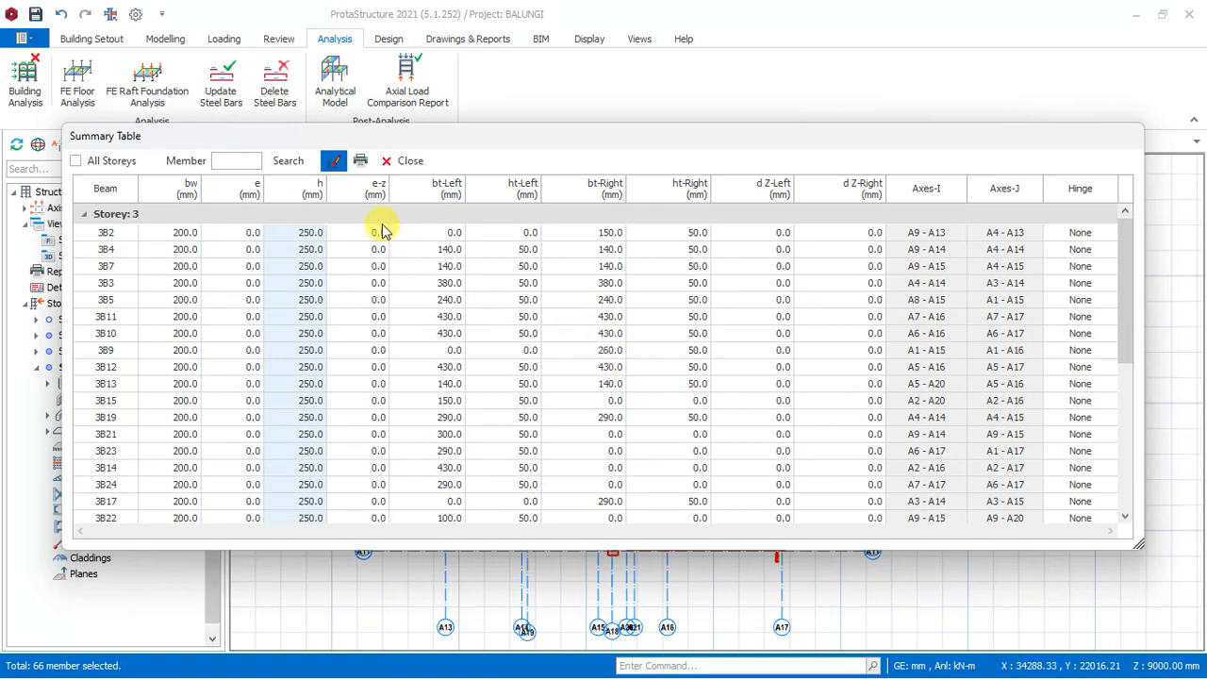
{"action": "left_click", "coordinate": [404, 166]}
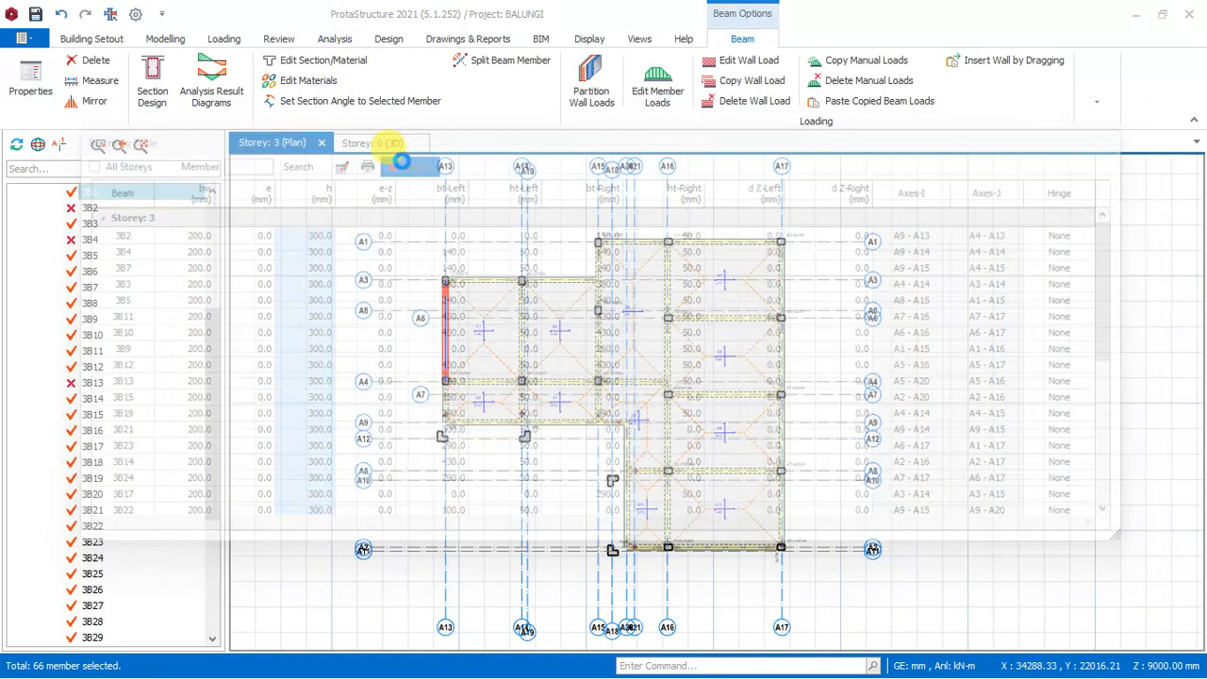
Rerun the building analysis with beam reinforcement design and bar re-selection for beams enabled.
{"action": "left_click", "coordinate": [332, 38]}
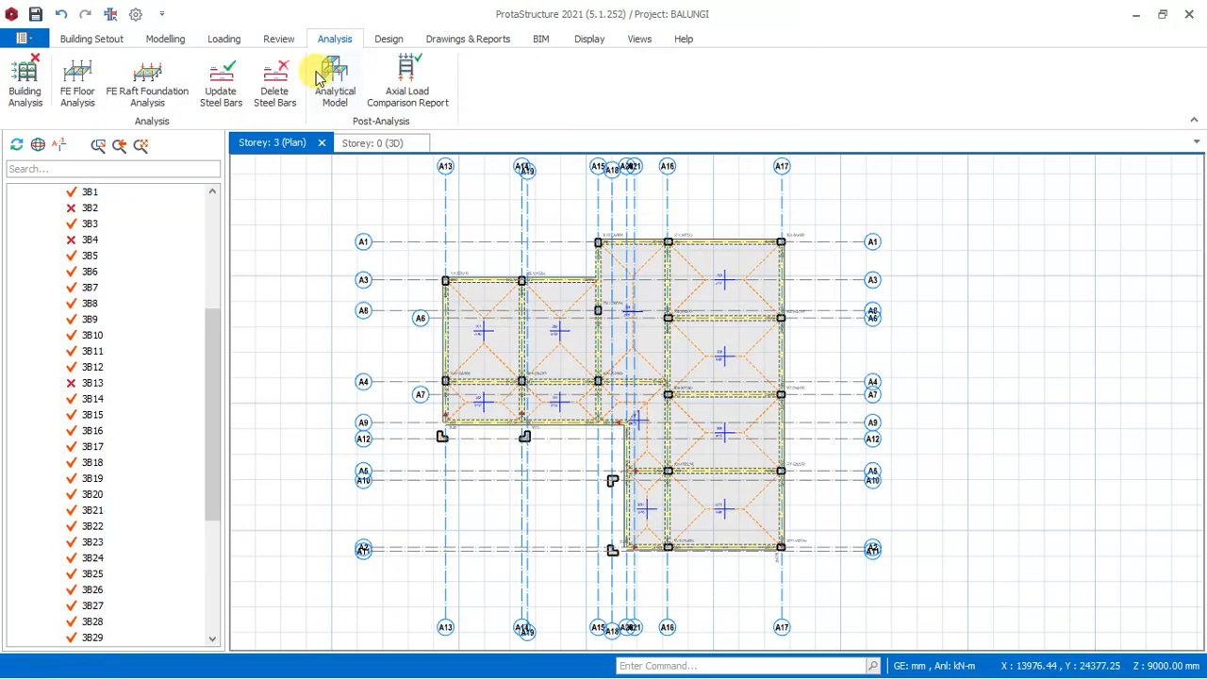
{"action": "left_click", "coordinate": [25, 86]}
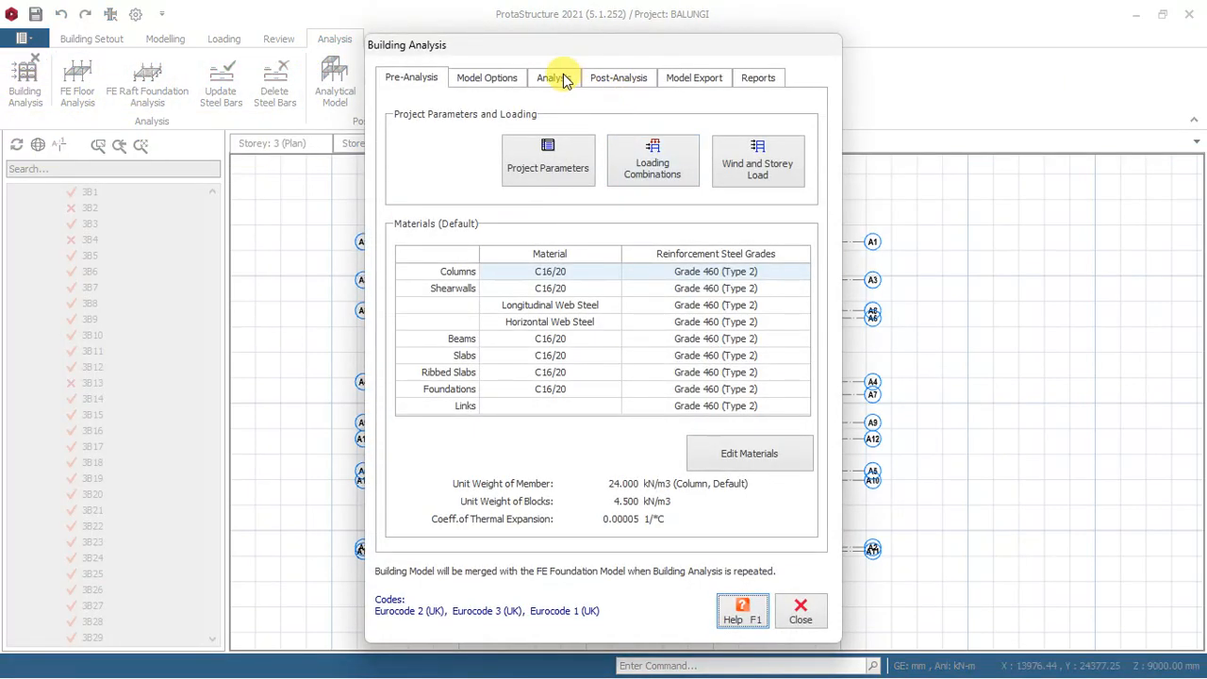
{"action": "left_click", "coordinate": [558, 78]}
{"action": "left_click", "coordinate": [606, 200]}
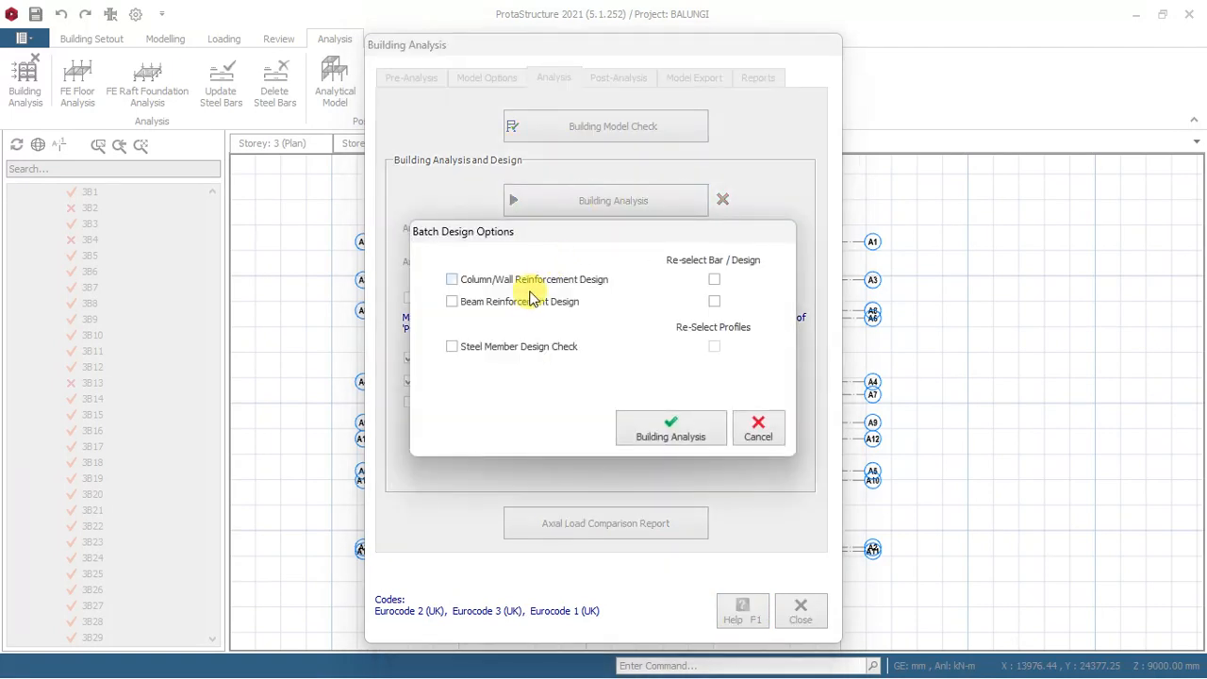
{"action": "left_click", "coordinate": [458, 302]}
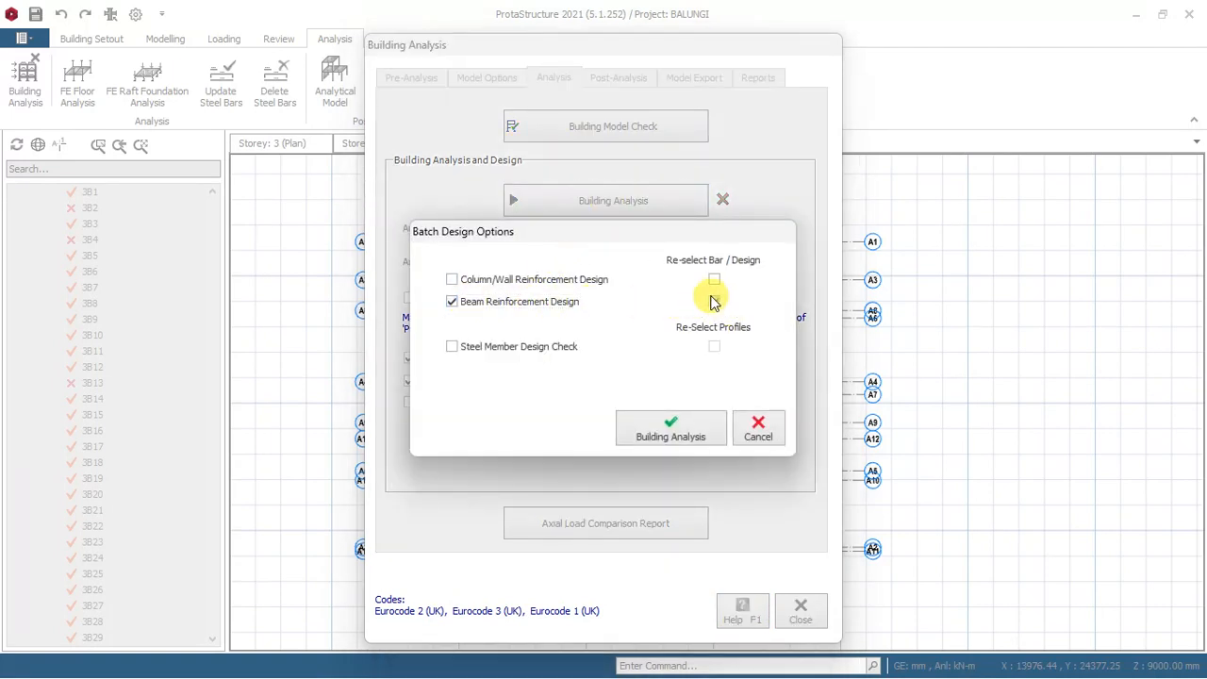
{"action": "left_click", "coordinate": [714, 300]}
{"action": "left_click", "coordinate": [669, 427]}
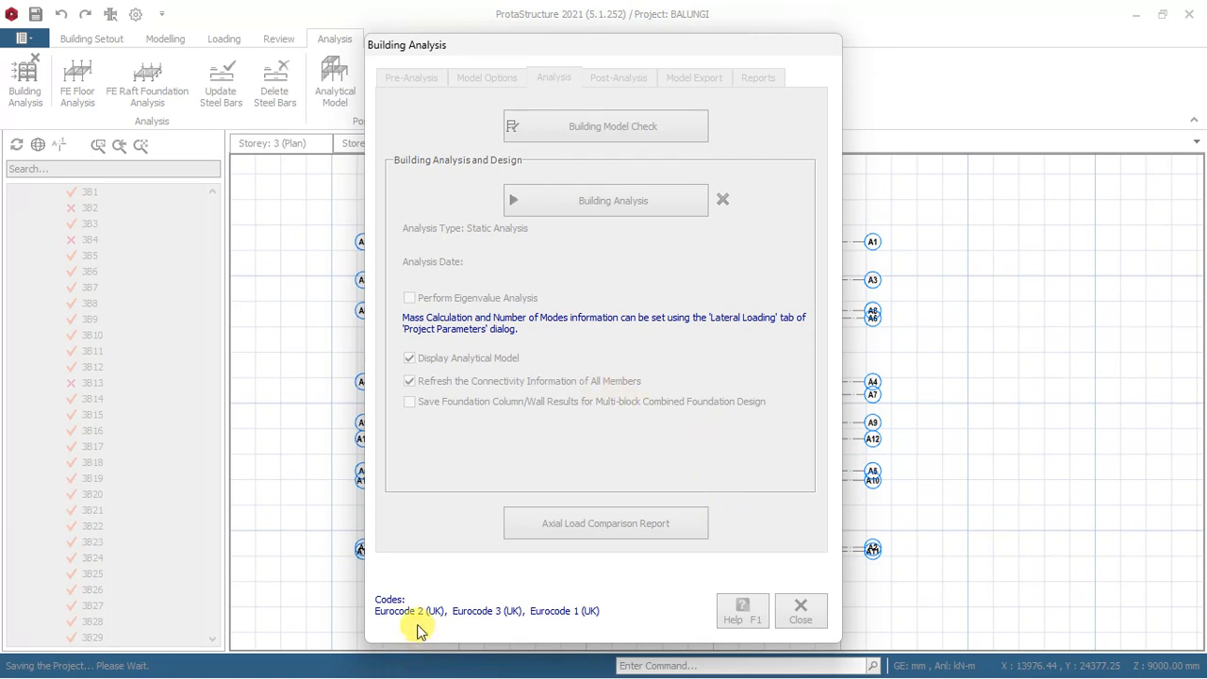
{"action": "key", "text": "super"}
{"action": "left_click", "coordinate": [531, 664]}
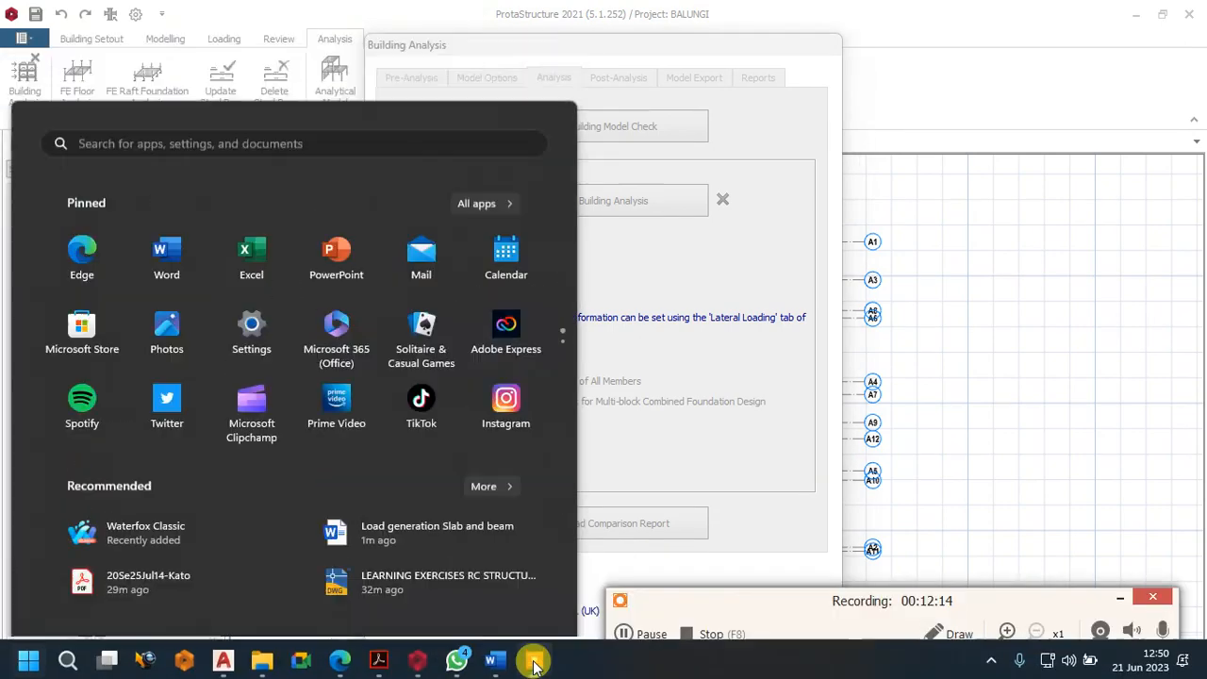
{"action": "left_click", "coordinate": [630, 634]}
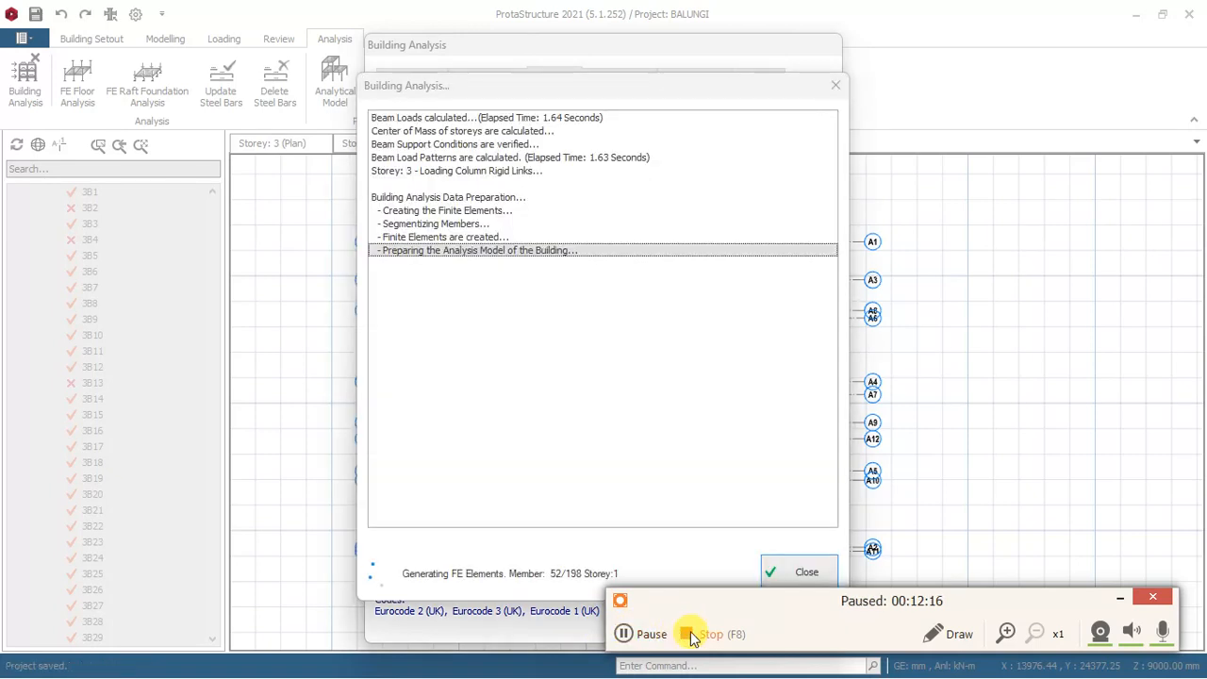
{"action": "left_click", "coordinate": [650, 634]}
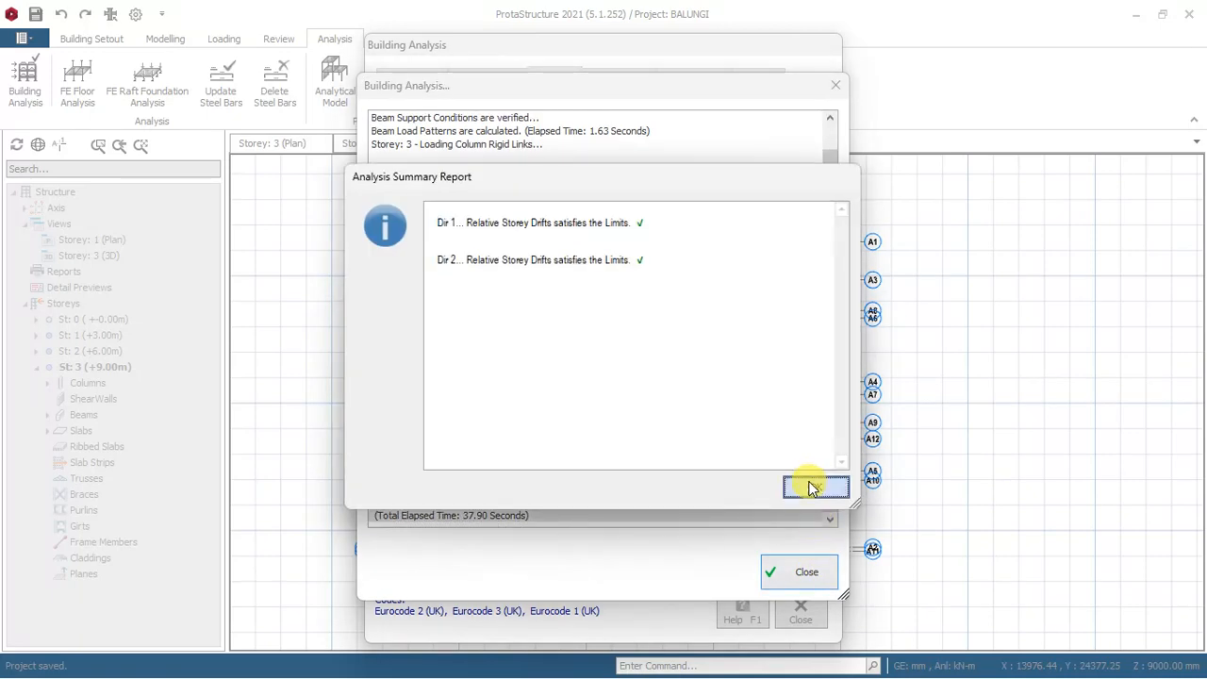
Dismiss the analysis summary report, close the Building Analysis windows and close the analytical model view.
{"action": "left_click", "coordinate": [811, 487]}
{"action": "left_click", "coordinate": [806, 577]}
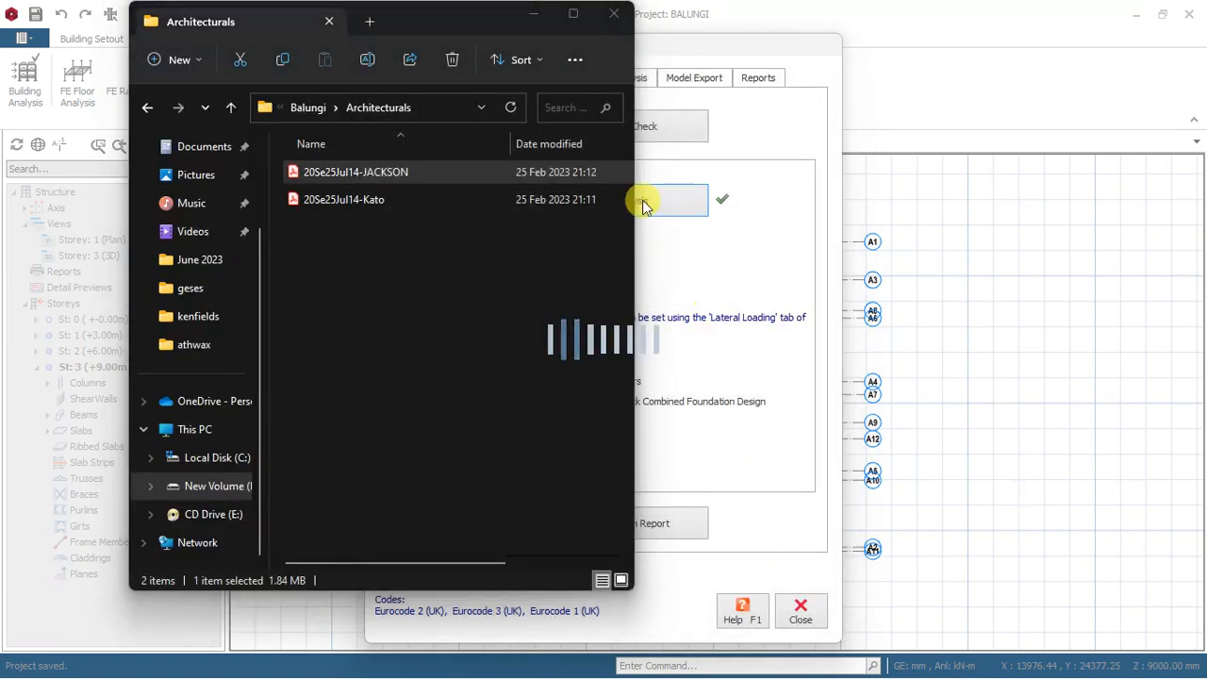
{"action": "left_click", "coordinate": [528, 40]}
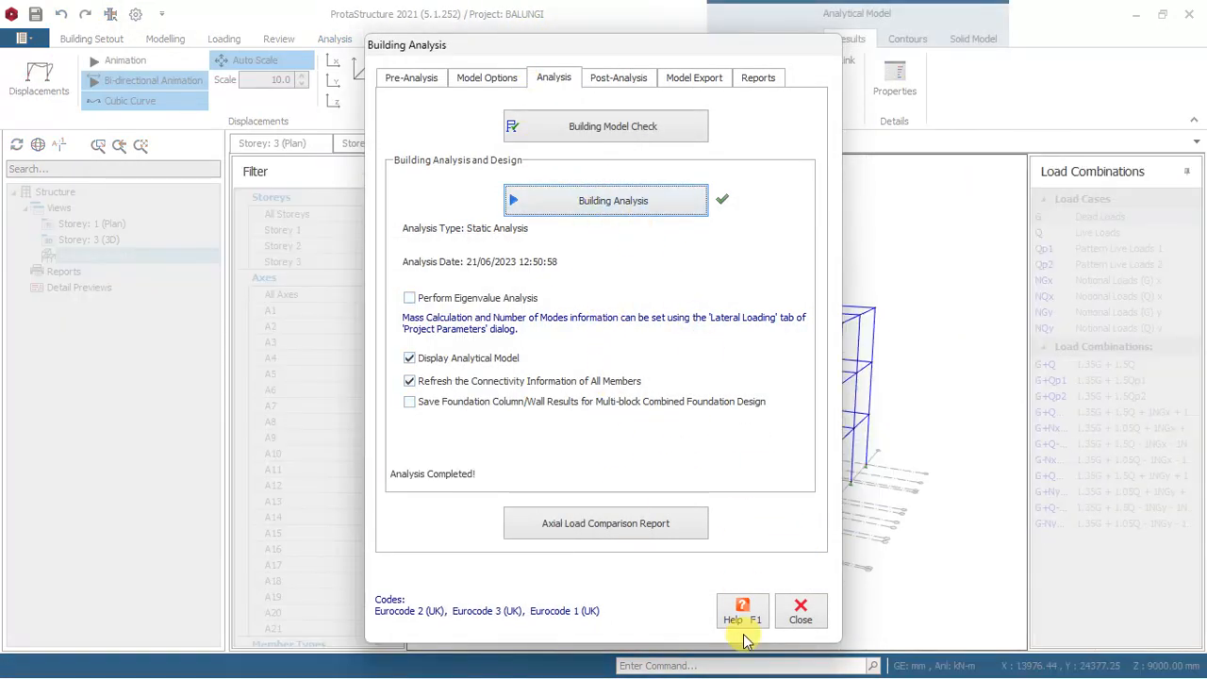
{"action": "left_click", "coordinate": [801, 622]}
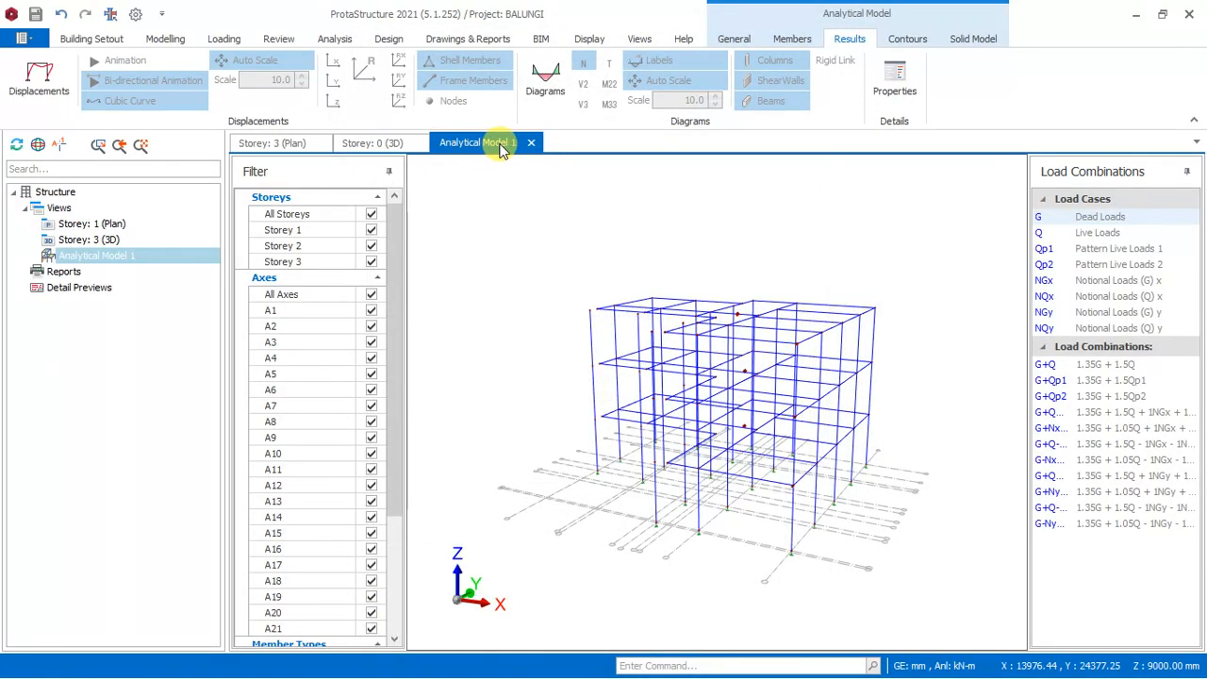
{"action": "left_click", "coordinate": [532, 142]}
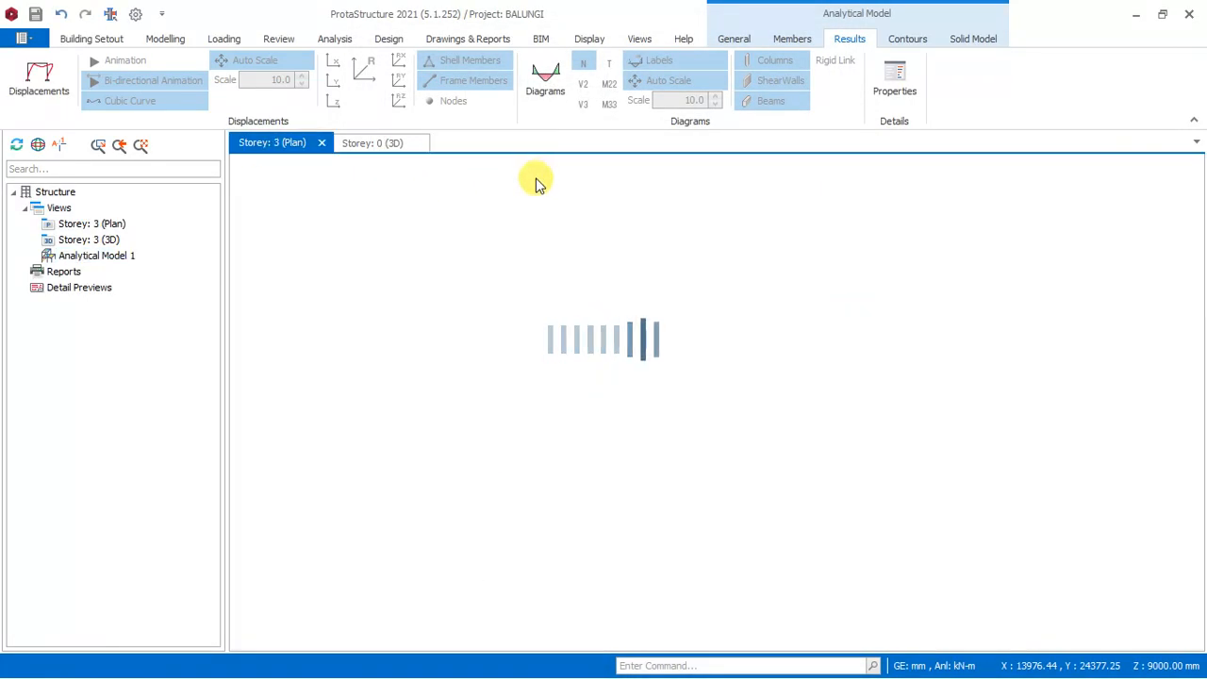
Return to the 3D view and check the design status of the beams on all storeys from the front, right and back.
{"action": "scroll", "coordinate": [764, 325], "scroll_direction": "down", "scroll_amount": 3}
{"action": "scroll", "coordinate": [872, 367], "scroll_direction": "up", "scroll_amount": 2}
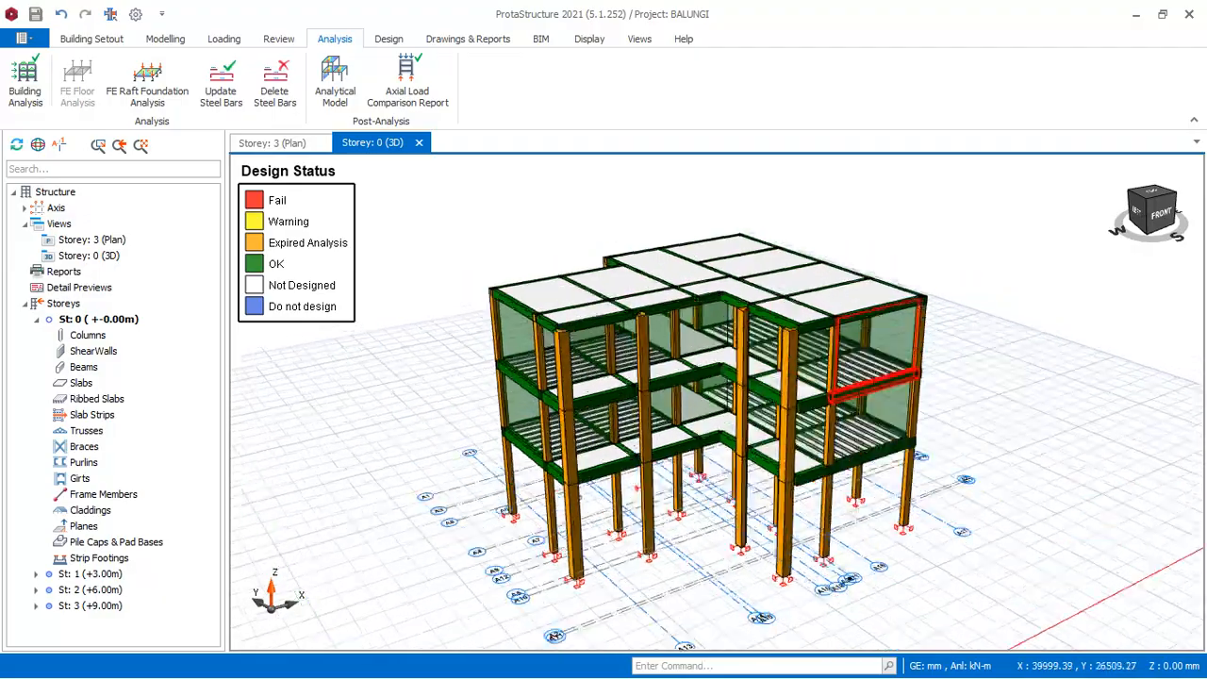
{"action": "mouse_move", "coordinate": [973, 251]}
{"action": "middle_mouse_down"}
{"action": "mouse_move", "coordinate": [949, 277]}
{"action": "mouse_move", "coordinate": [824, 257]}
{"action": "middle_mouse_up"}
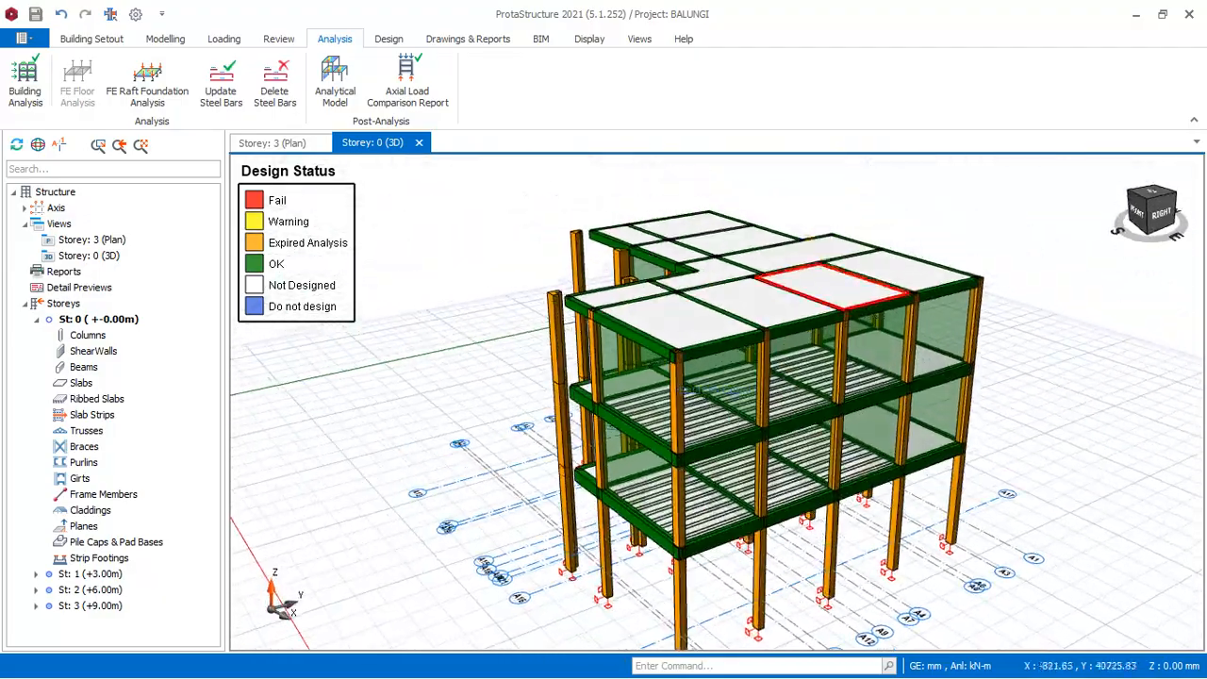
{"action": "scroll", "coordinate": [827, 278], "scroll_direction": "up", "scroll_amount": 3}
{"action": "scroll", "coordinate": [758, 349], "scroll_direction": "down", "scroll_amount": 3}
{"action": "scroll", "coordinate": [757, 349], "scroll_direction": "up", "scroll_amount": 3}
{"action": "mouse_move", "coordinate": [809, 347]}
{"action": "middle_mouse_down"}
{"action": "mouse_move", "coordinate": [768, 293]}
{"action": "mouse_move", "coordinate": [661, 272]}
{"action": "middle_mouse_up"}
{"action": "scroll", "coordinate": [613, 397], "scroll_direction": "down", "scroll_amount": 3}
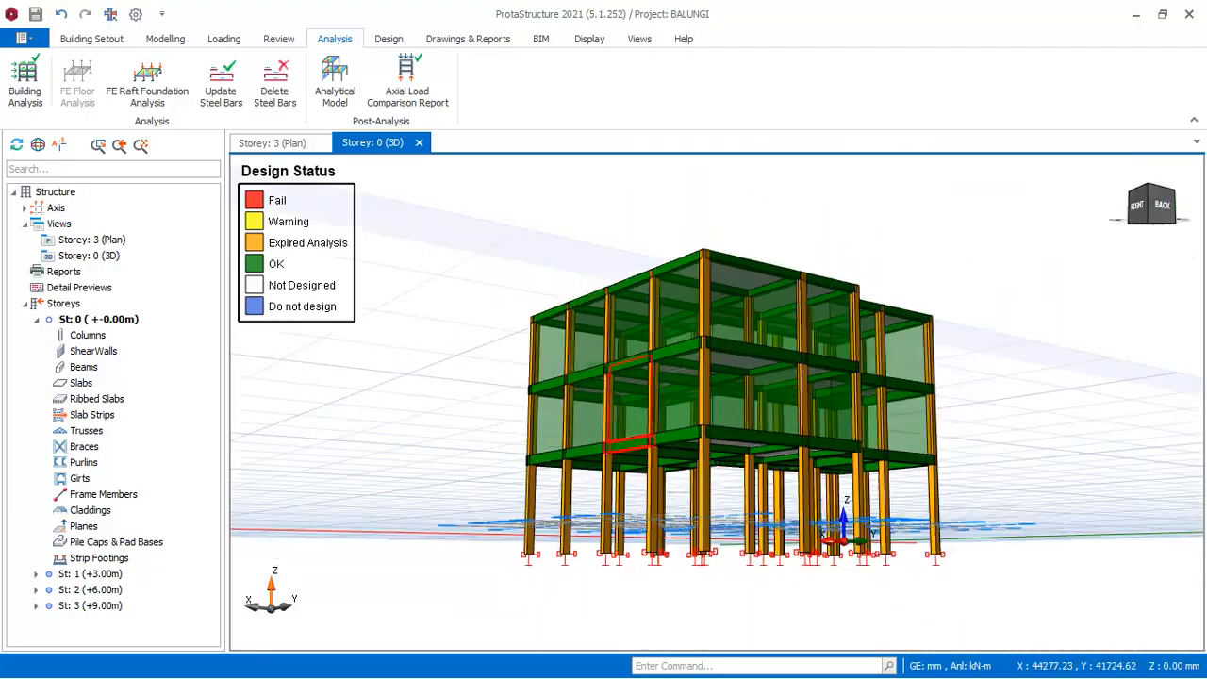
{"action": "scroll", "coordinate": [886, 412], "scroll_direction": "up", "scroll_amount": 1}
{"action": "mouse_move", "coordinate": [886, 412]}
{"action": "middle_mouse_down"}
{"action": "mouse_move", "coordinate": [986, 342]}
{"action": "mouse_move", "coordinate": [927, 372]}
{"action": "mouse_move", "coordinate": [916, 405]}
{"action": "mouse_move", "coordinate": [844, 370]}
{"action": "mouse_move", "coordinate": [722, 368]}
{"action": "mouse_move", "coordinate": [881, 424]}
{"action": "middle_mouse_up"}
{"action": "scroll", "coordinate": [886, 424], "scroll_direction": "up", "scroll_amount": 1}
{"action": "middle_click_drag", "start_coordinate": [1069, 337], "coordinate": [775, 357]}
{"action": "scroll", "coordinate": [775, 358], "scroll_direction": "down", "scroll_amount": 3}
{"action": "scroll", "coordinate": [716, 426], "scroll_direction": "up", "scroll_amount": 6}
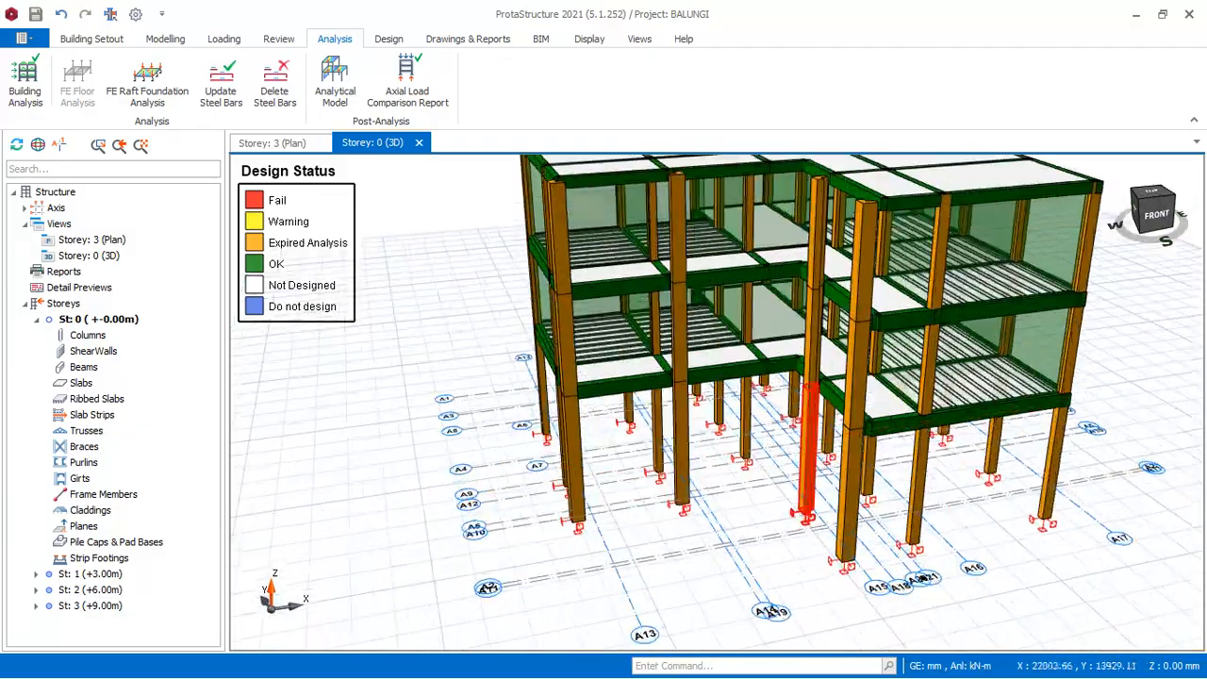
Examine the beams and columns of every storey from the left side, the inner corner and the front elevation.
{"action": "middle_click_drag", "start_coordinate": [716, 427], "coordinate": [813, 396]}
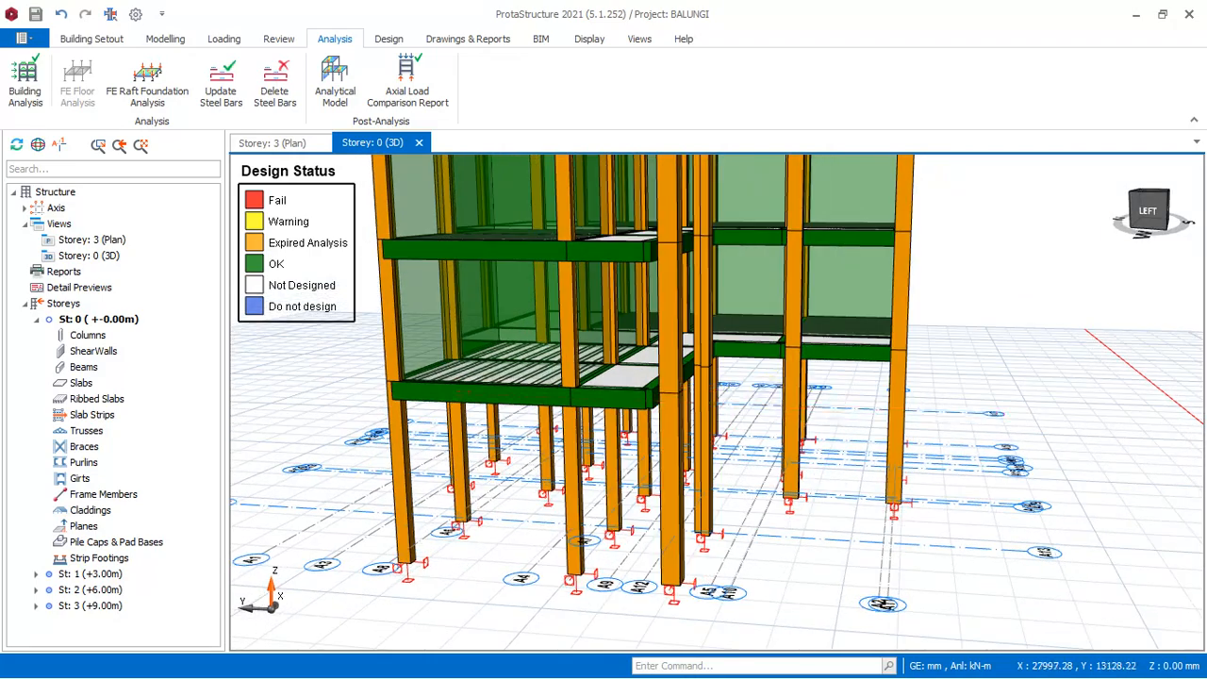
{"action": "scroll", "coordinate": [869, 444], "scroll_direction": "down", "scroll_amount": 2}
{"action": "scroll", "coordinate": [736, 304], "scroll_direction": "up", "scroll_amount": 3}
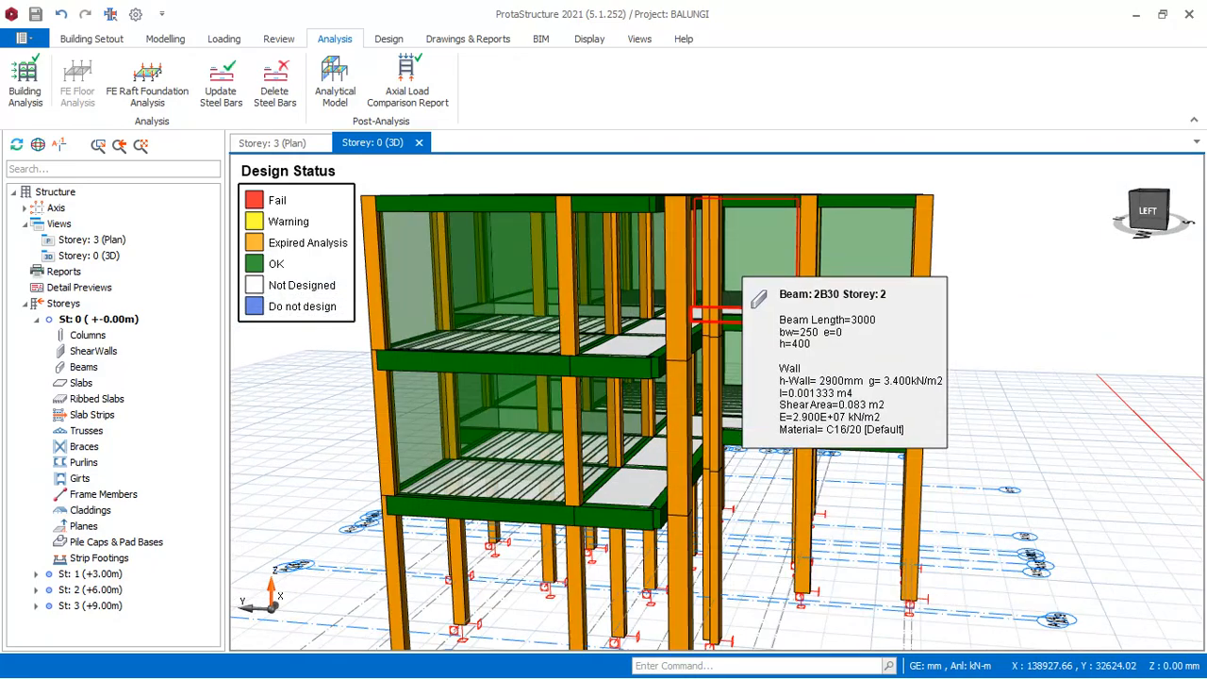
{"action": "scroll", "coordinate": [735, 304], "scroll_direction": "down", "scroll_amount": 3}
{"action": "scroll", "coordinate": [820, 301], "scroll_direction": "up", "scroll_amount": 2}
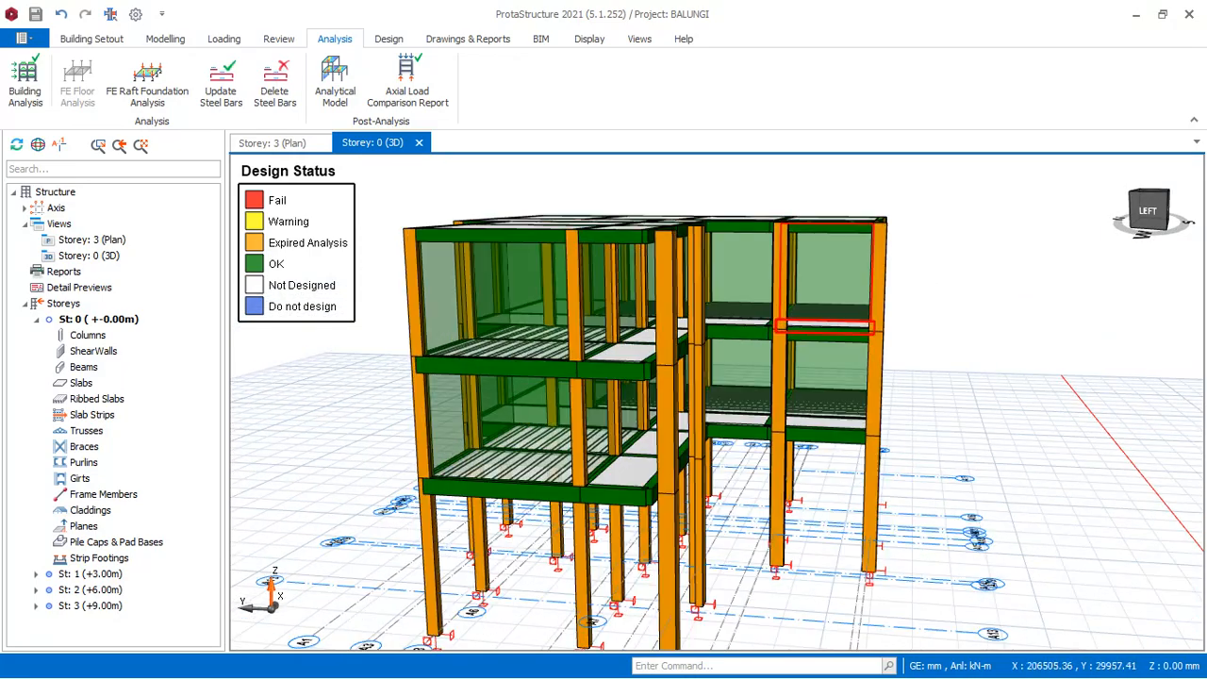
{"action": "middle_click_drag", "start_coordinate": [959, 229], "coordinate": [849, 254]}
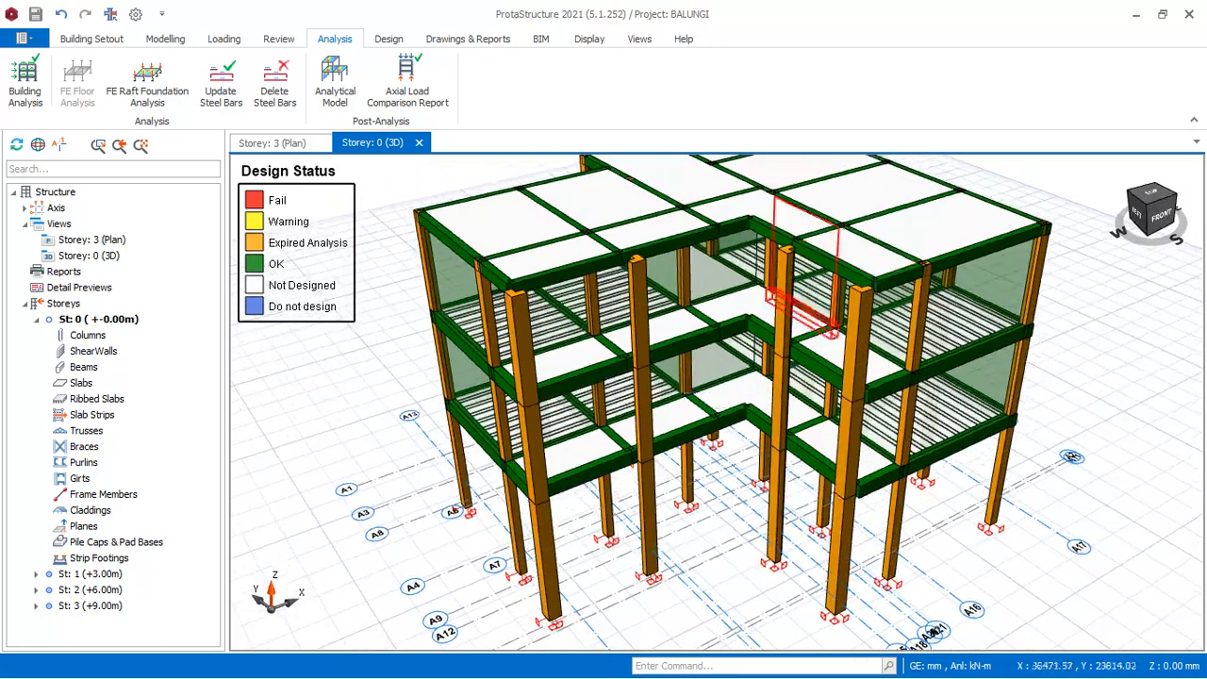
{"action": "scroll", "coordinate": [698, 423], "scroll_direction": "down", "scroll_amount": 2}
{"action": "scroll", "coordinate": [754, 493], "scroll_direction": "up", "scroll_amount": 2}
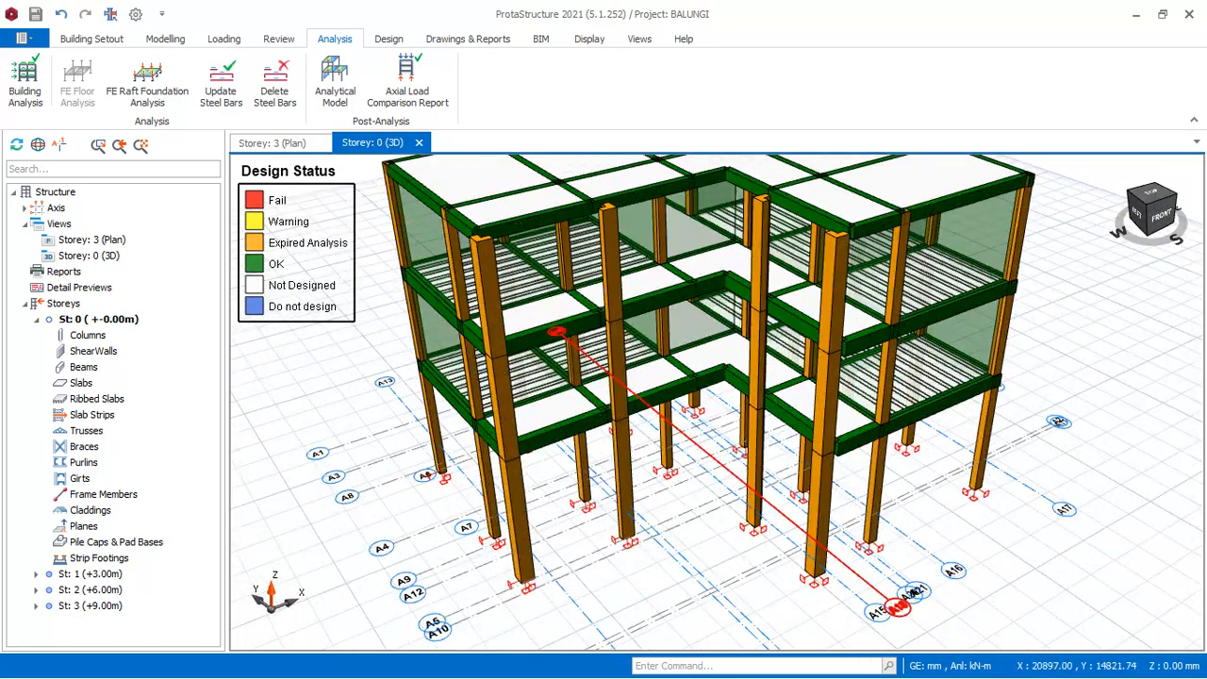
{"action": "middle_click_drag", "start_coordinate": [984, 457], "coordinate": [893, 418]}
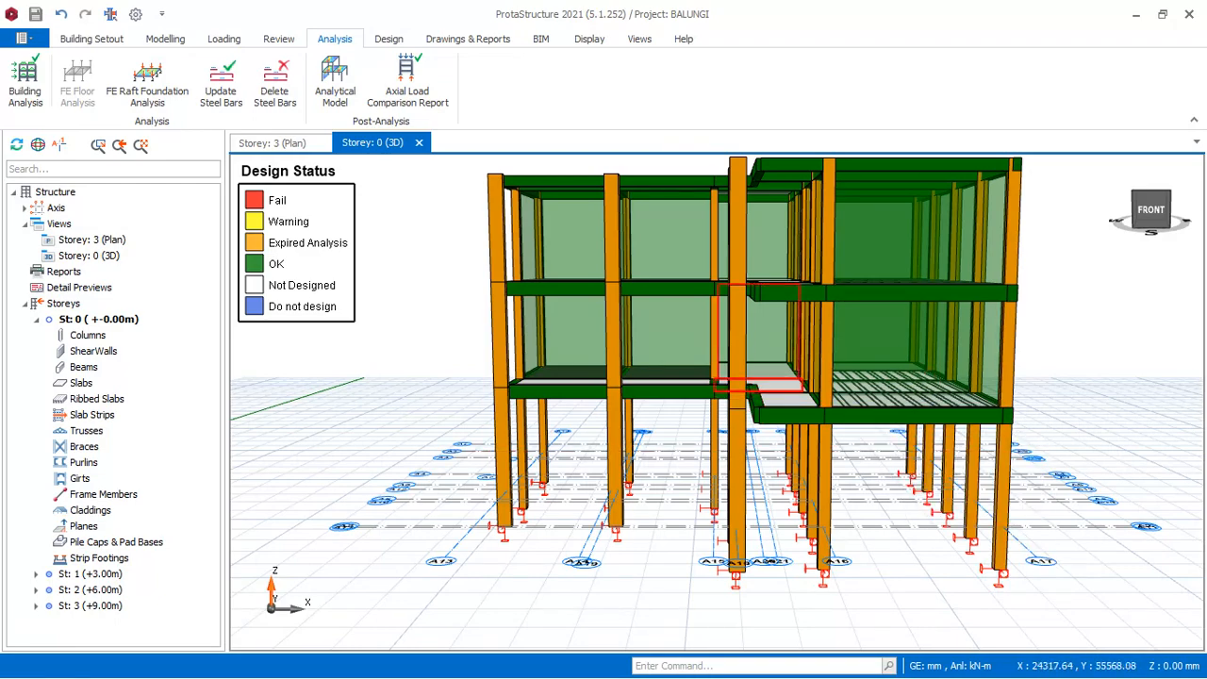
Switch the plan view from Storey 3 to Storey 0 at the foundation level.
{"action": "left_click_drag", "start_coordinate": [520, 366], "coordinate": [932, 361]}
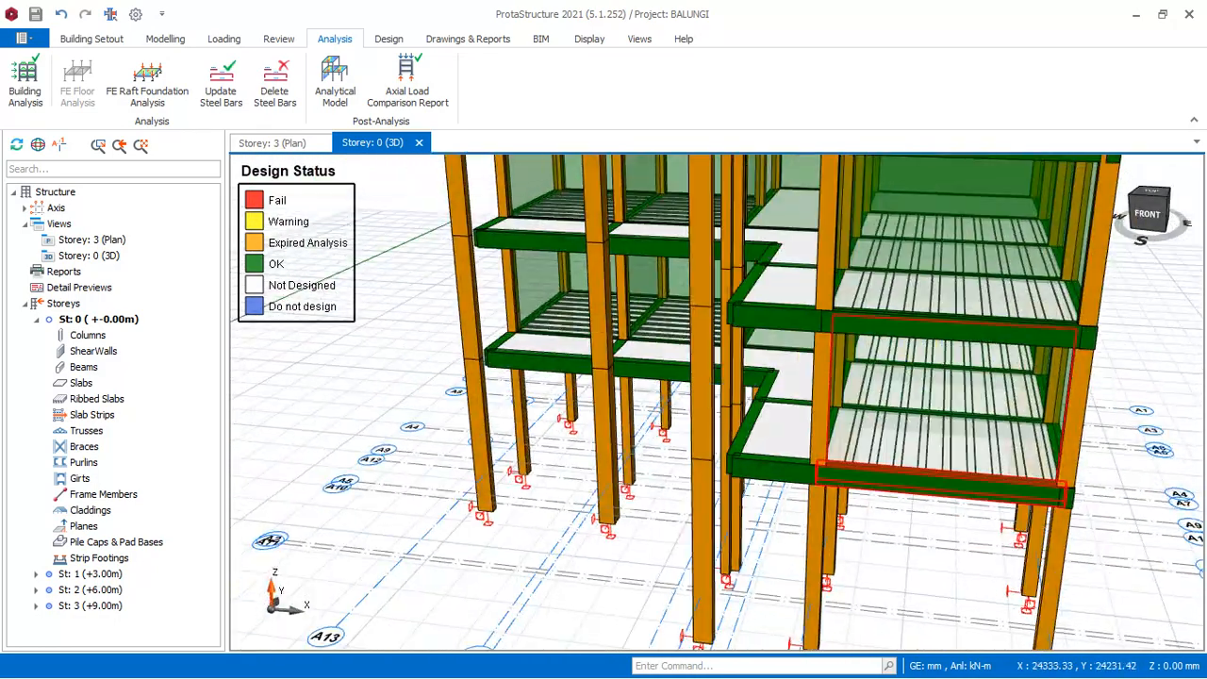
{"action": "scroll", "coordinate": [929, 361], "scroll_direction": "down", "scroll_amount": 4}
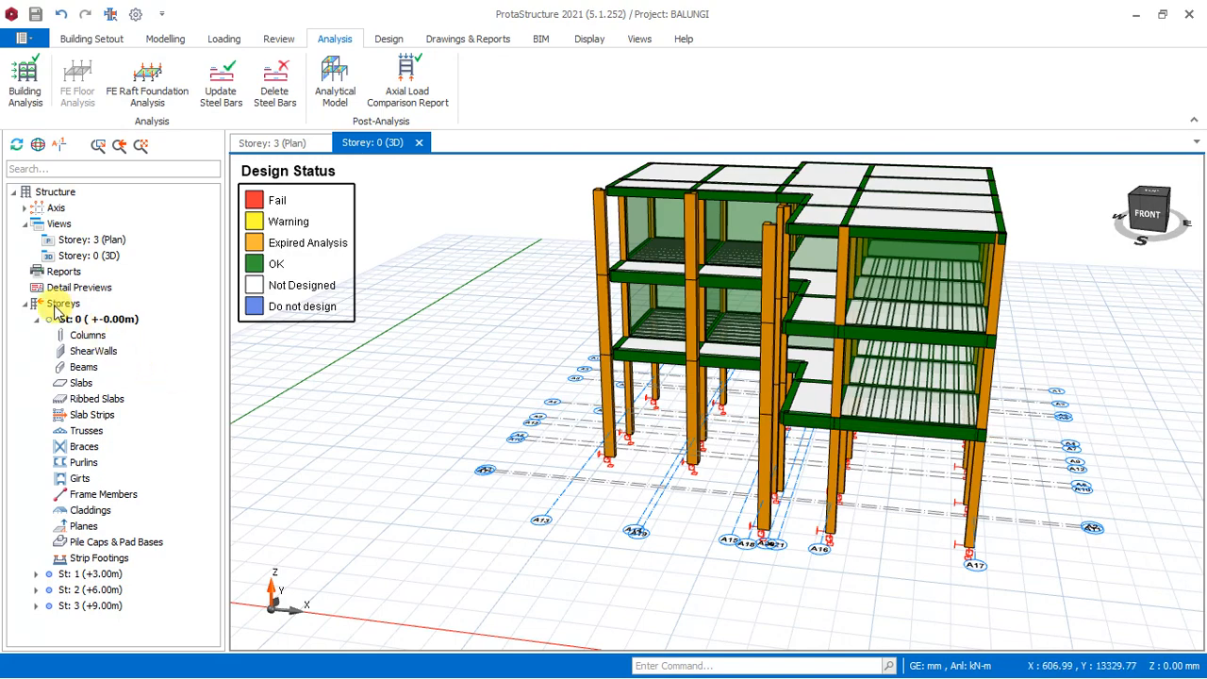
{"action": "left_click", "coordinate": [272, 144]}
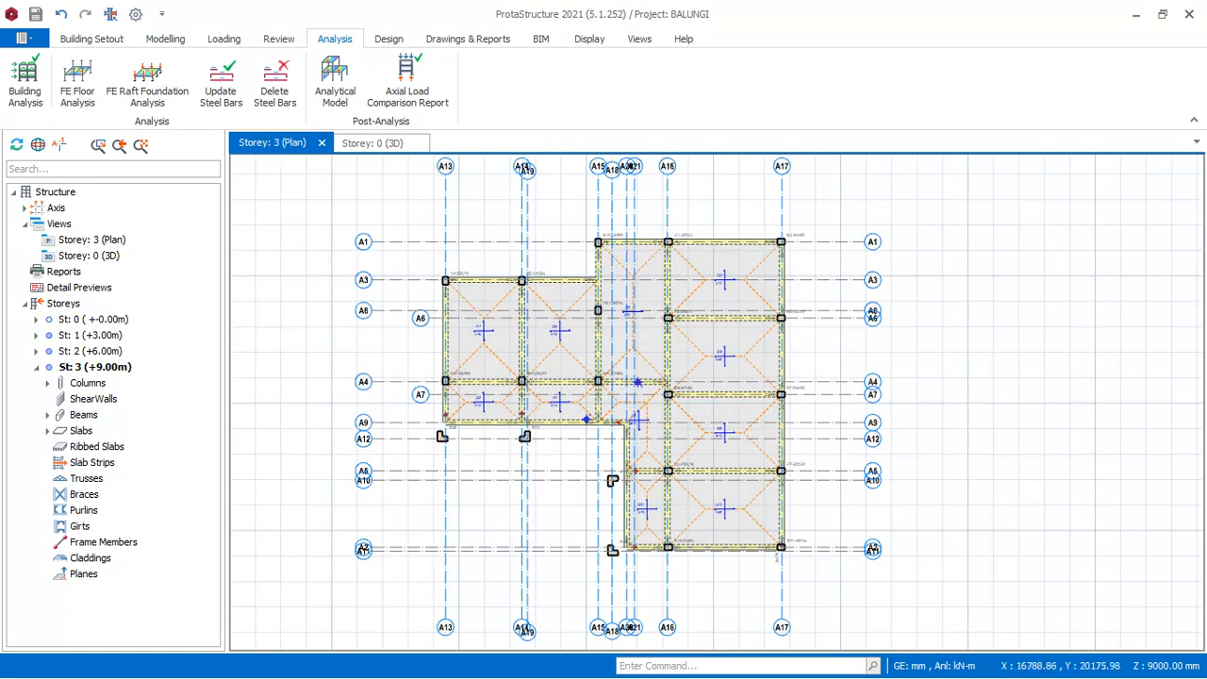
{"action": "double_click", "coordinate": [107, 320]}
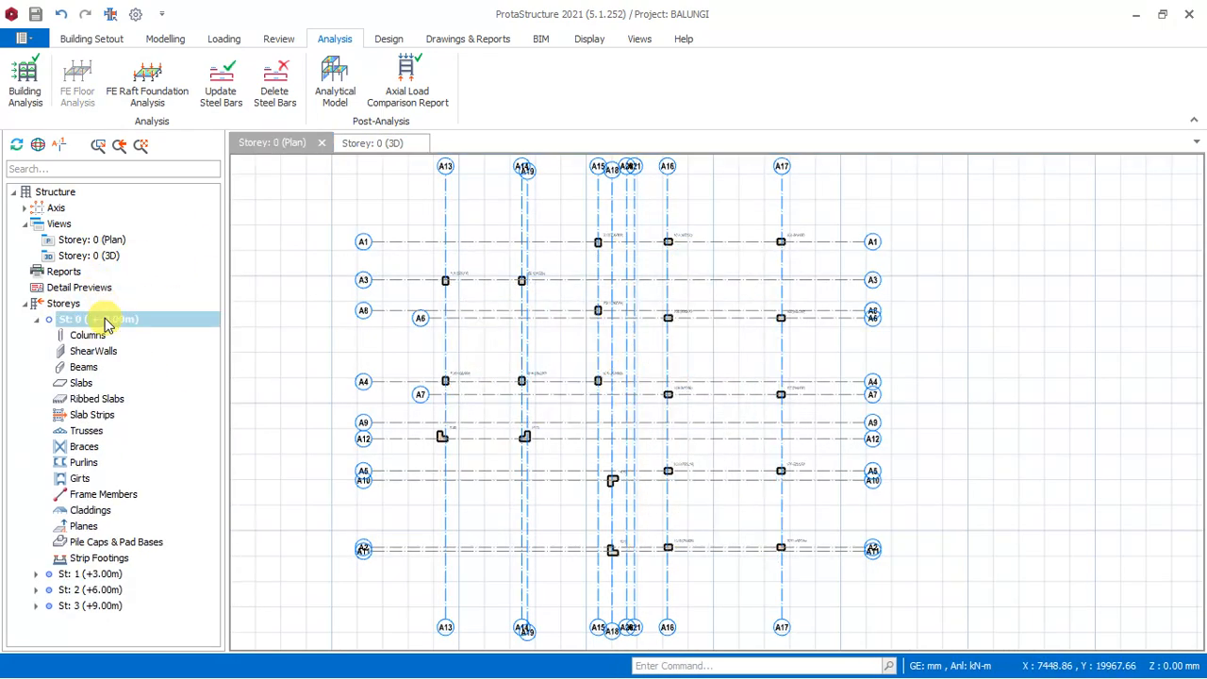
{"action": "scroll", "coordinate": [639, 279], "scroll_direction": "down", "scroll_amount": 2}
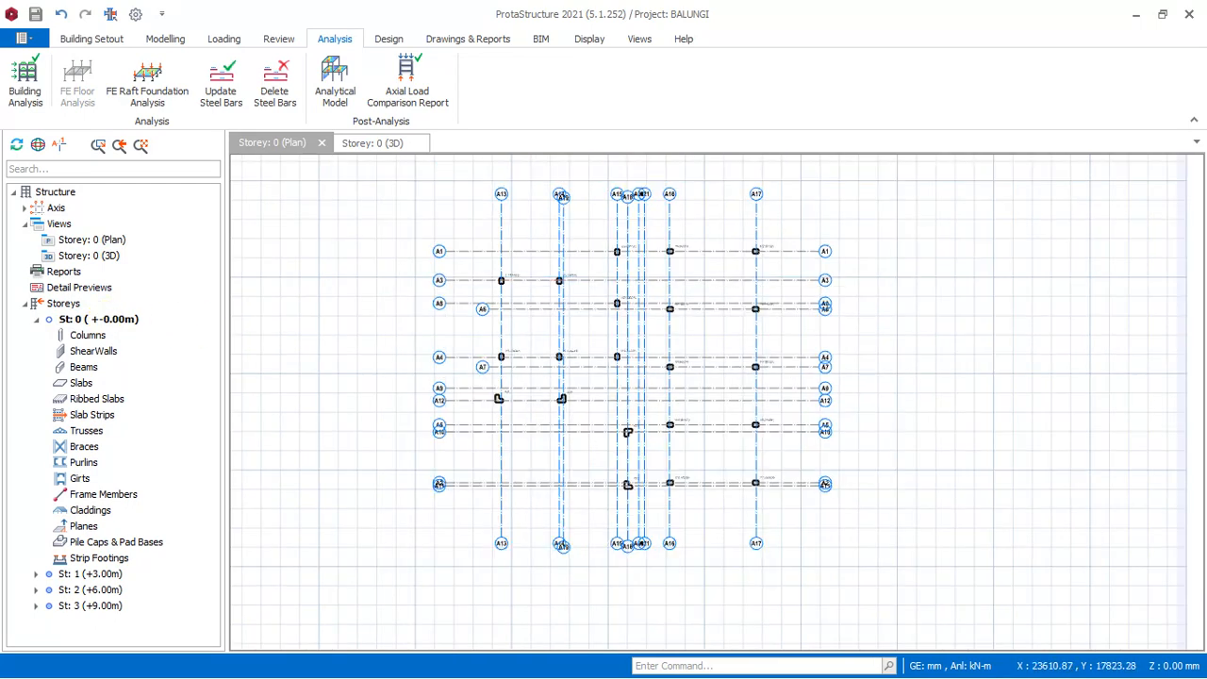
Insert pad footings under all columns of the Storey 0 plan and accept the Pad Footing Batch Design.
{"action": "left_click_drag", "start_coordinate": [479, 221], "coordinate": [801, 496]}
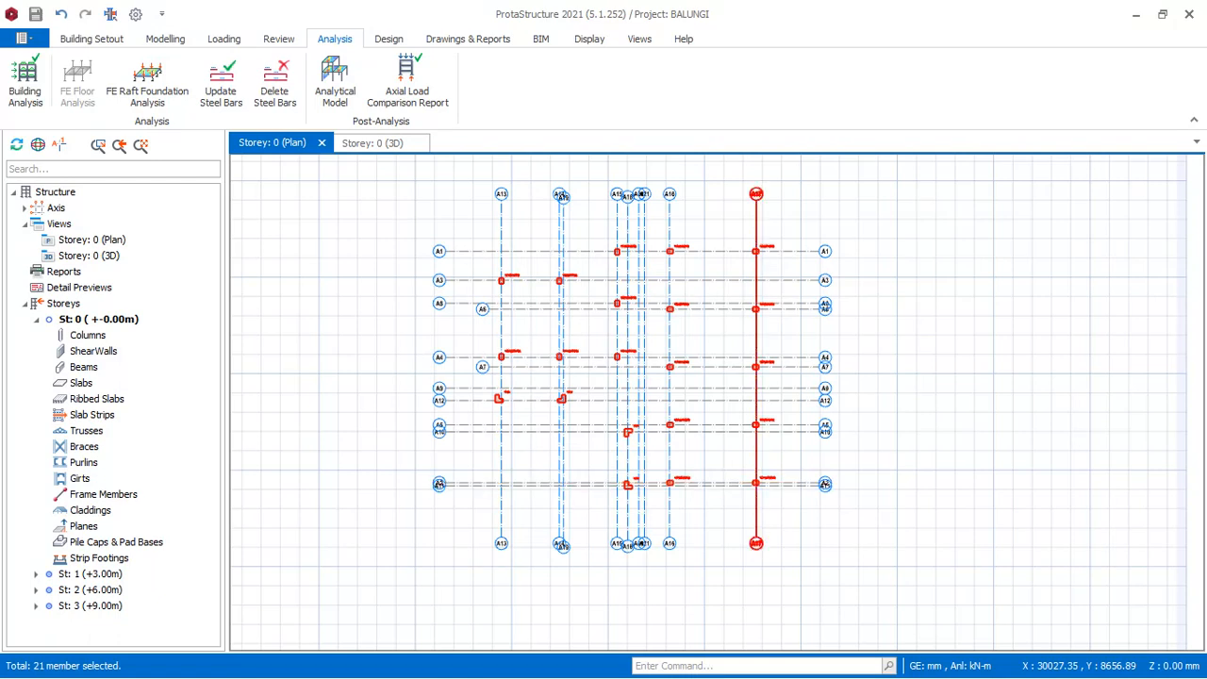
{"action": "right_click", "coordinate": [864, 225]}
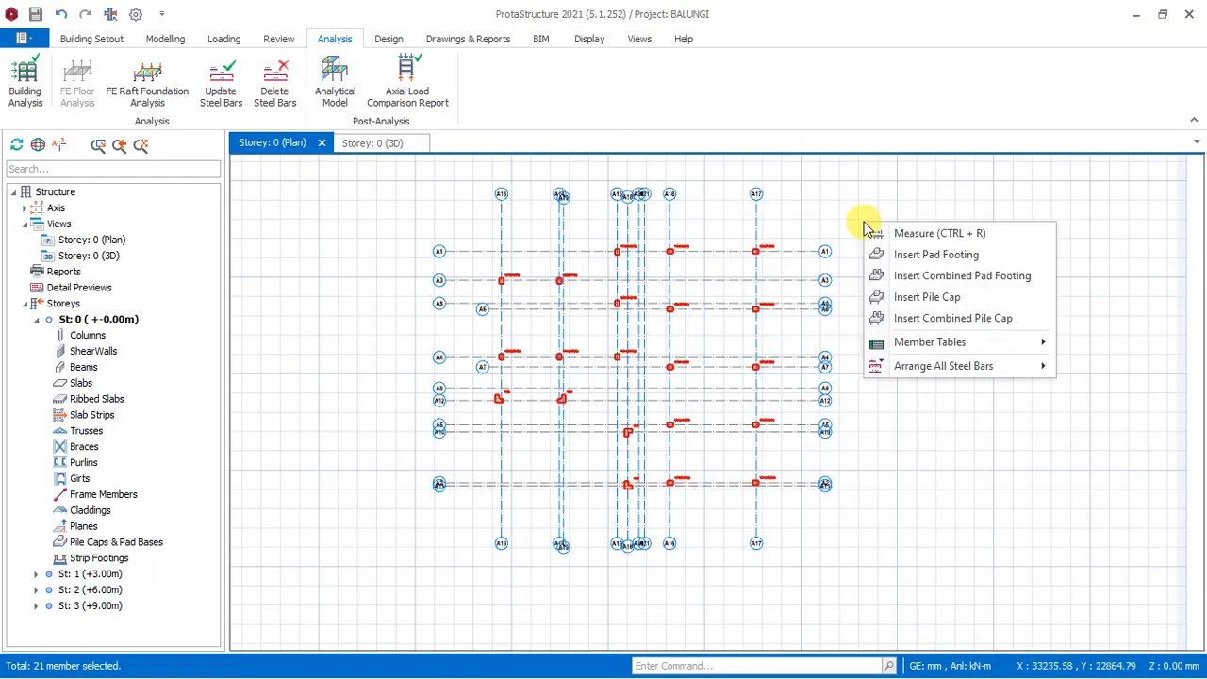
{"action": "left_click", "coordinate": [928, 257]}
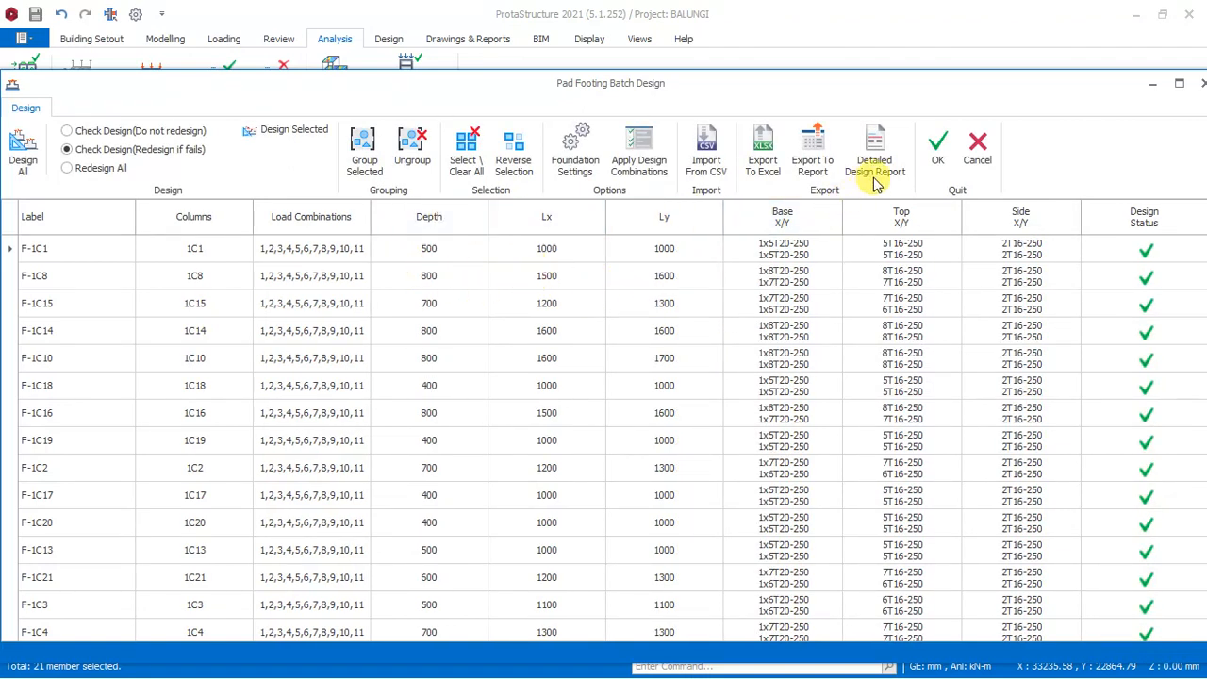
{"action": "left_click", "coordinate": [934, 160]}
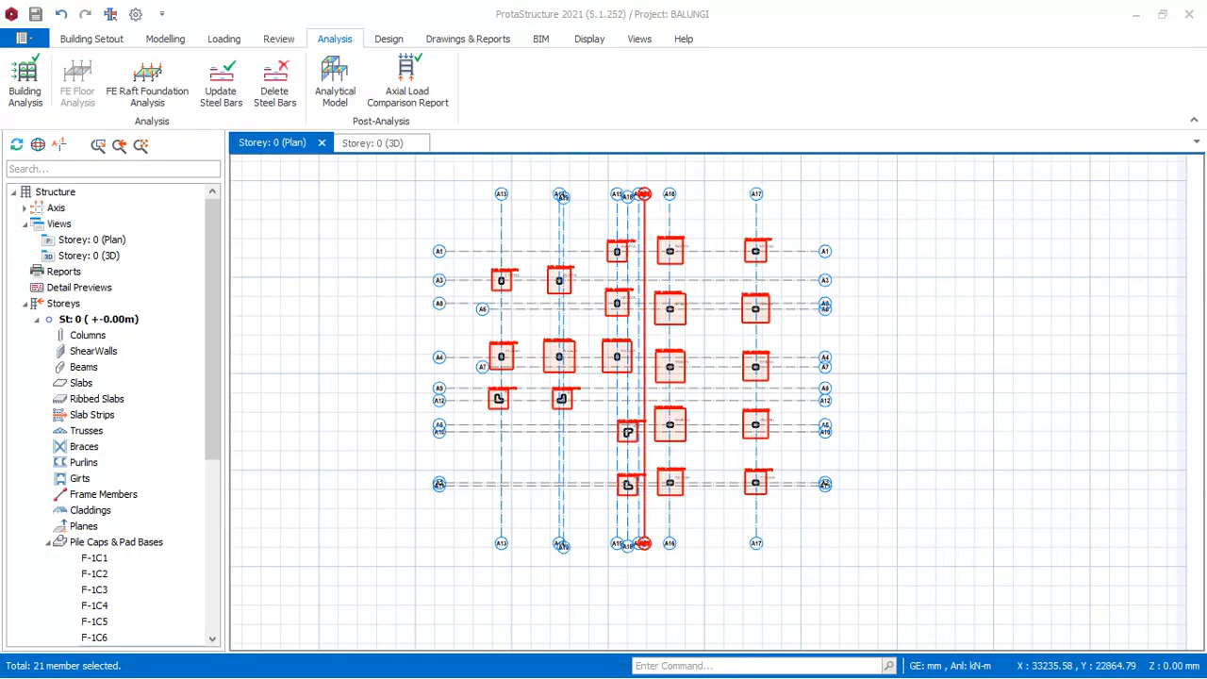
Examine the size and depth labels of the pad footings under columns 1C6 and 1C21 in the Storey 0 plan.
{"action": "scroll", "coordinate": [663, 349], "scroll_direction": "up", "scroll_amount": 3}
{"action": "scroll", "coordinate": [684, 381], "scroll_direction": "down", "scroll_amount": 3}
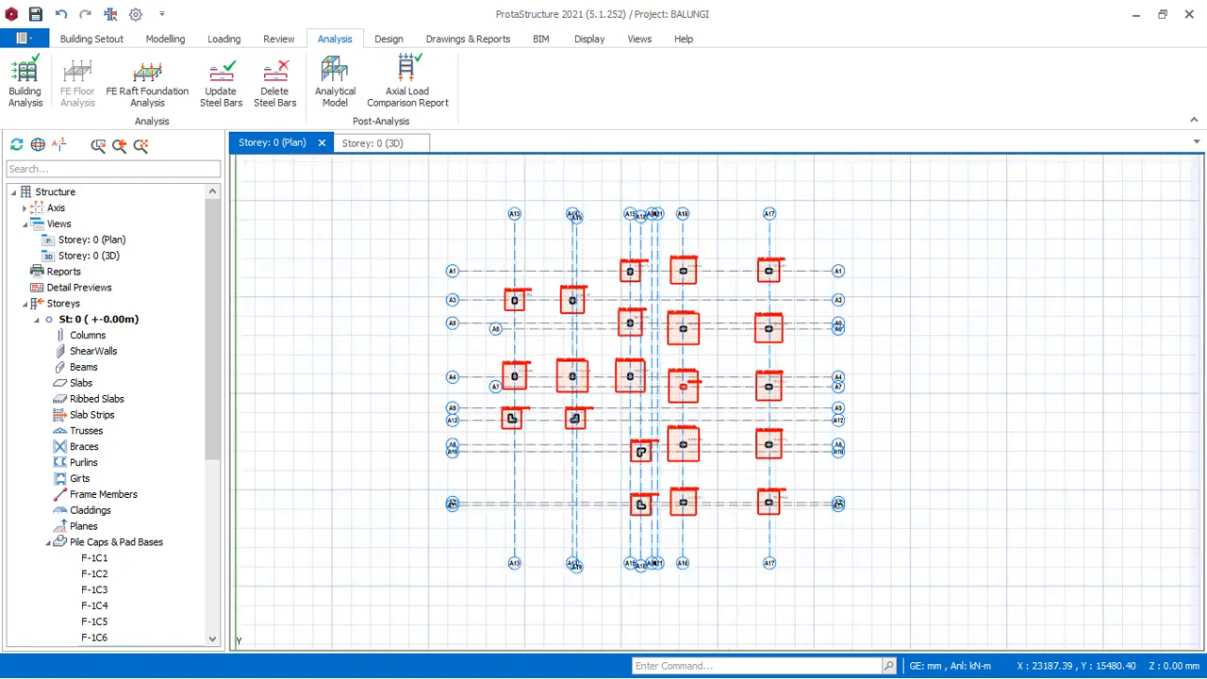
{"action": "scroll", "coordinate": [718, 283], "scroll_direction": "up", "scroll_amount": 2}
{"action": "scroll", "coordinate": [717, 313], "scroll_direction": "up", "scroll_amount": 6}
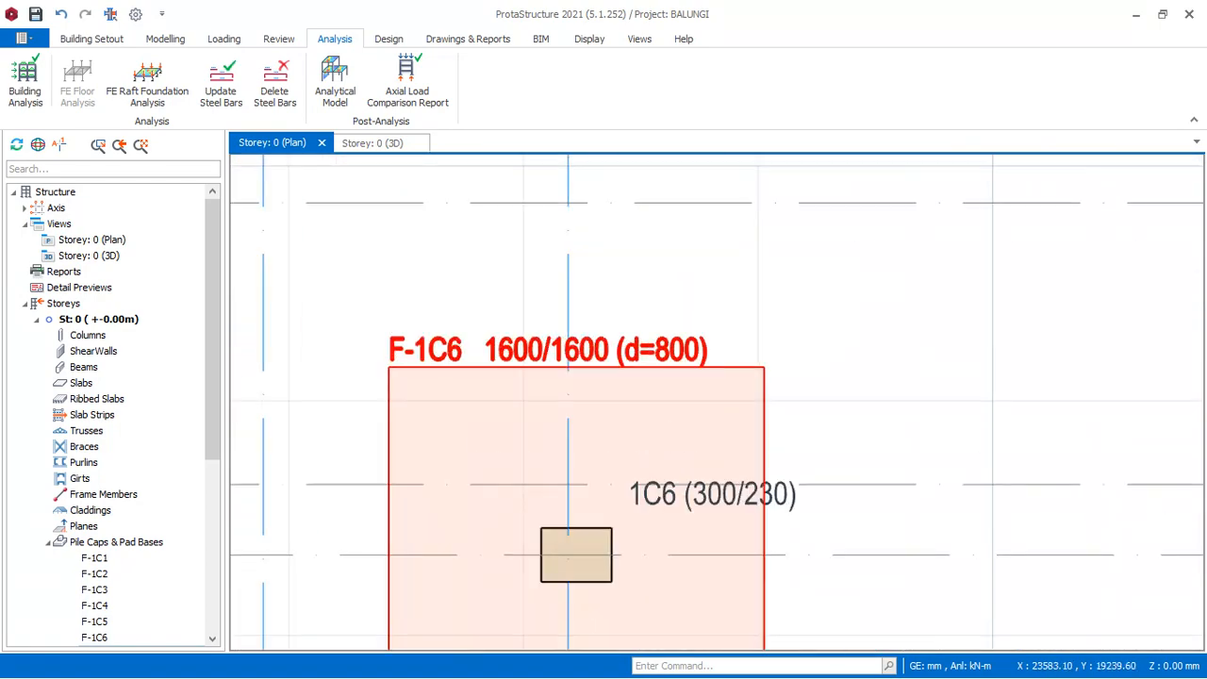
{"action": "scroll", "coordinate": [678, 320], "scroll_direction": "down", "scroll_amount": 1}
{"action": "scroll", "coordinate": [586, 351], "scroll_direction": "up", "scroll_amount": 3}
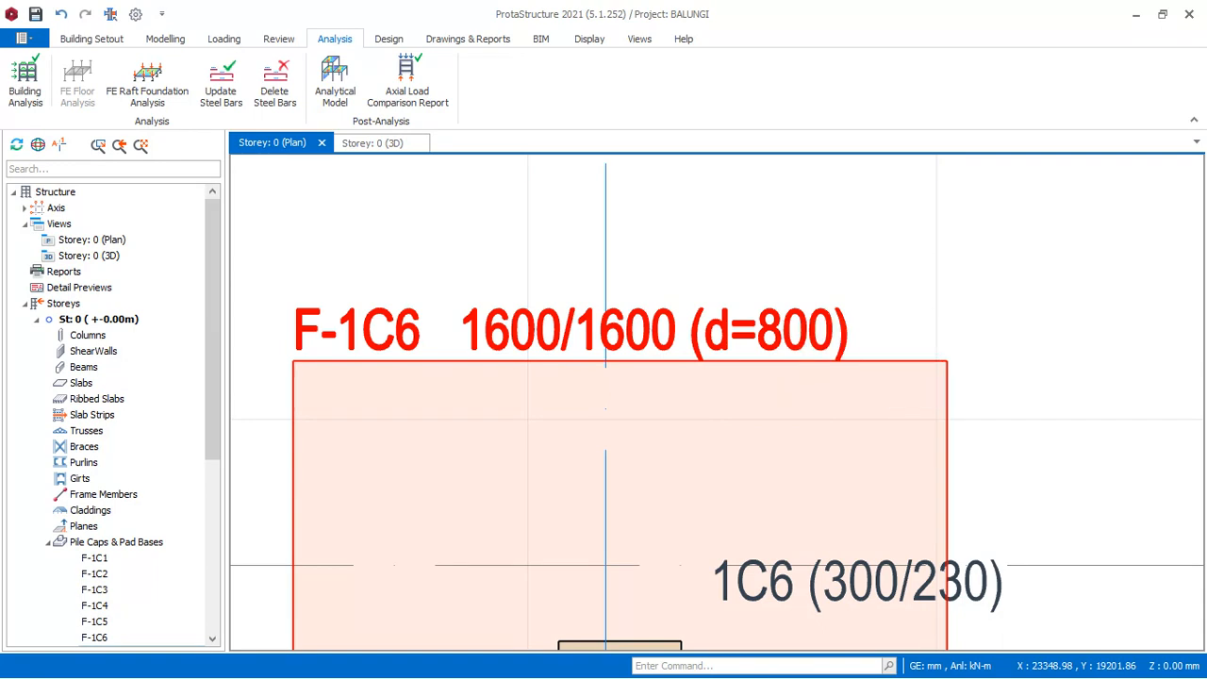
{"action": "scroll", "coordinate": [783, 311], "scroll_direction": "down", "scroll_amount": 3}
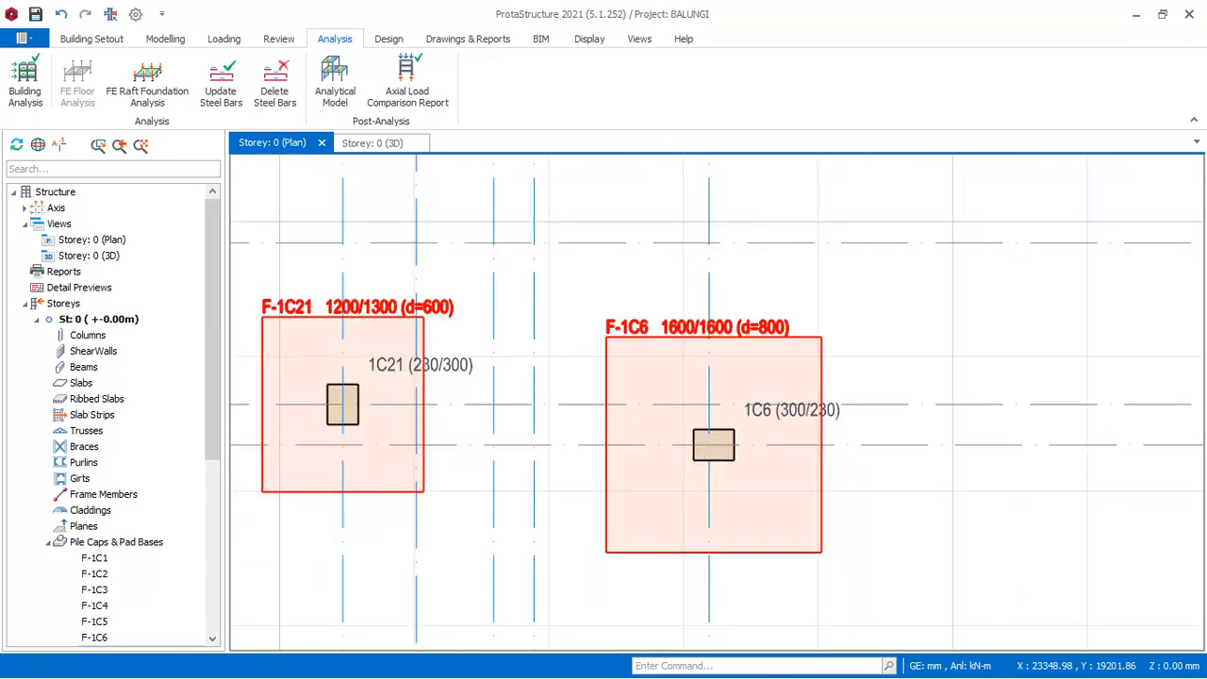
{"action": "scroll", "coordinate": [848, 528], "scroll_direction": "up", "scroll_amount": 2}
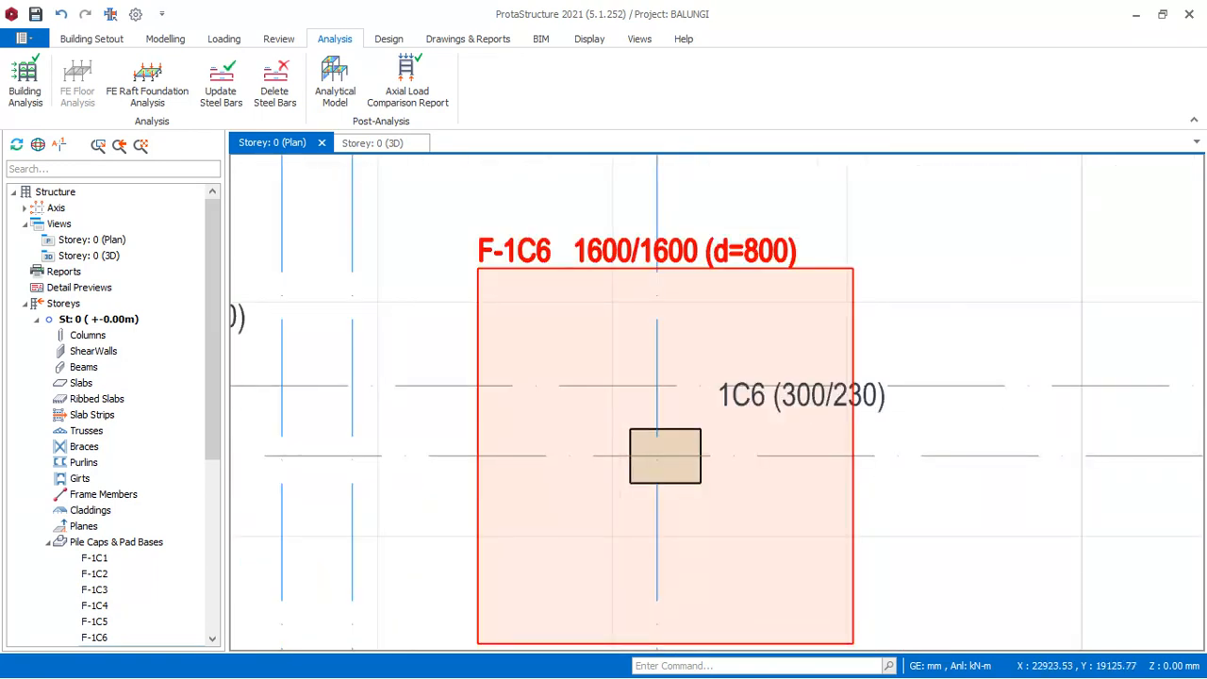
Select pad footing F-1C6, compare it with the surrounding footings in the plan, and clear the selection.
{"action": "left_click", "coordinate": [596, 272]}
{"action": "scroll", "coordinate": [665, 306], "scroll_direction": "down", "scroll_amount": 4}
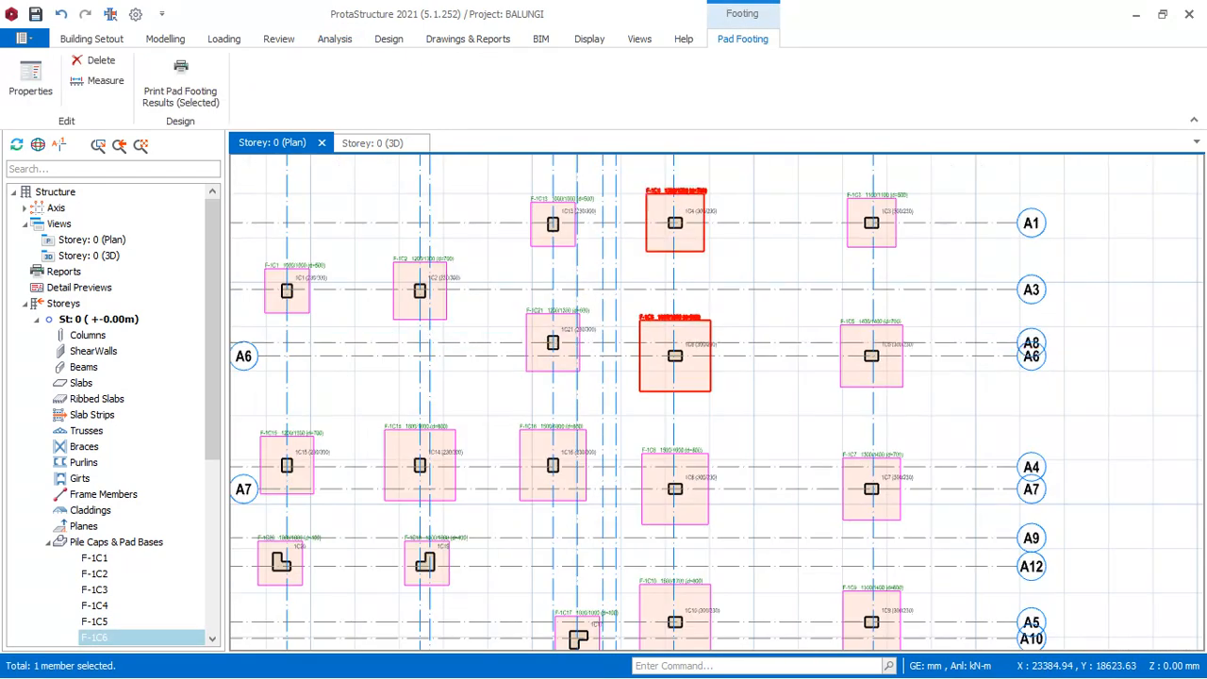
{"action": "scroll", "coordinate": [656, 316], "scroll_direction": "up", "scroll_amount": 3}
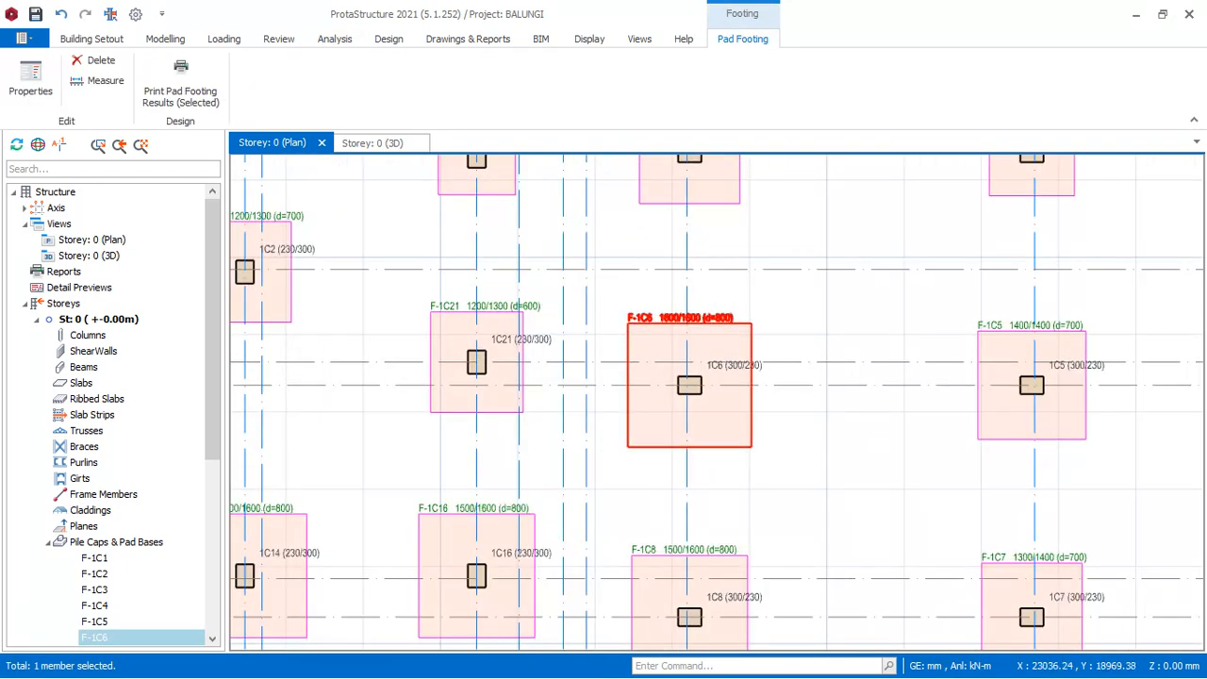
{"action": "scroll", "coordinate": [823, 343], "scroll_direction": "down", "scroll_amount": 3}
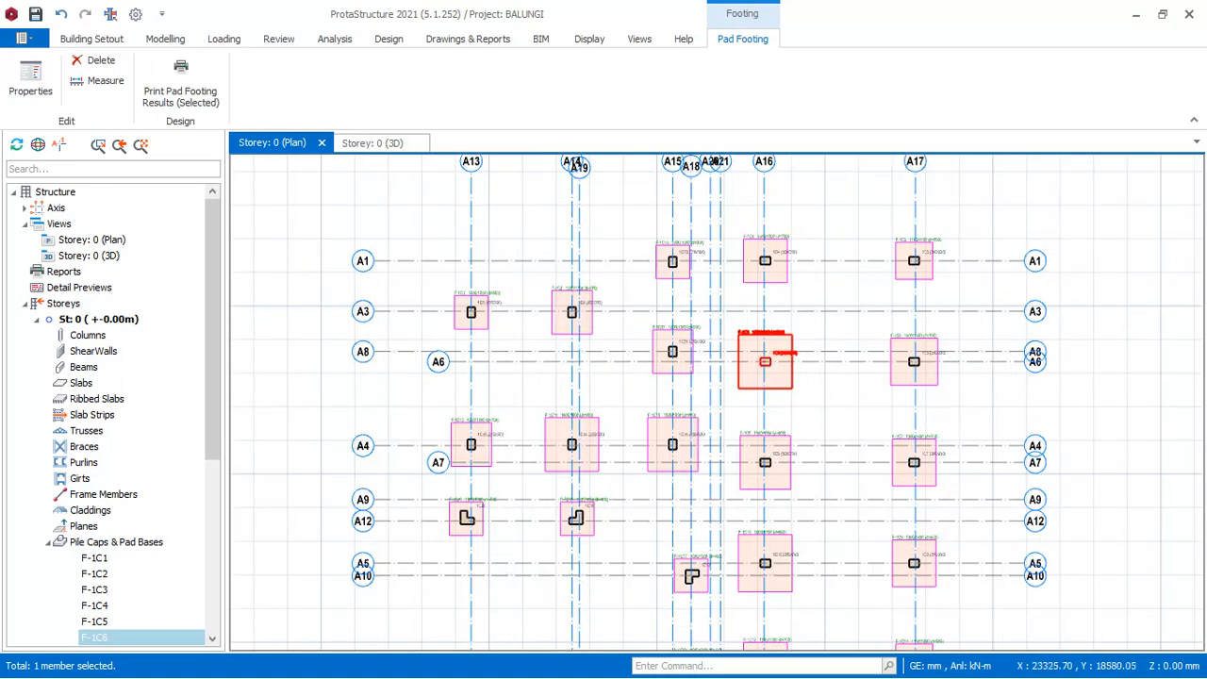
{"action": "scroll", "coordinate": [760, 359], "scroll_direction": "up", "scroll_amount": 3}
{"action": "scroll", "coordinate": [740, 288], "scroll_direction": "down", "scroll_amount": 4}
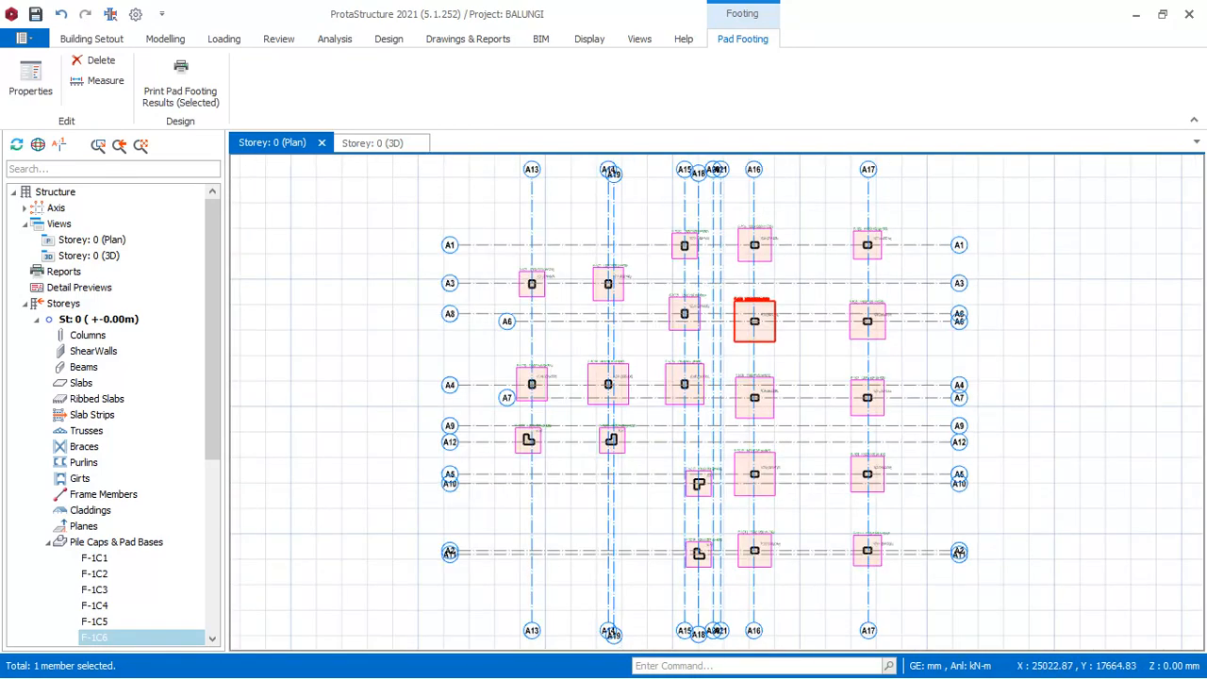
{"action": "key", "text": "Escape"}
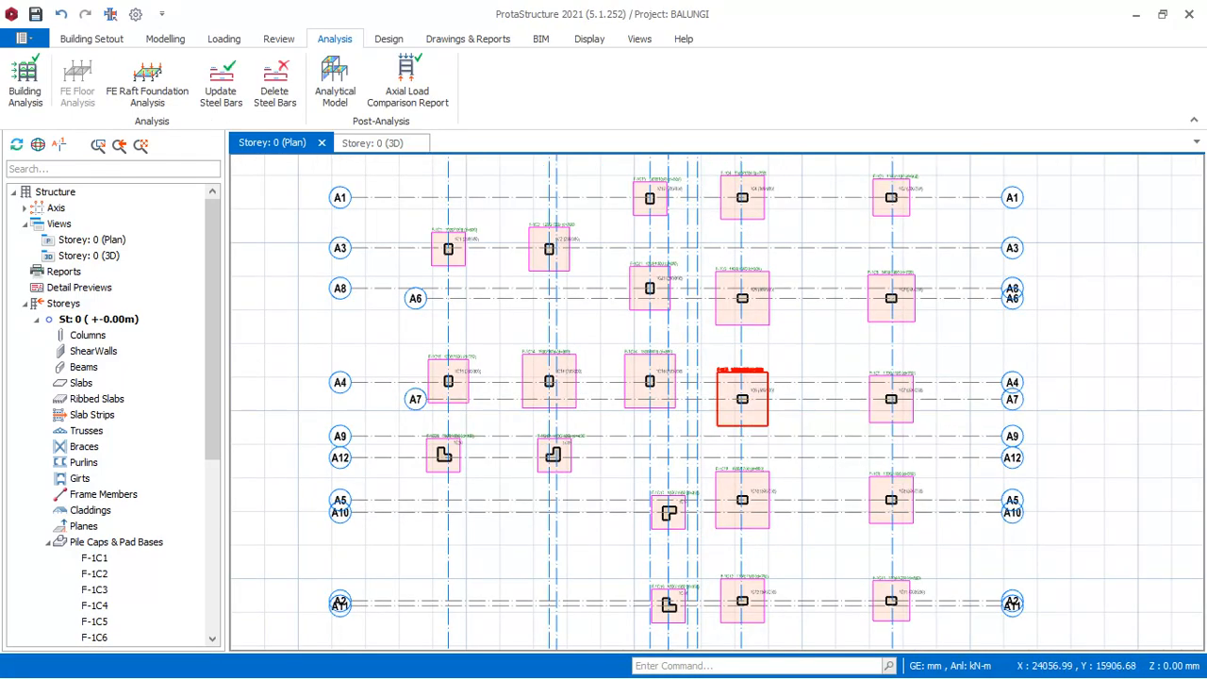
Examine the dimensions and depths of the pad footings along axes A4, A7 and A12 and the overall footing layout.
{"action": "scroll", "coordinate": [786, 338], "scroll_direction": "up", "scroll_amount": 3}
{"action": "scroll", "coordinate": [668, 202], "scroll_direction": "up", "scroll_amount": 2}
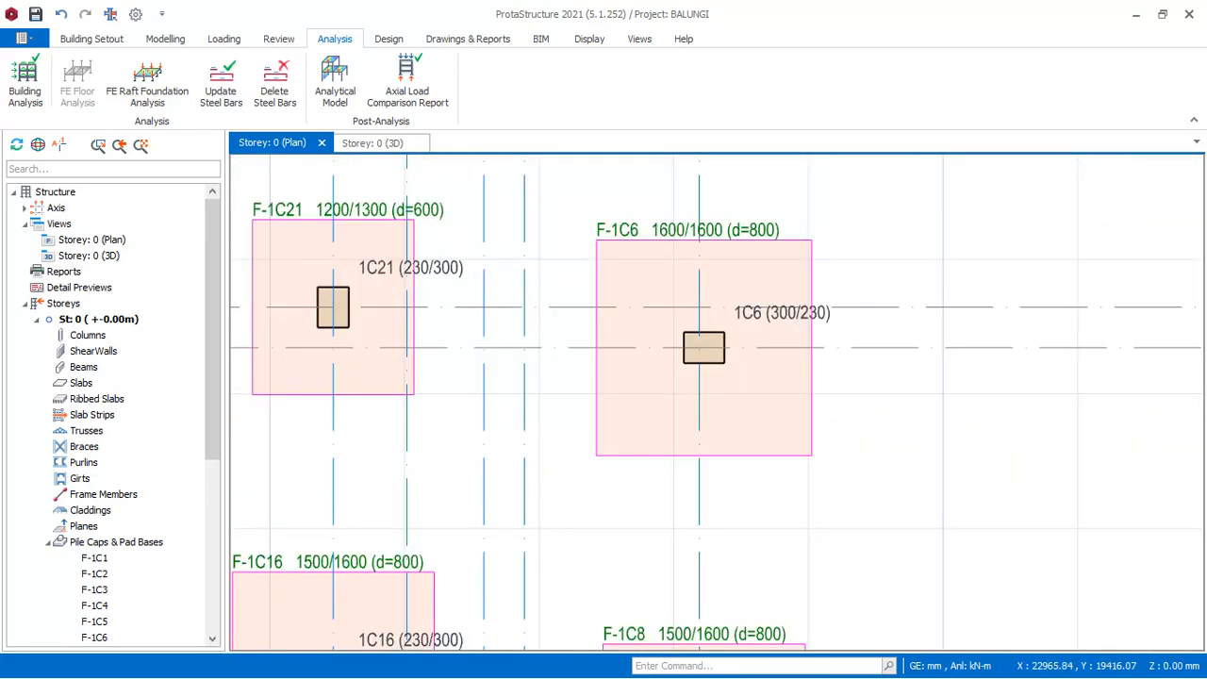
{"action": "scroll", "coordinate": [720, 292], "scroll_direction": "down", "scroll_amount": 5}
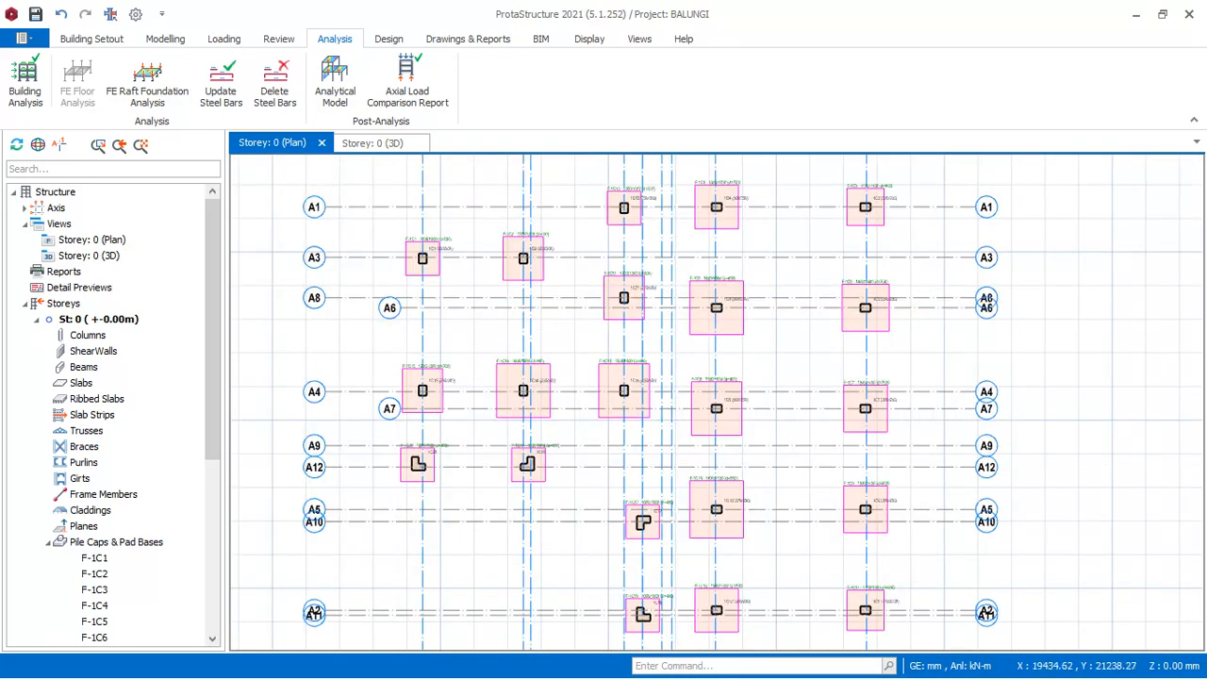
{"action": "scroll", "coordinate": [626, 287], "scroll_direction": "up", "scroll_amount": 4}
{"action": "scroll", "coordinate": [818, 273], "scroll_direction": "down", "scroll_amount": 2}
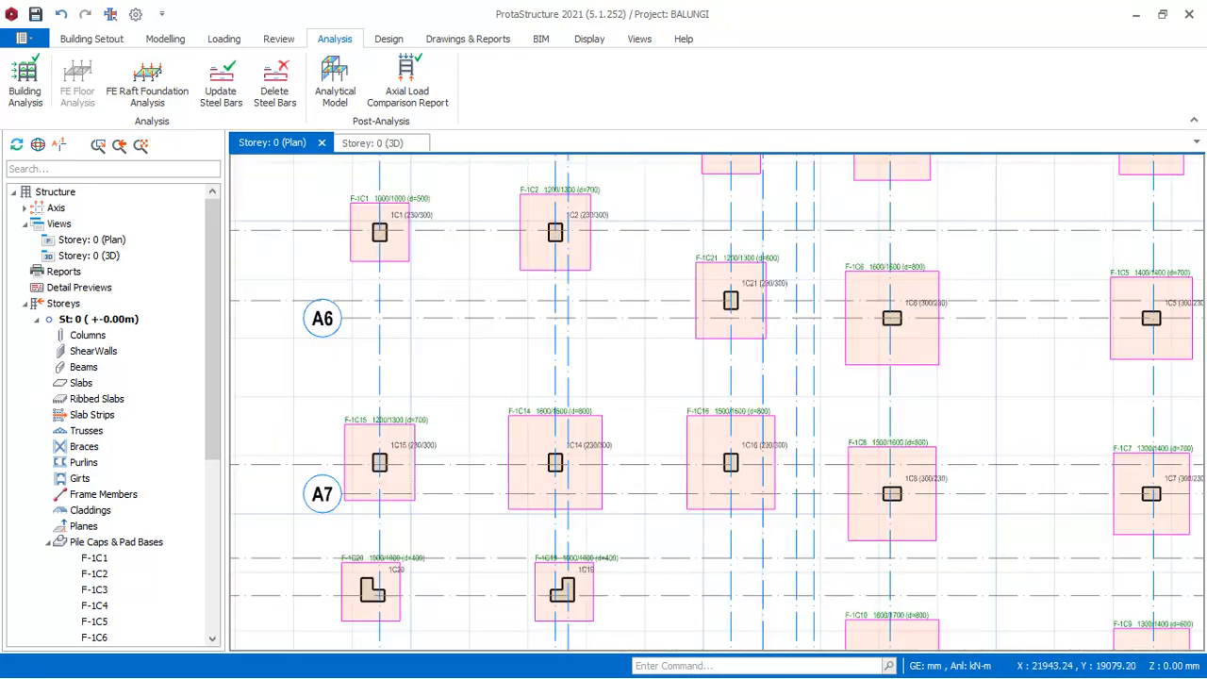
{"action": "scroll", "coordinate": [754, 452], "scroll_direction": "up", "scroll_amount": 5}
{"action": "scroll", "coordinate": [754, 452], "scroll_direction": "down", "scroll_amount": 3}
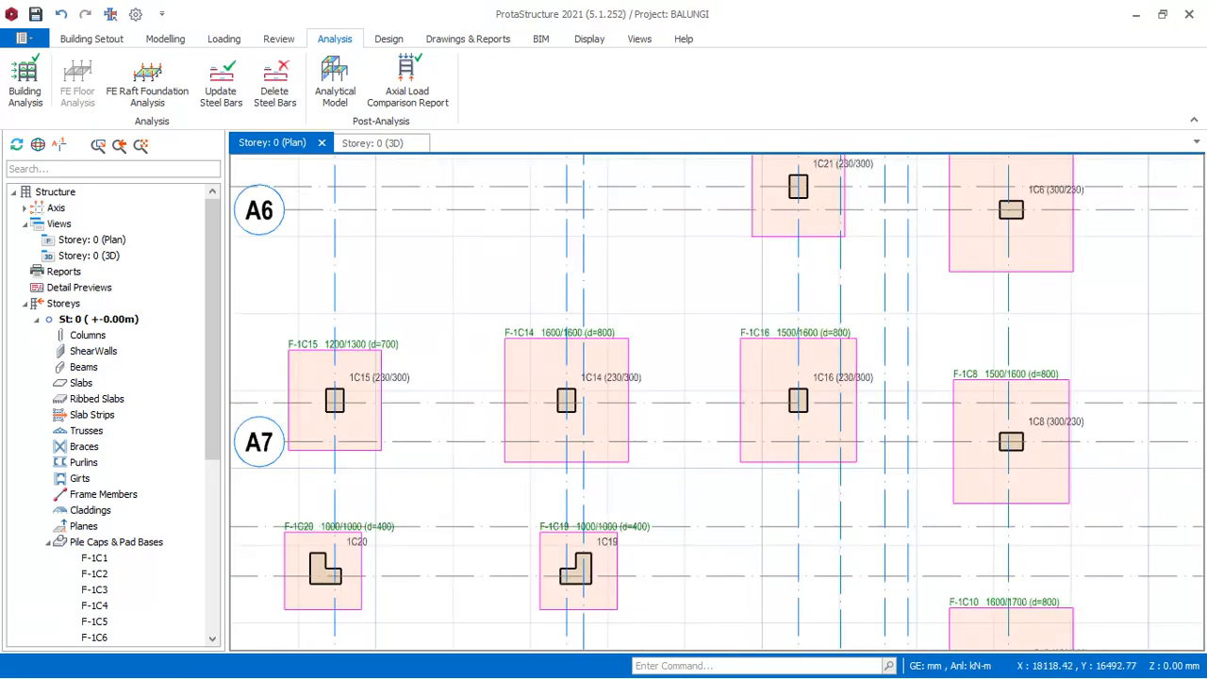
{"action": "scroll", "coordinate": [745, 325], "scroll_direction": "down", "scroll_amount": 4}
Return to the 3D view and check the design status of the pad footings beneath the ground-level columns.
{"action": "left_click", "coordinate": [391, 143]}
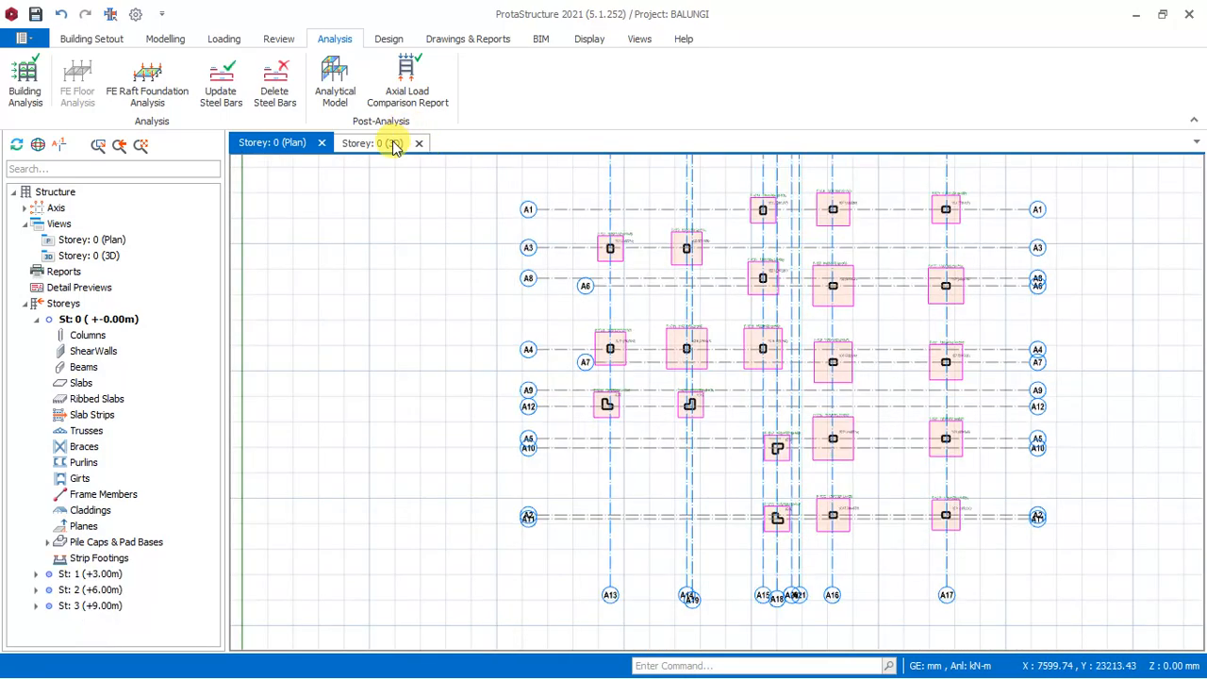
{"action": "middle_click_drag", "start_coordinate": [886, 406], "coordinate": [993, 368]}
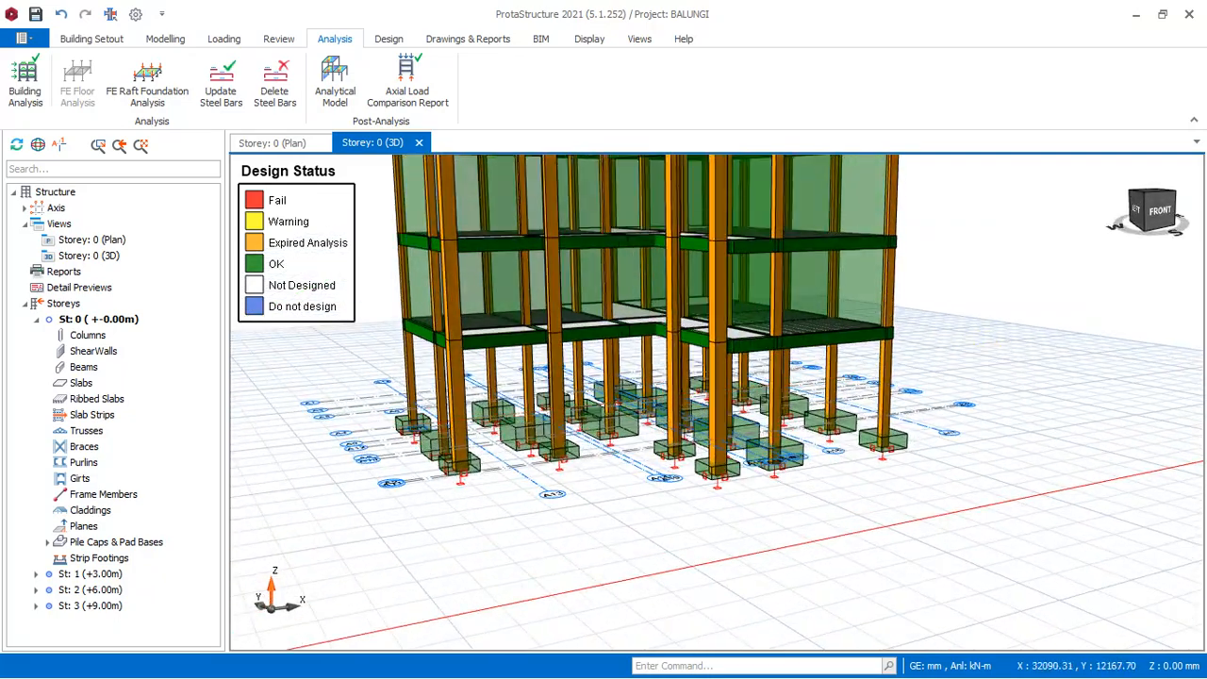
{"action": "left_click", "coordinate": [95, 320]}
{"action": "scroll", "coordinate": [716, 483], "scroll_direction": "down", "scroll_amount": 3}
{"action": "scroll", "coordinate": [657, 483], "scroll_direction": "up", "scroll_amount": 5}
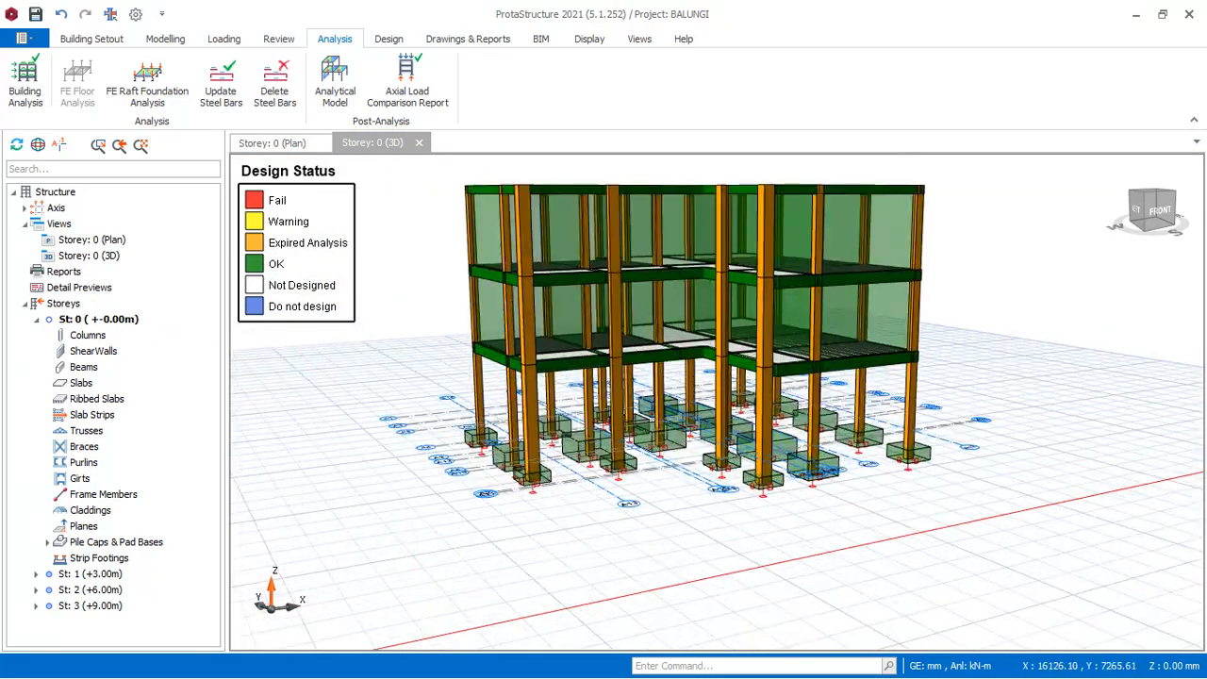
Examine the pad footings and the storeys above from the building's left side and its inner corner.
{"action": "middle_click_drag", "start_coordinate": [657, 484], "coordinate": [742, 510]}
{"action": "scroll", "coordinate": [743, 510], "scroll_direction": "down", "scroll_amount": 3}
{"action": "scroll", "coordinate": [804, 424], "scroll_direction": "down", "scroll_amount": 2}
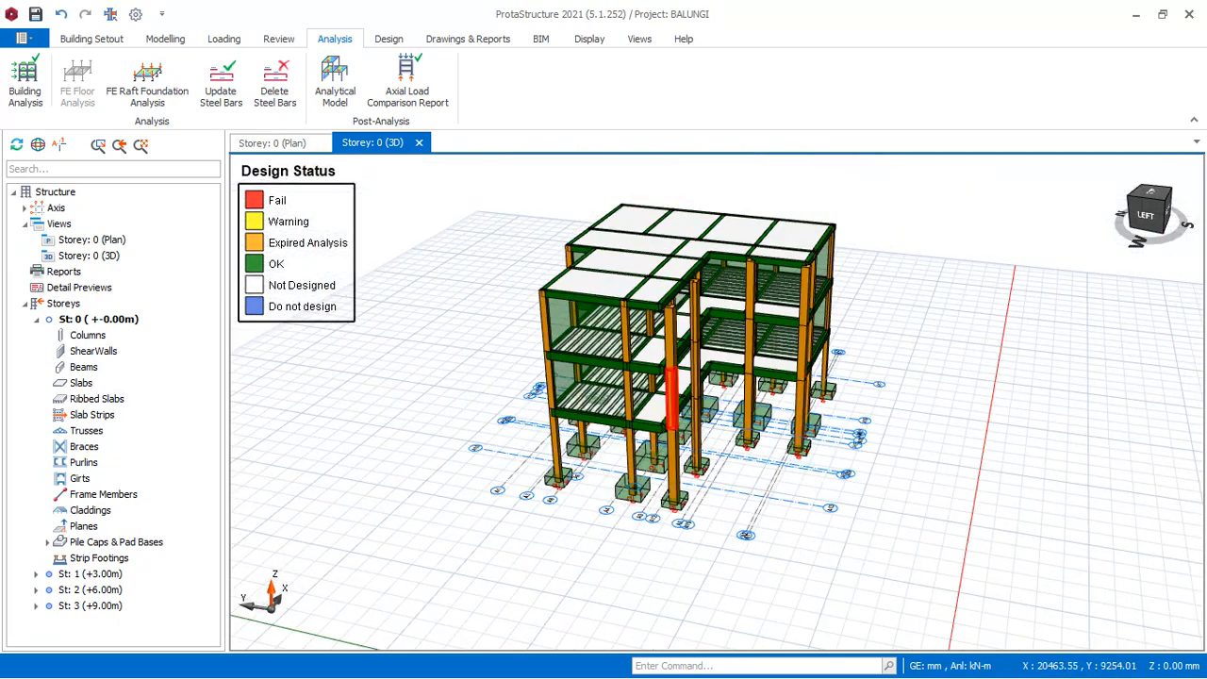
{"action": "scroll", "coordinate": [700, 407], "scroll_direction": "up", "scroll_amount": 4}
{"action": "middle_click_drag", "start_coordinate": [1023, 377], "coordinate": [974, 338]}
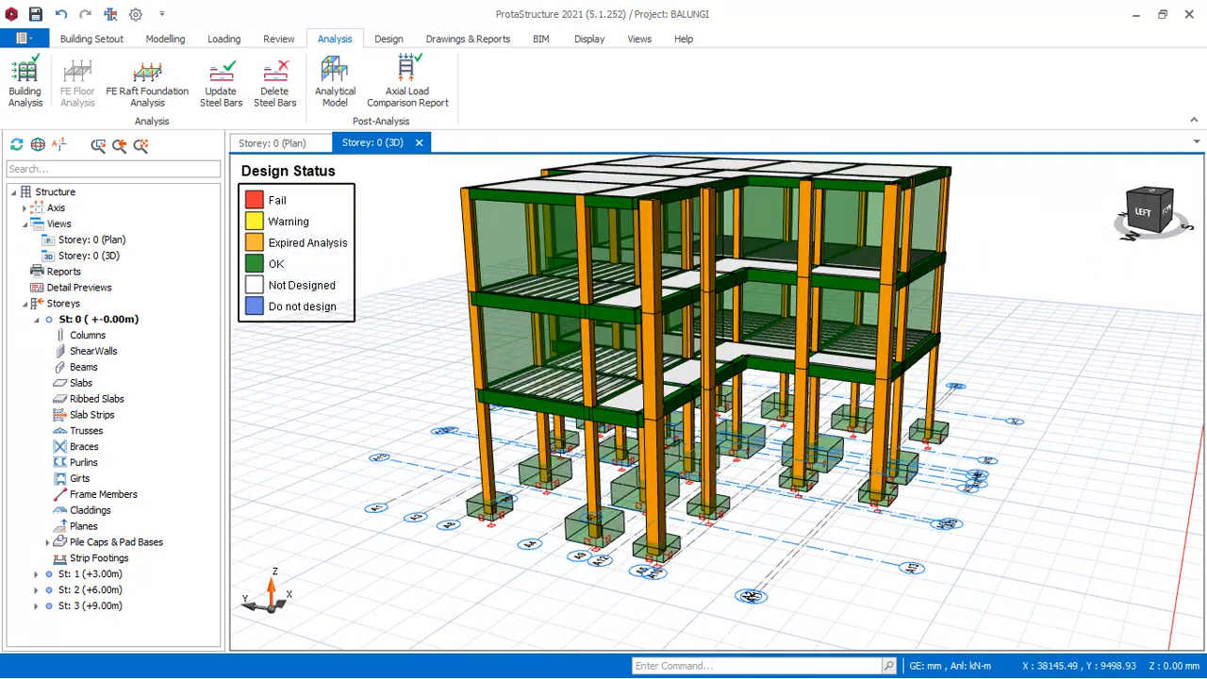
{"action": "scroll", "coordinate": [818, 524], "scroll_direction": "down", "scroll_amount": 3}
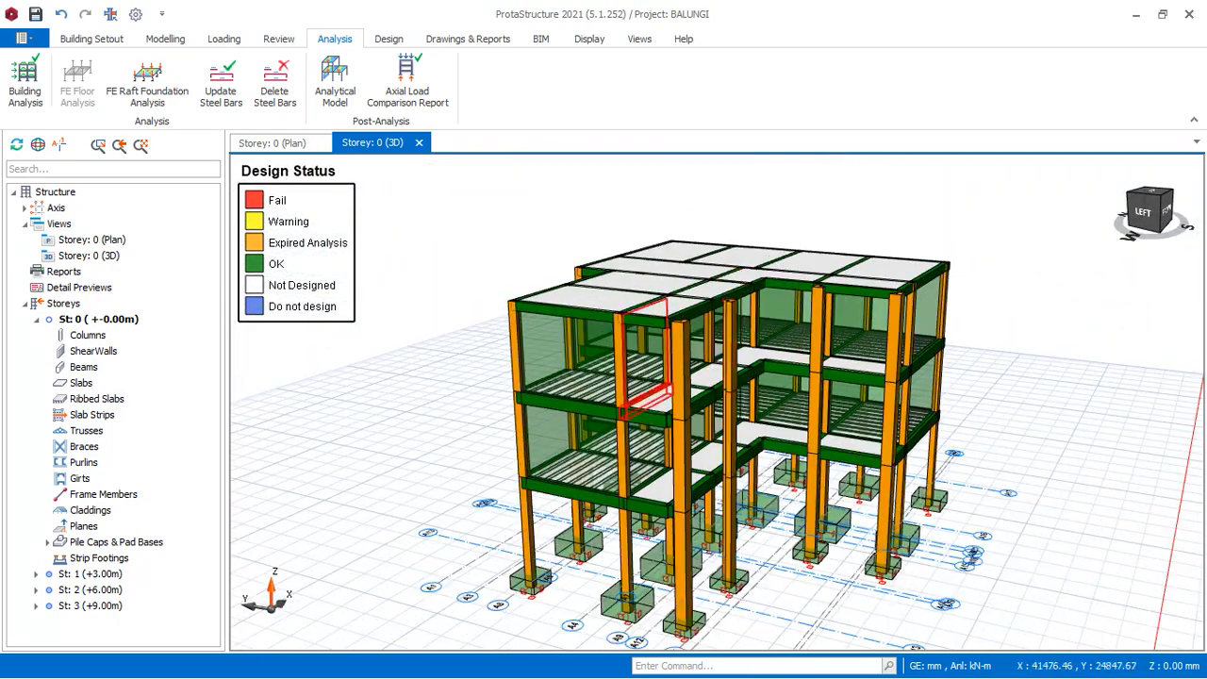
{"action": "scroll", "coordinate": [764, 455], "scroll_direction": "up", "scroll_amount": 3}
{"action": "scroll", "coordinate": [764, 456], "scroll_direction": "down", "scroll_amount": 2}
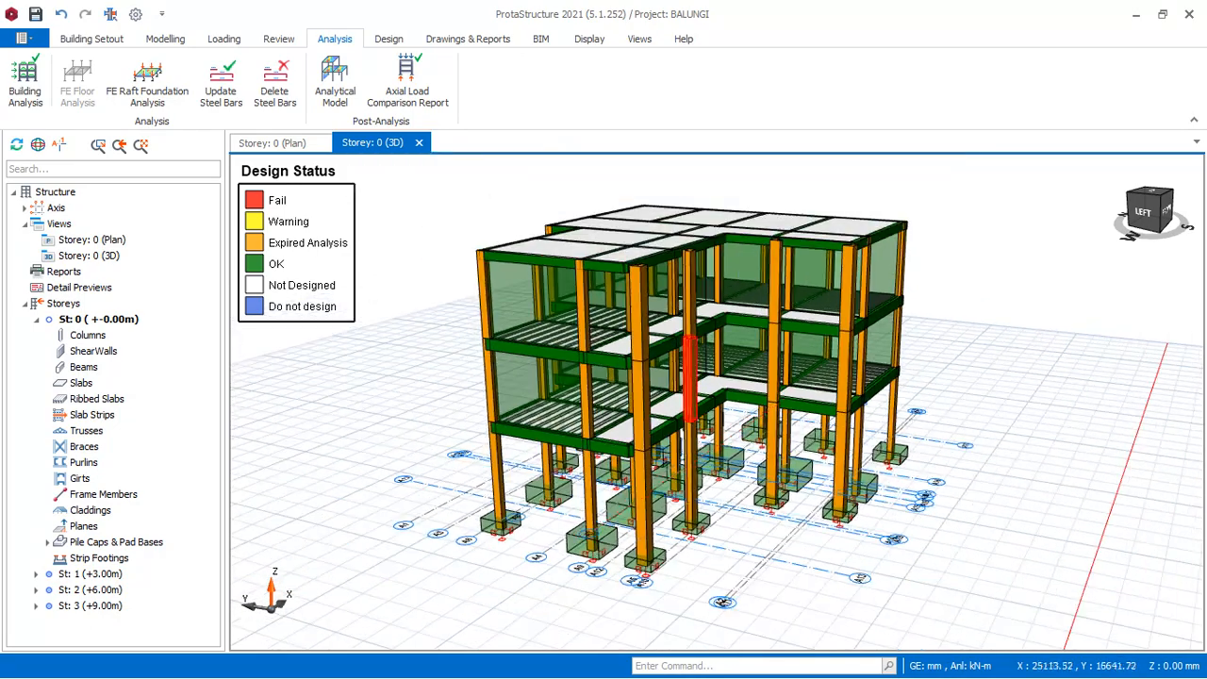
{"action": "mouse_move", "coordinate": [971, 273]}
{"action": "middle_mouse_down"}
{"action": "mouse_move", "coordinate": [953, 277]}
{"action": "mouse_move", "coordinate": [950, 295]}
{"action": "middle_mouse_up"}
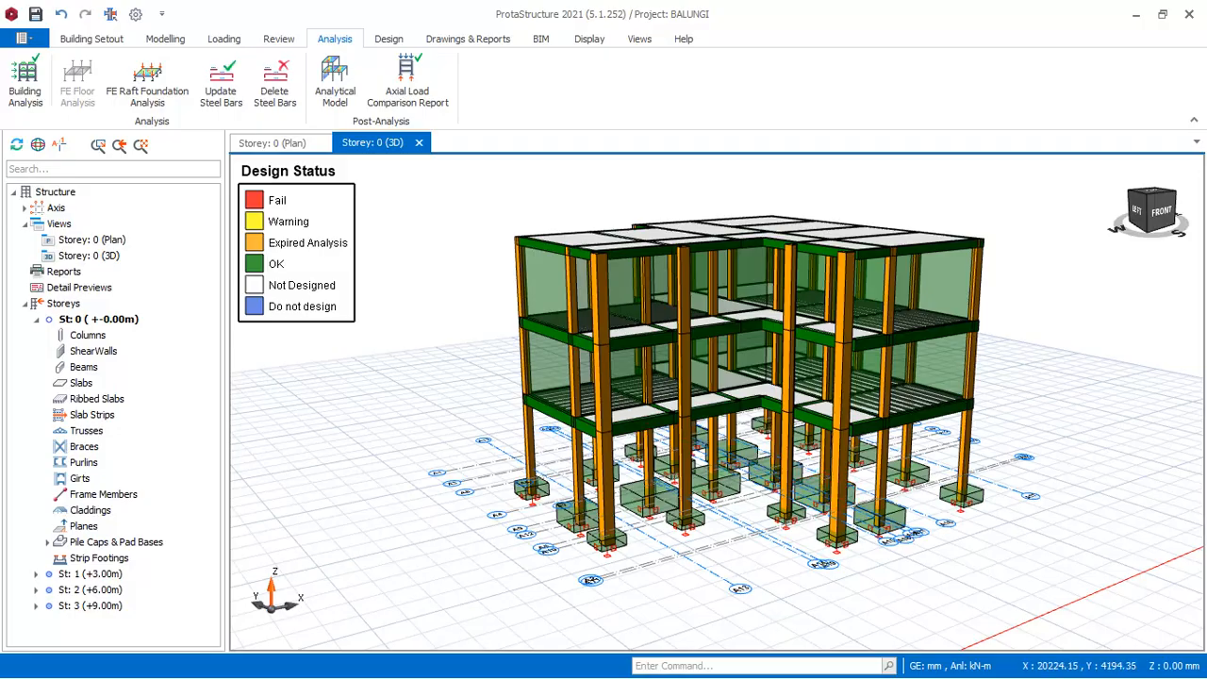
Inspect the footings and frame from the front-right corner, from above and from the front-left corner.
{"action": "mouse_move", "coordinate": [938, 556]}
{"action": "middle_mouse_down"}
{"action": "mouse_move", "coordinate": [970, 565]}
{"action": "mouse_move", "coordinate": [921, 574]}
{"action": "mouse_move", "coordinate": [790, 541]}
{"action": "middle_mouse_up"}
{"action": "scroll", "coordinate": [801, 490], "scroll_direction": "down", "scroll_amount": 2}
{"action": "scroll", "coordinate": [913, 516], "scroll_direction": "up", "scroll_amount": 4}
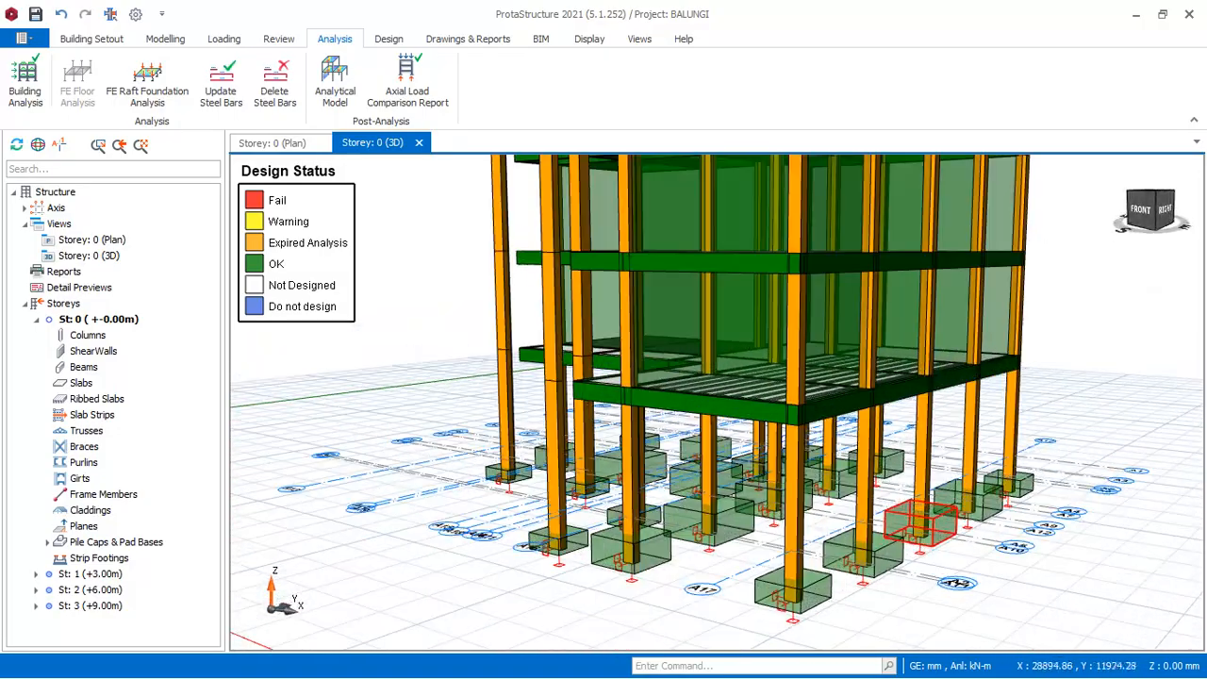
{"action": "scroll", "coordinate": [875, 462], "scroll_direction": "down", "scroll_amount": 5}
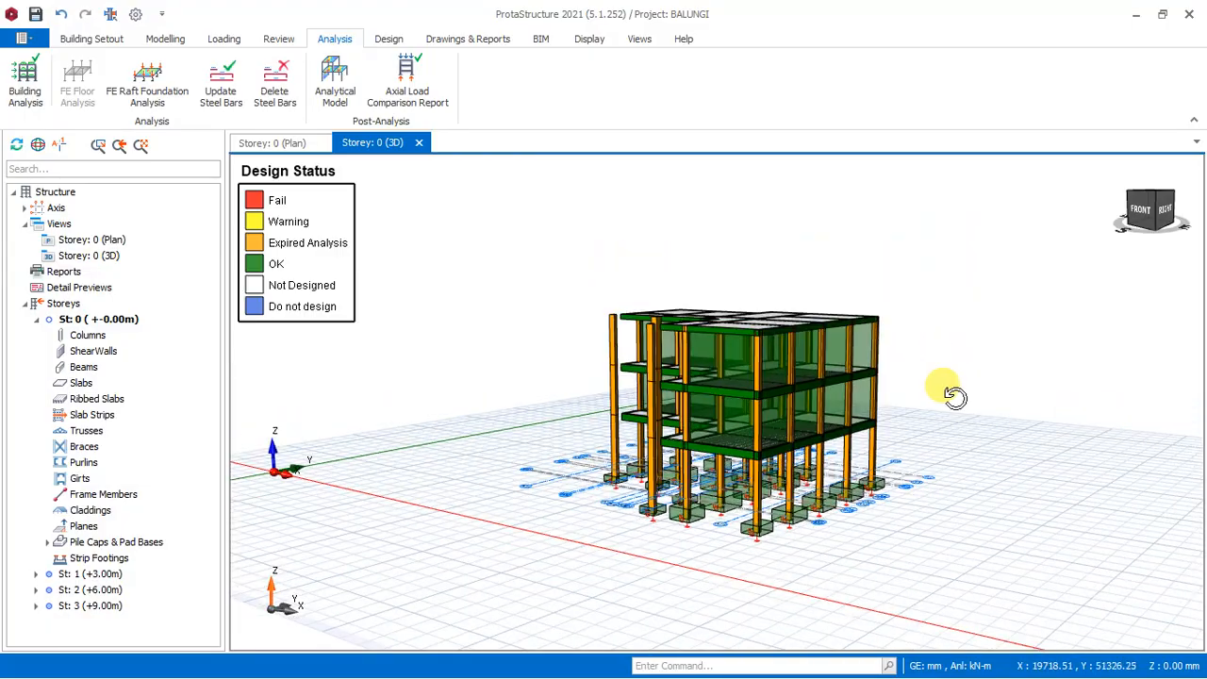
{"action": "middle_click_drag", "start_coordinate": [954, 396], "coordinate": [445, 427]}
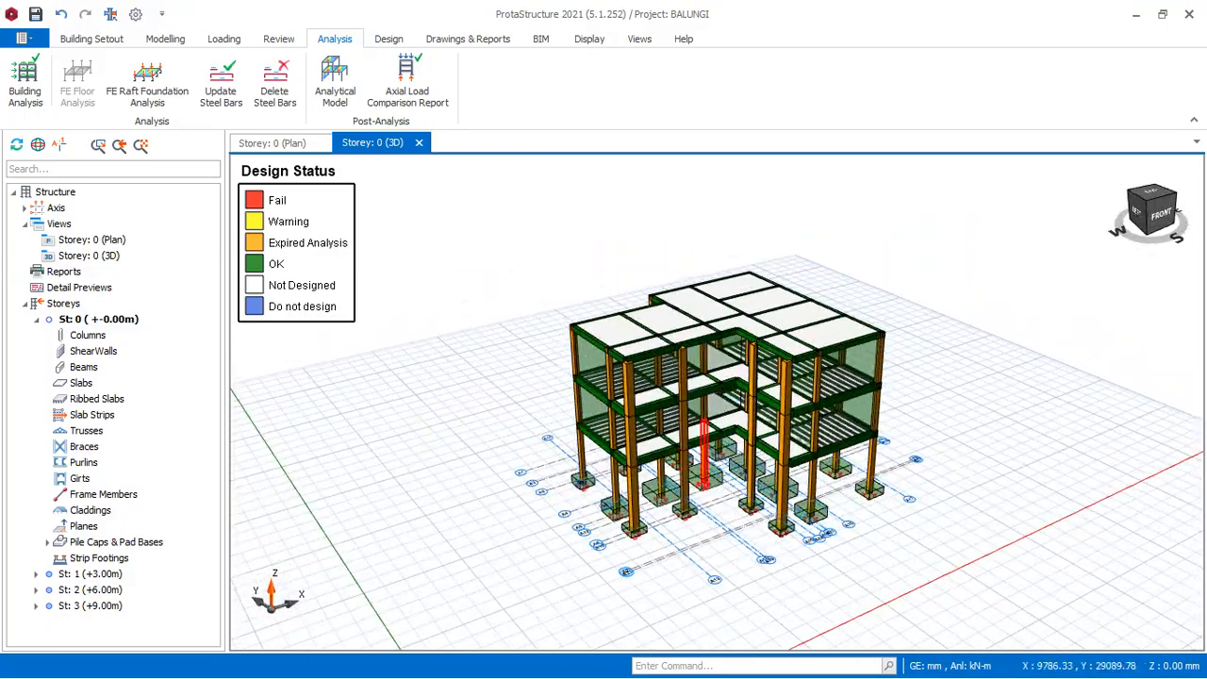
{"action": "scroll", "coordinate": [818, 407], "scroll_direction": "up", "scroll_amount": 5}
{"action": "scroll", "coordinate": [886, 370], "scroll_direction": "down", "scroll_amount": 3}
{"action": "mouse_move", "coordinate": [1031, 457]}
{"action": "middle_mouse_down"}
{"action": "mouse_move", "coordinate": [1028, 436]}
{"action": "mouse_move", "coordinate": [1042, 449]}
{"action": "middle_mouse_up"}
{"action": "scroll", "coordinate": [713, 377], "scroll_direction": "up", "scroll_amount": 3}
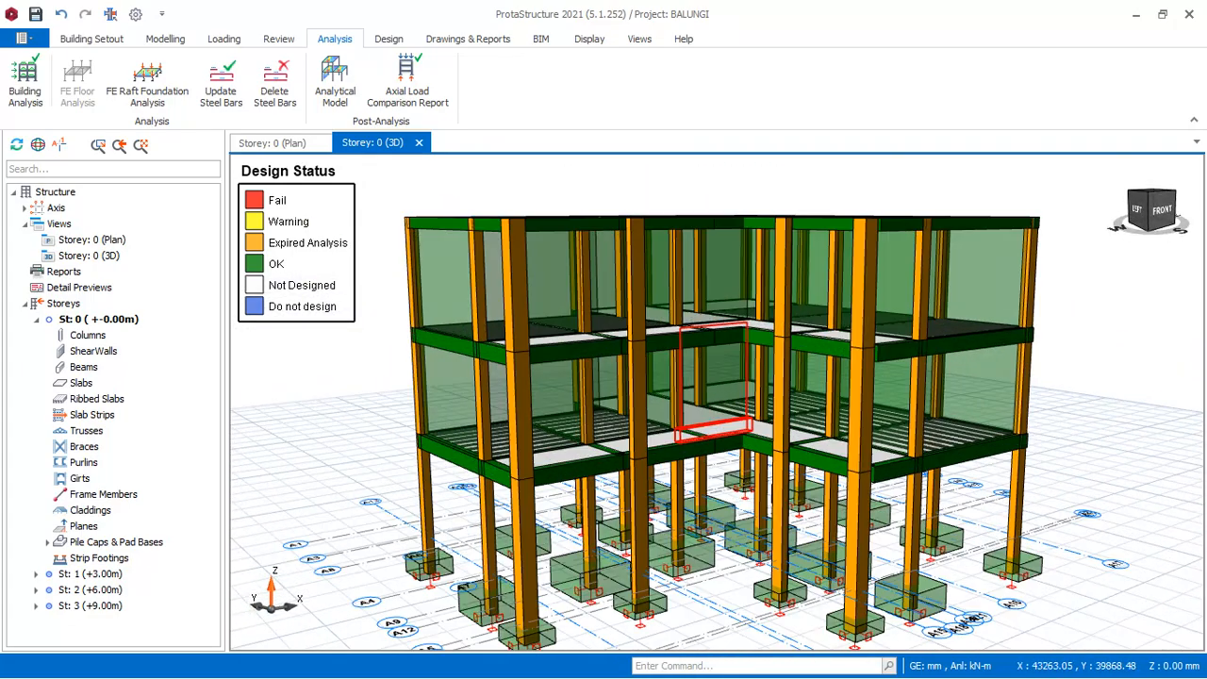
{"action": "scroll", "coordinate": [707, 359], "scroll_direction": "down", "scroll_amount": 3}
{"action": "scroll", "coordinate": [707, 358], "scroll_direction": "up", "scroll_amount": 3}
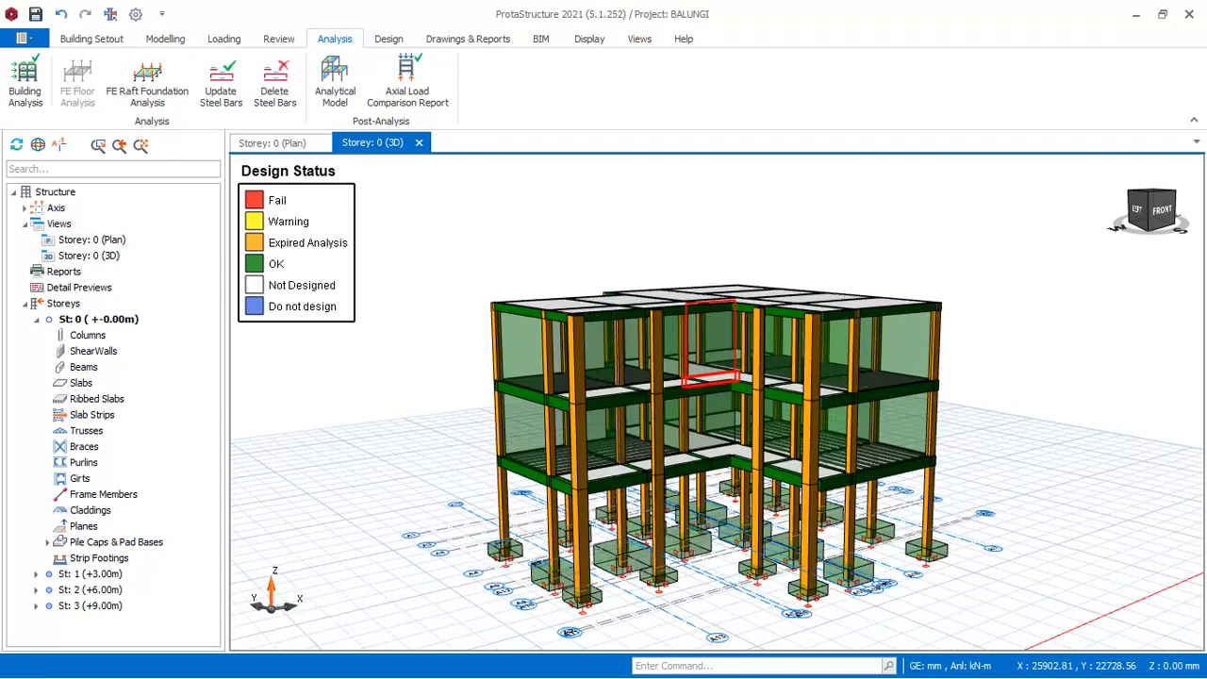
{"action": "mouse_move", "coordinate": [707, 358]}
{"action": "scroll", "coordinate": [709, 377], "scroll_direction": "down", "scroll_amount": 5}
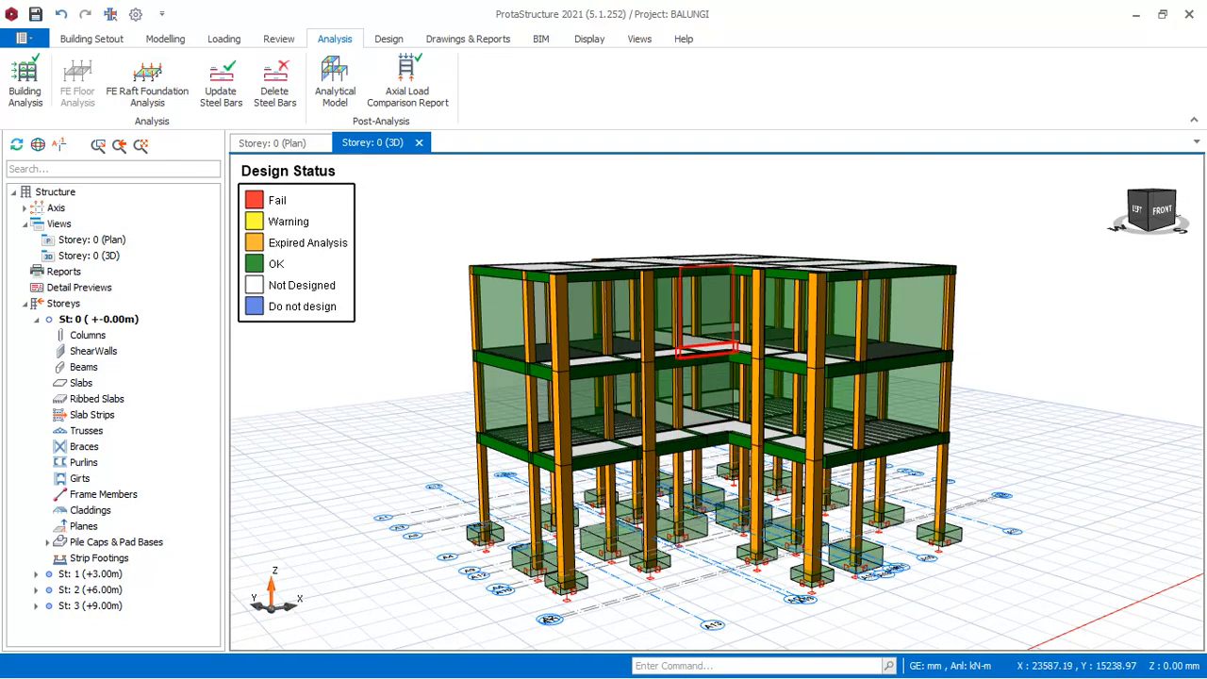
{"action": "scroll", "coordinate": [710, 422], "scroll_direction": "up", "scroll_amount": 3}
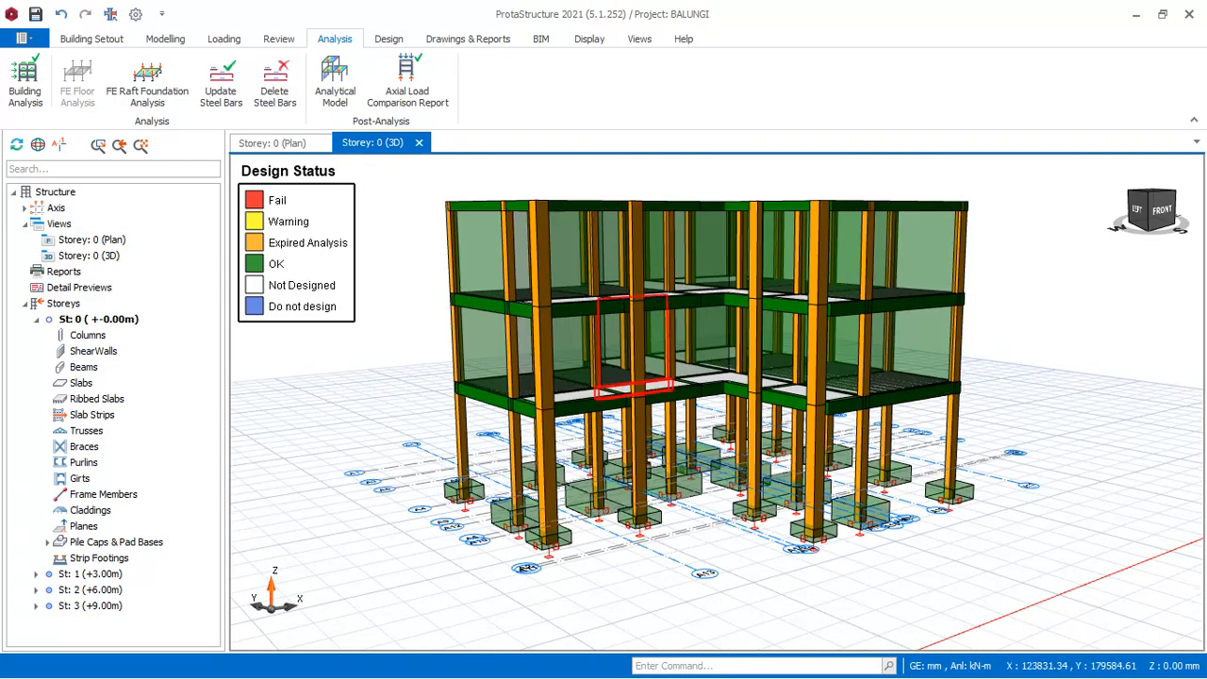
{"action": "scroll", "coordinate": [839, 448], "scroll_direction": "down", "scroll_amount": 2}
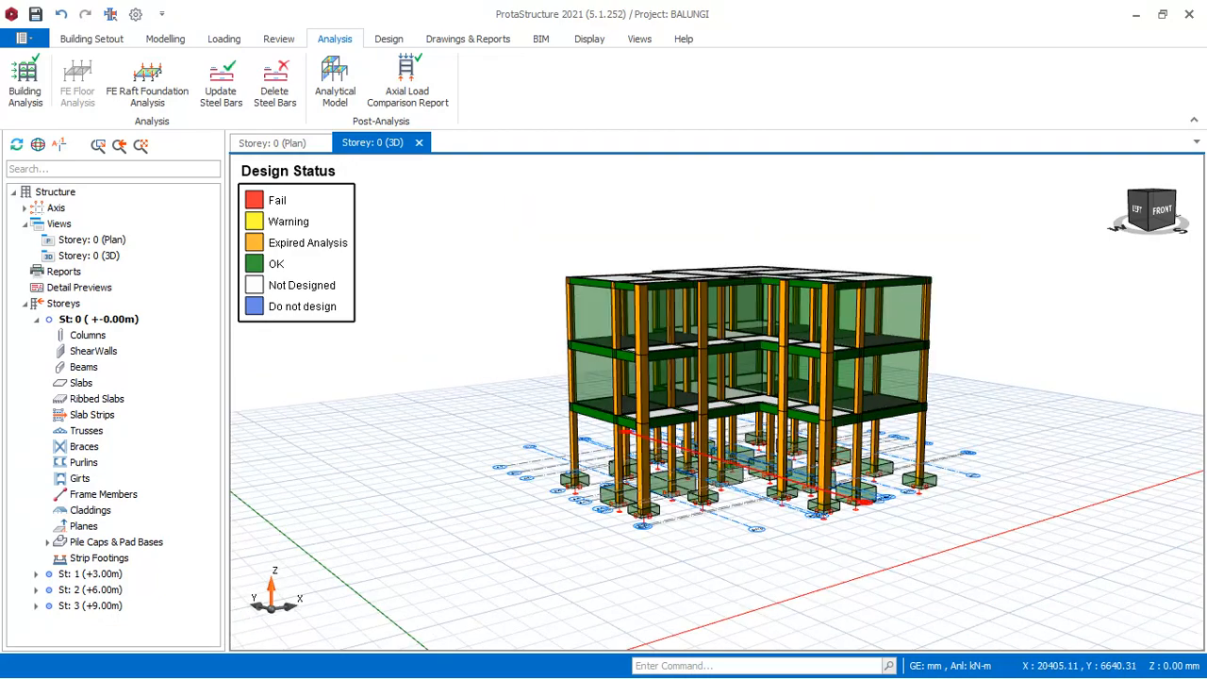
{"action": "scroll", "coordinate": [745, 491], "scroll_direction": "up", "scroll_amount": 2}
{"action": "scroll", "coordinate": [745, 490], "scroll_direction": "down", "scroll_amount": 2}
{"action": "scroll", "coordinate": [745, 490], "scroll_direction": "up", "scroll_amount": 2}
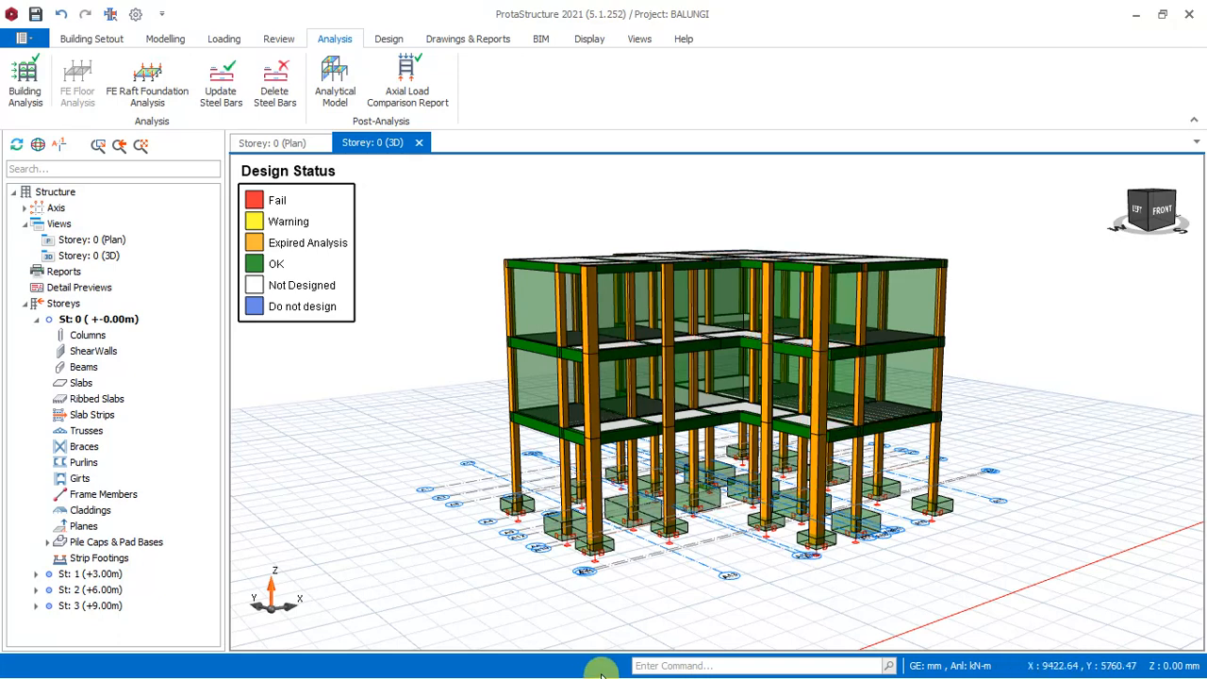
{"action": "key", "text": "super"}
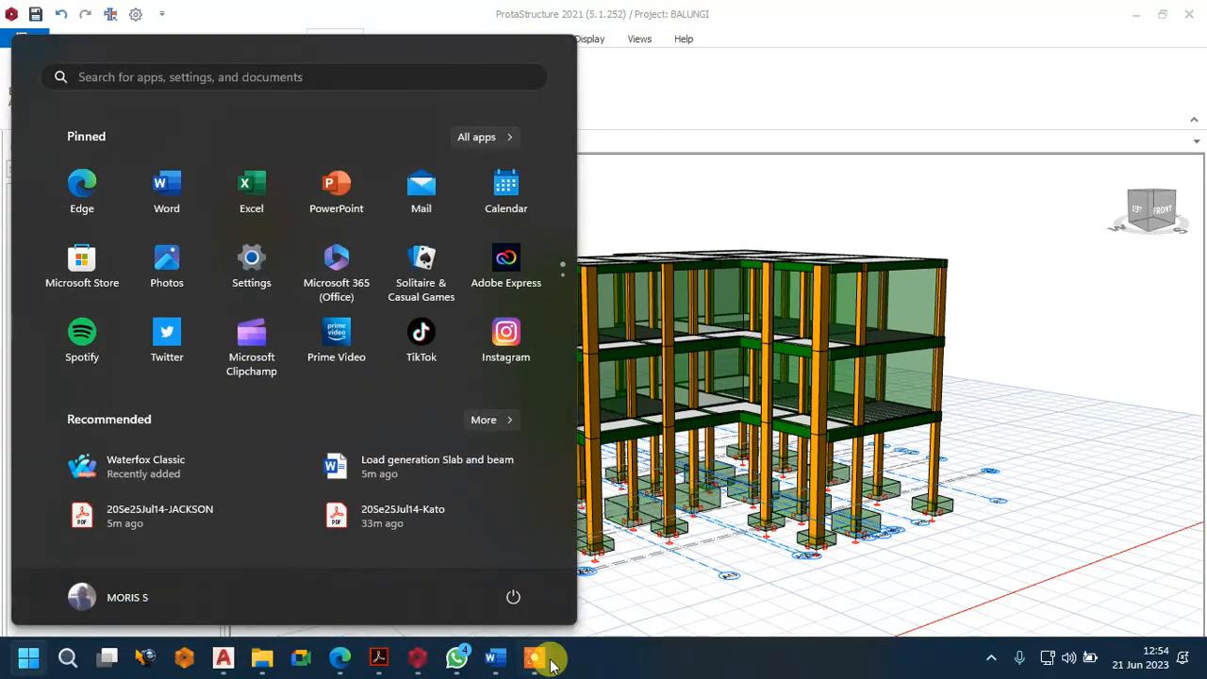